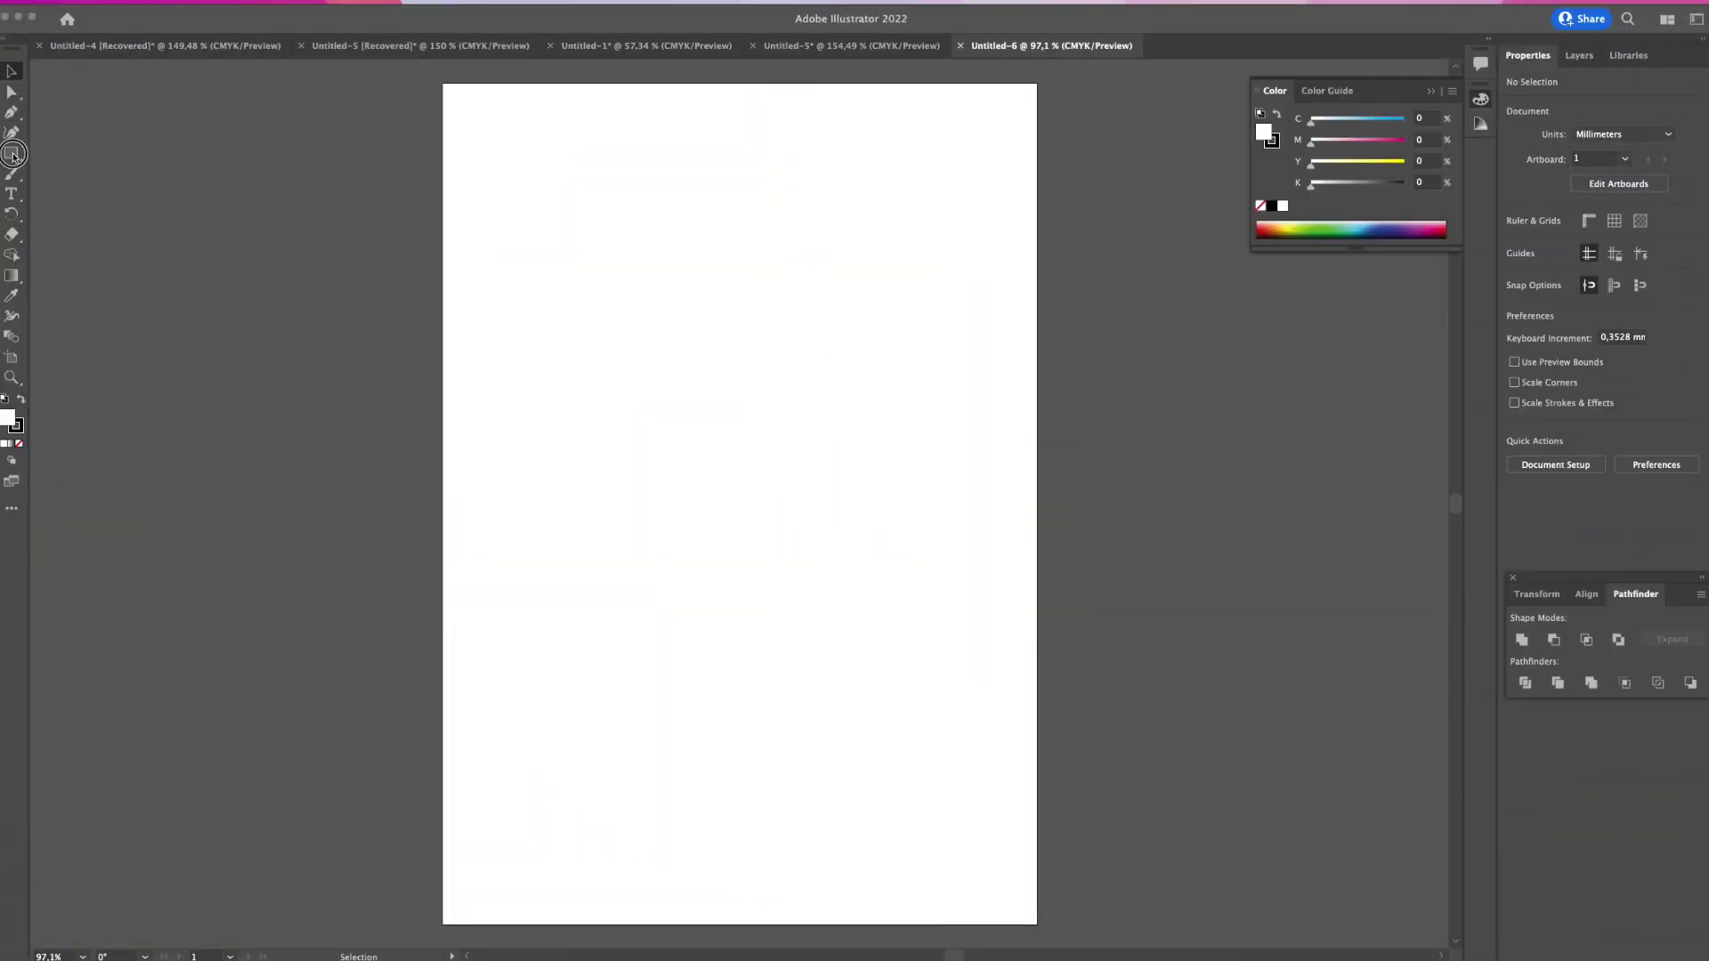
Draw a large circle and a smaller concentric copy to form the double ring.
click(8, 156)
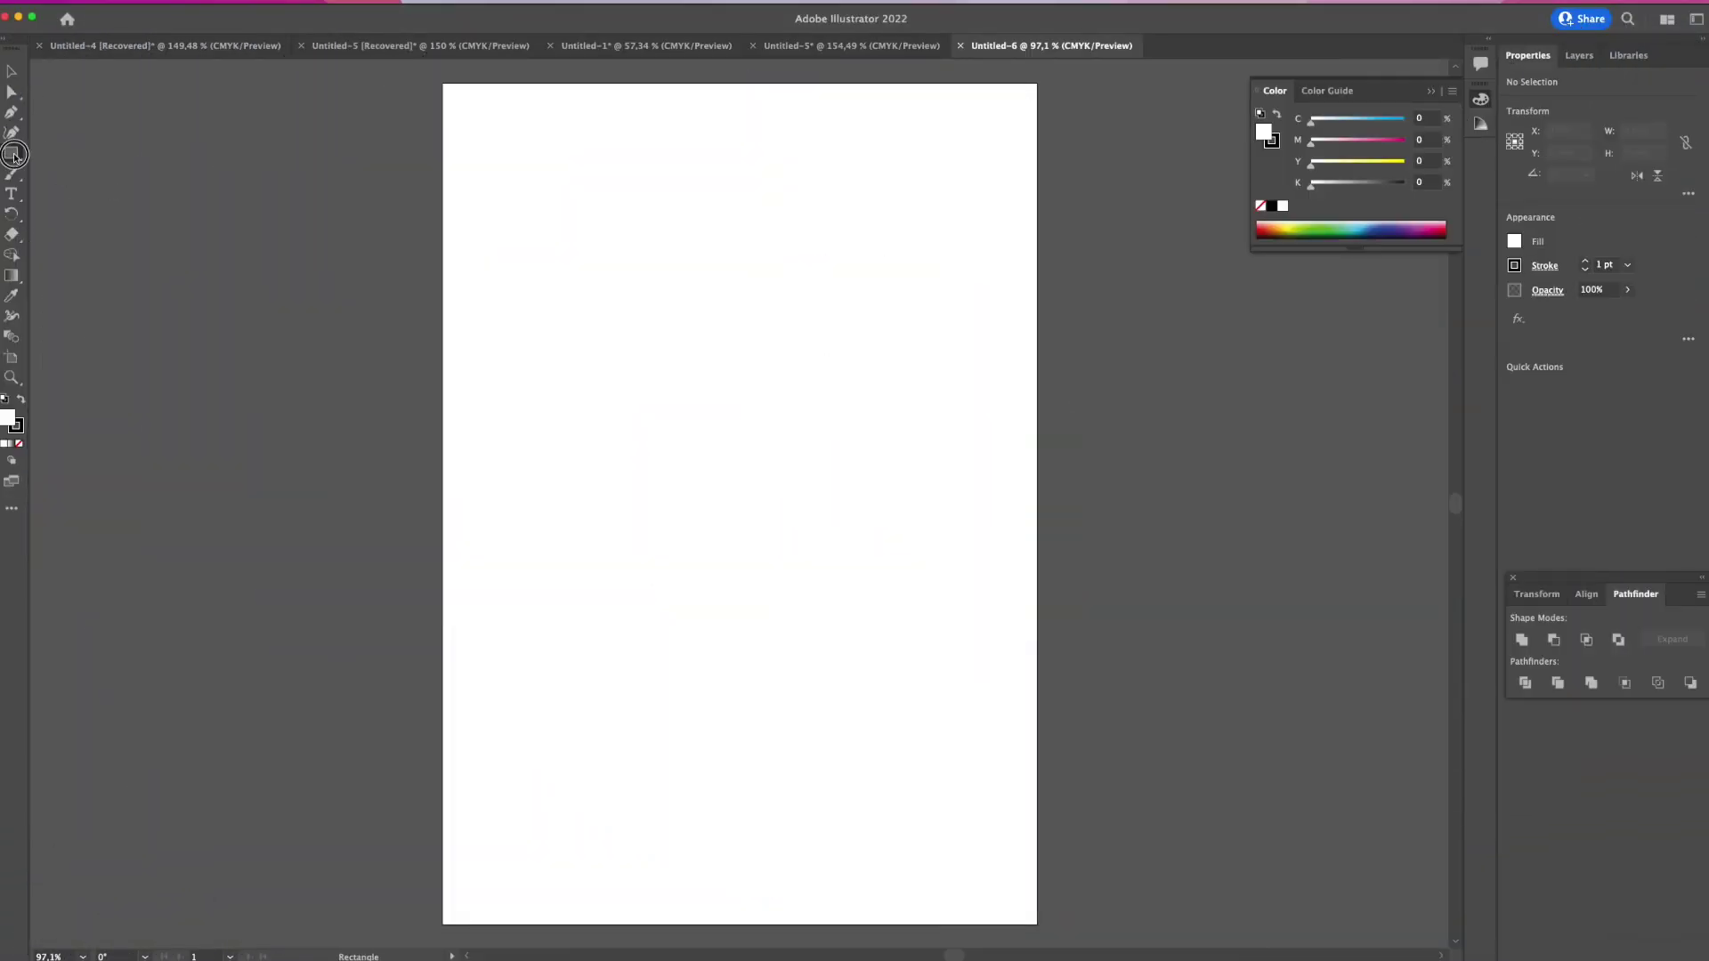
click(14, 156)
click(89, 236)
click(14, 153)
click(76, 168)
drag(586, 192, 959, 513)
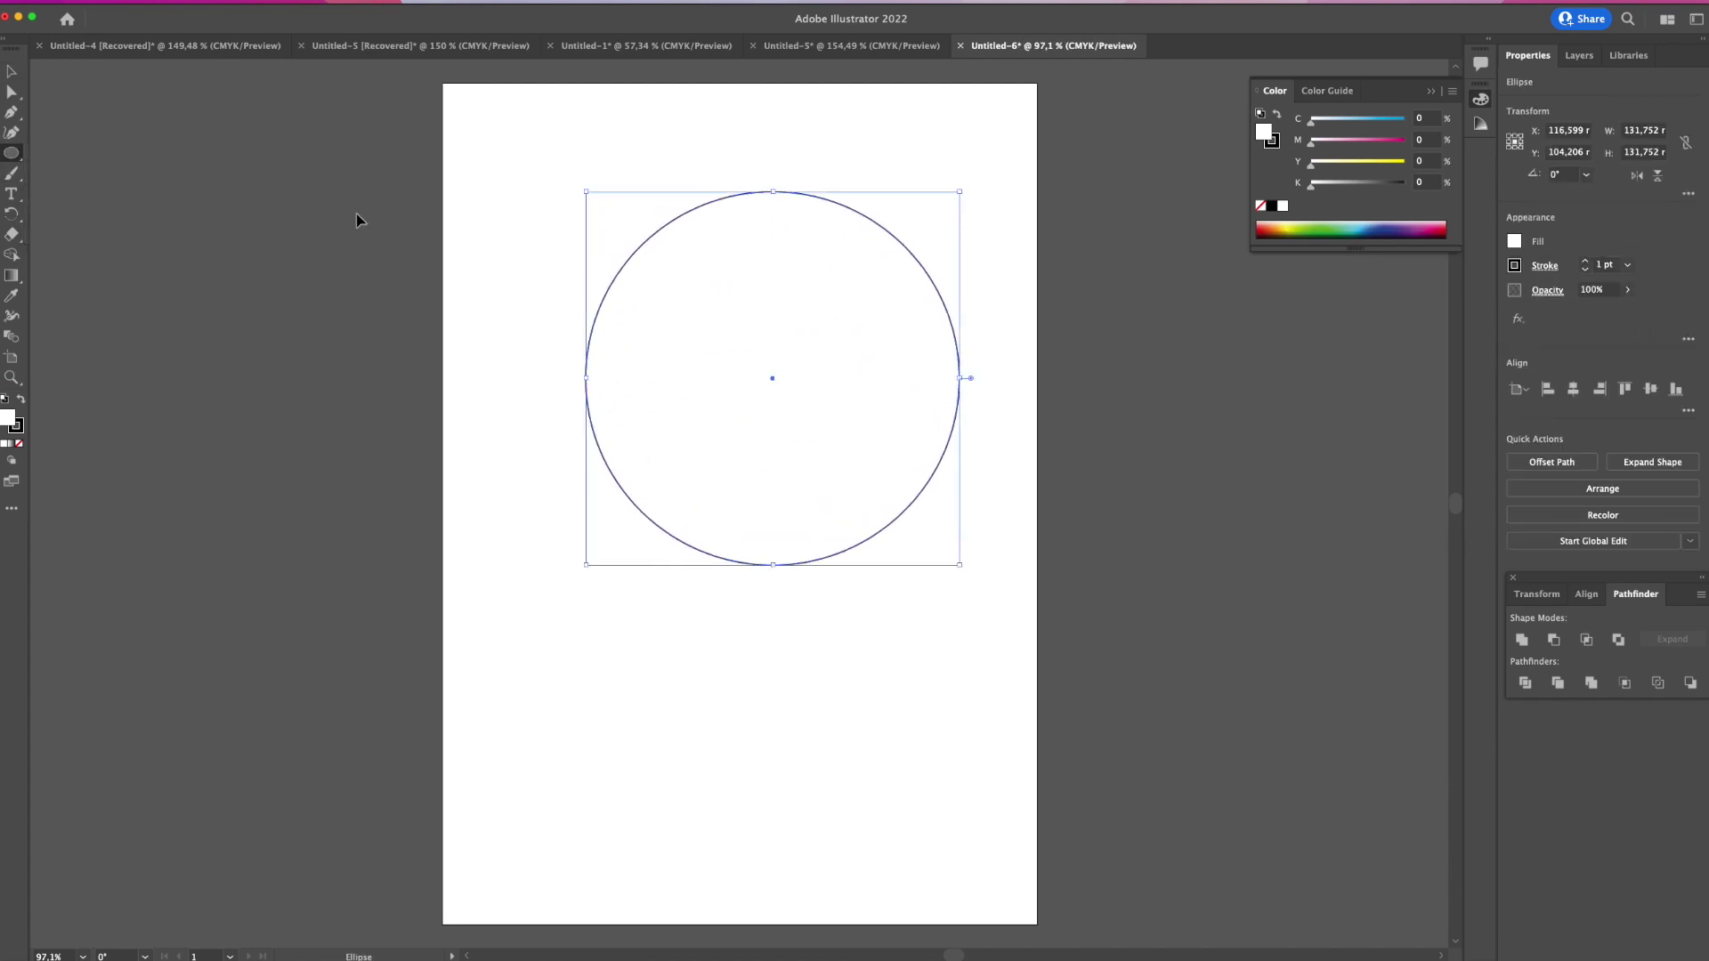
key(super+v)
drag(931, 318, 856, 252)
key(v)
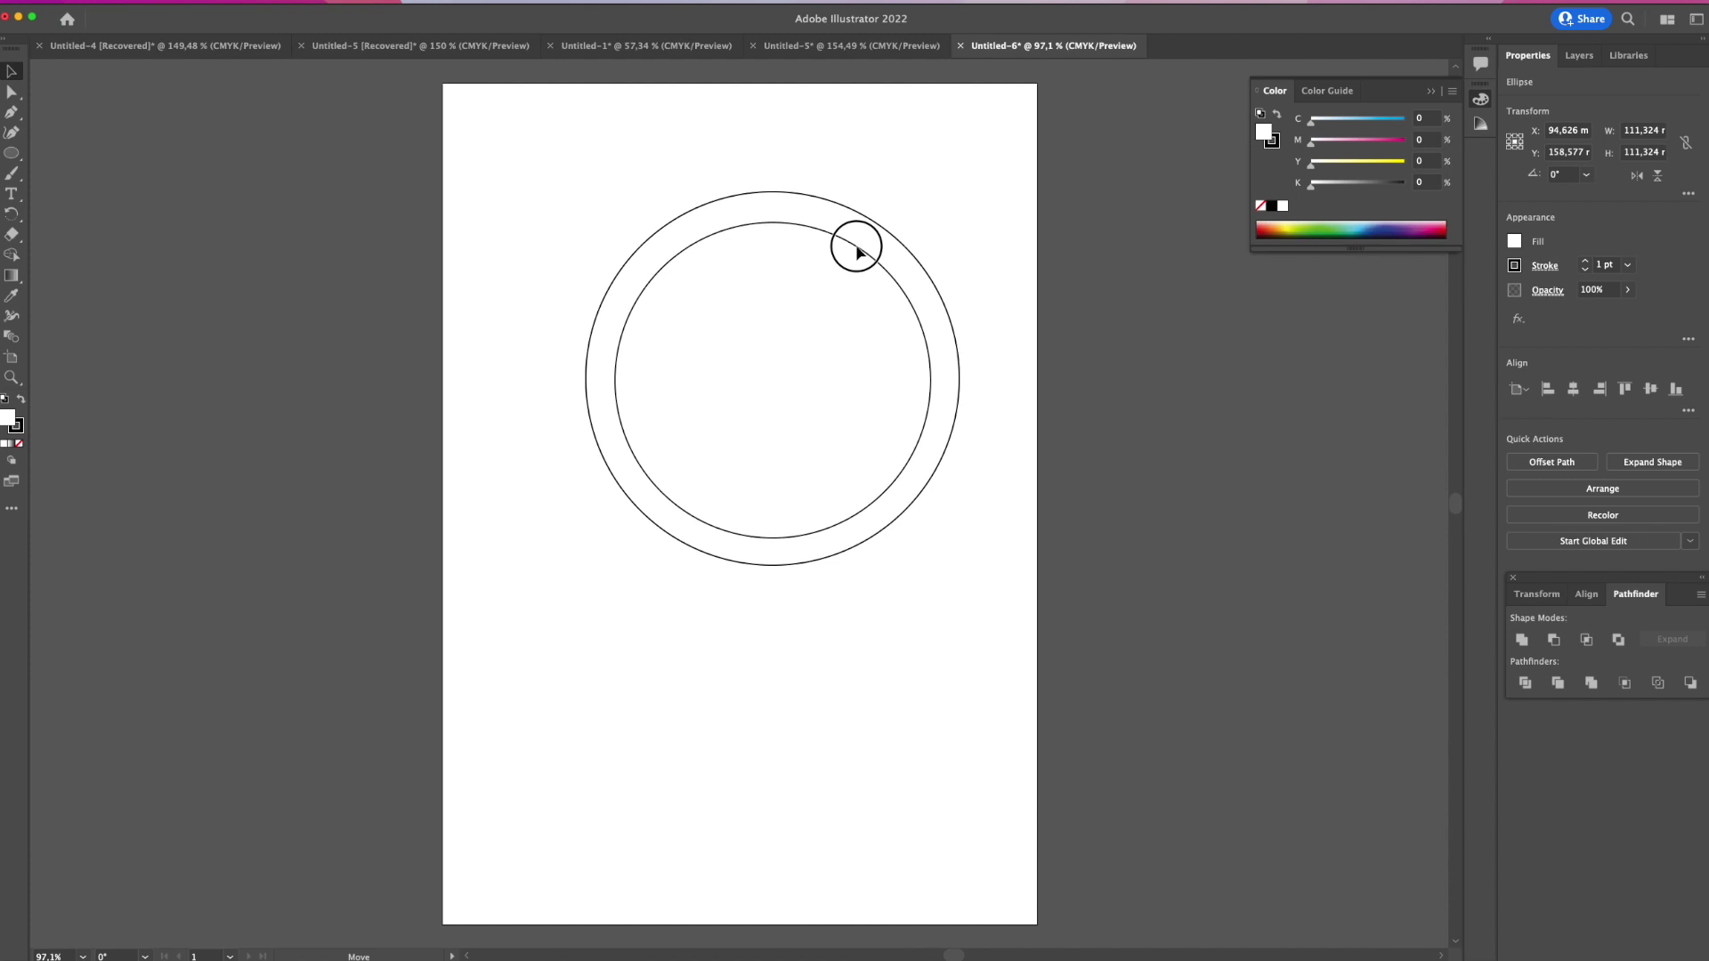
drag(11, 152, 98, 152)
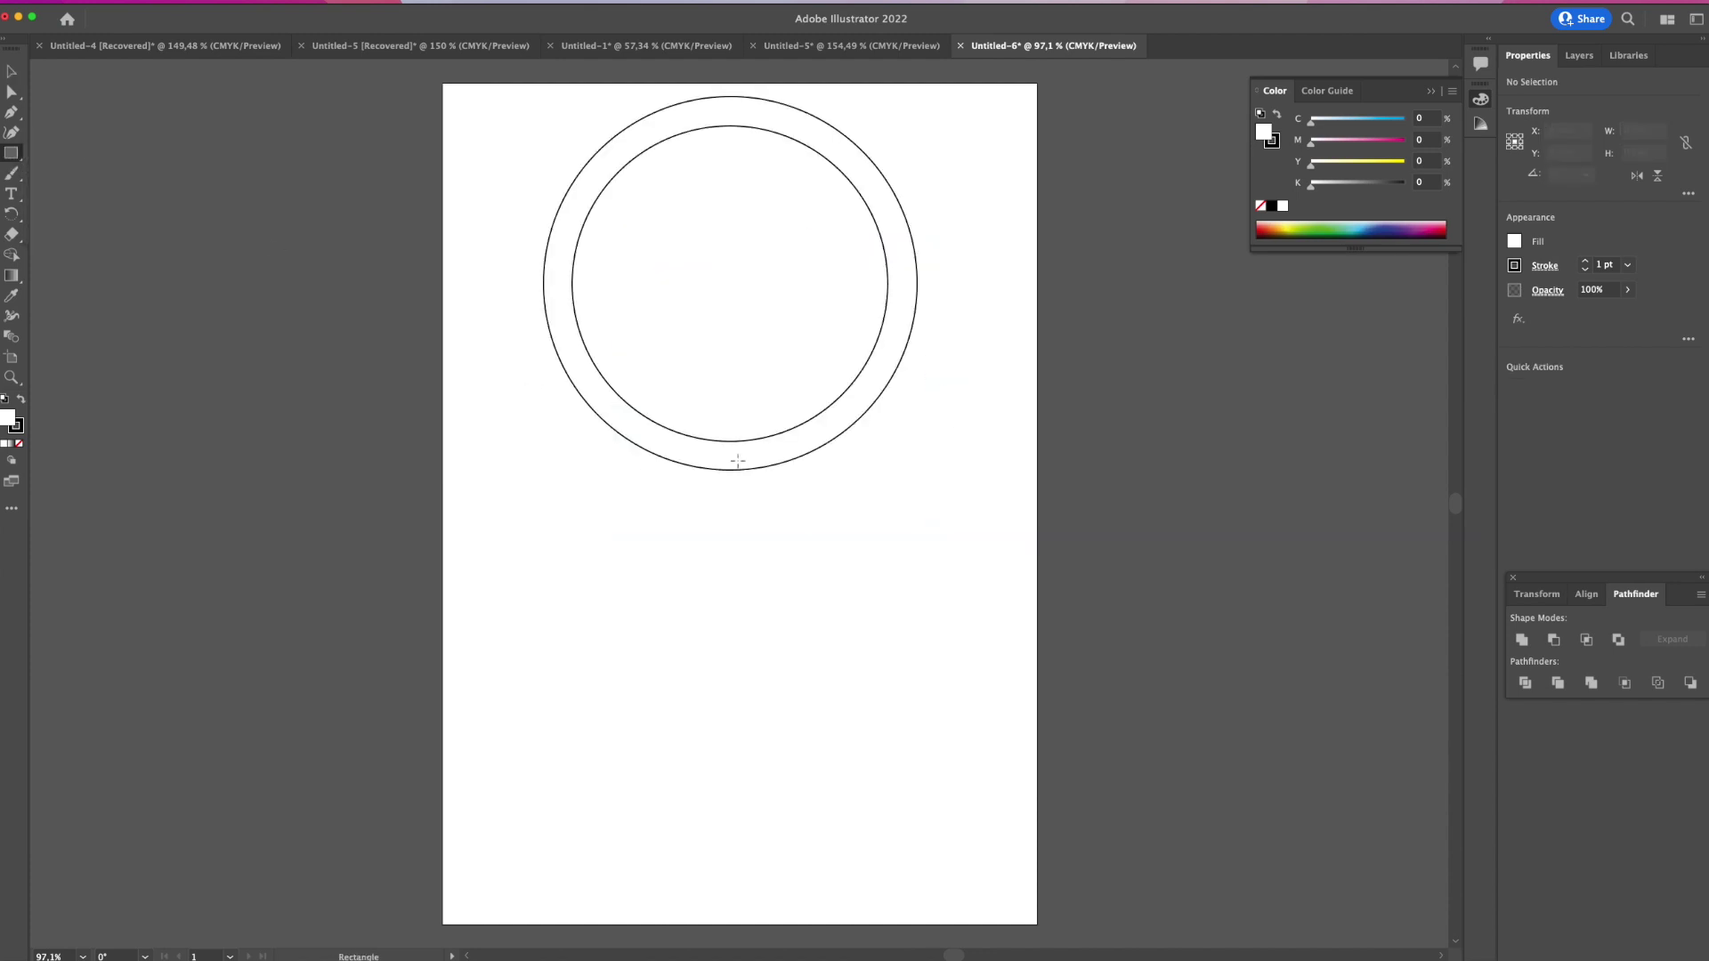
Draw a narrow rectangular stem down from the circle and centre it beneath.
drag(710, 470, 737, 812)
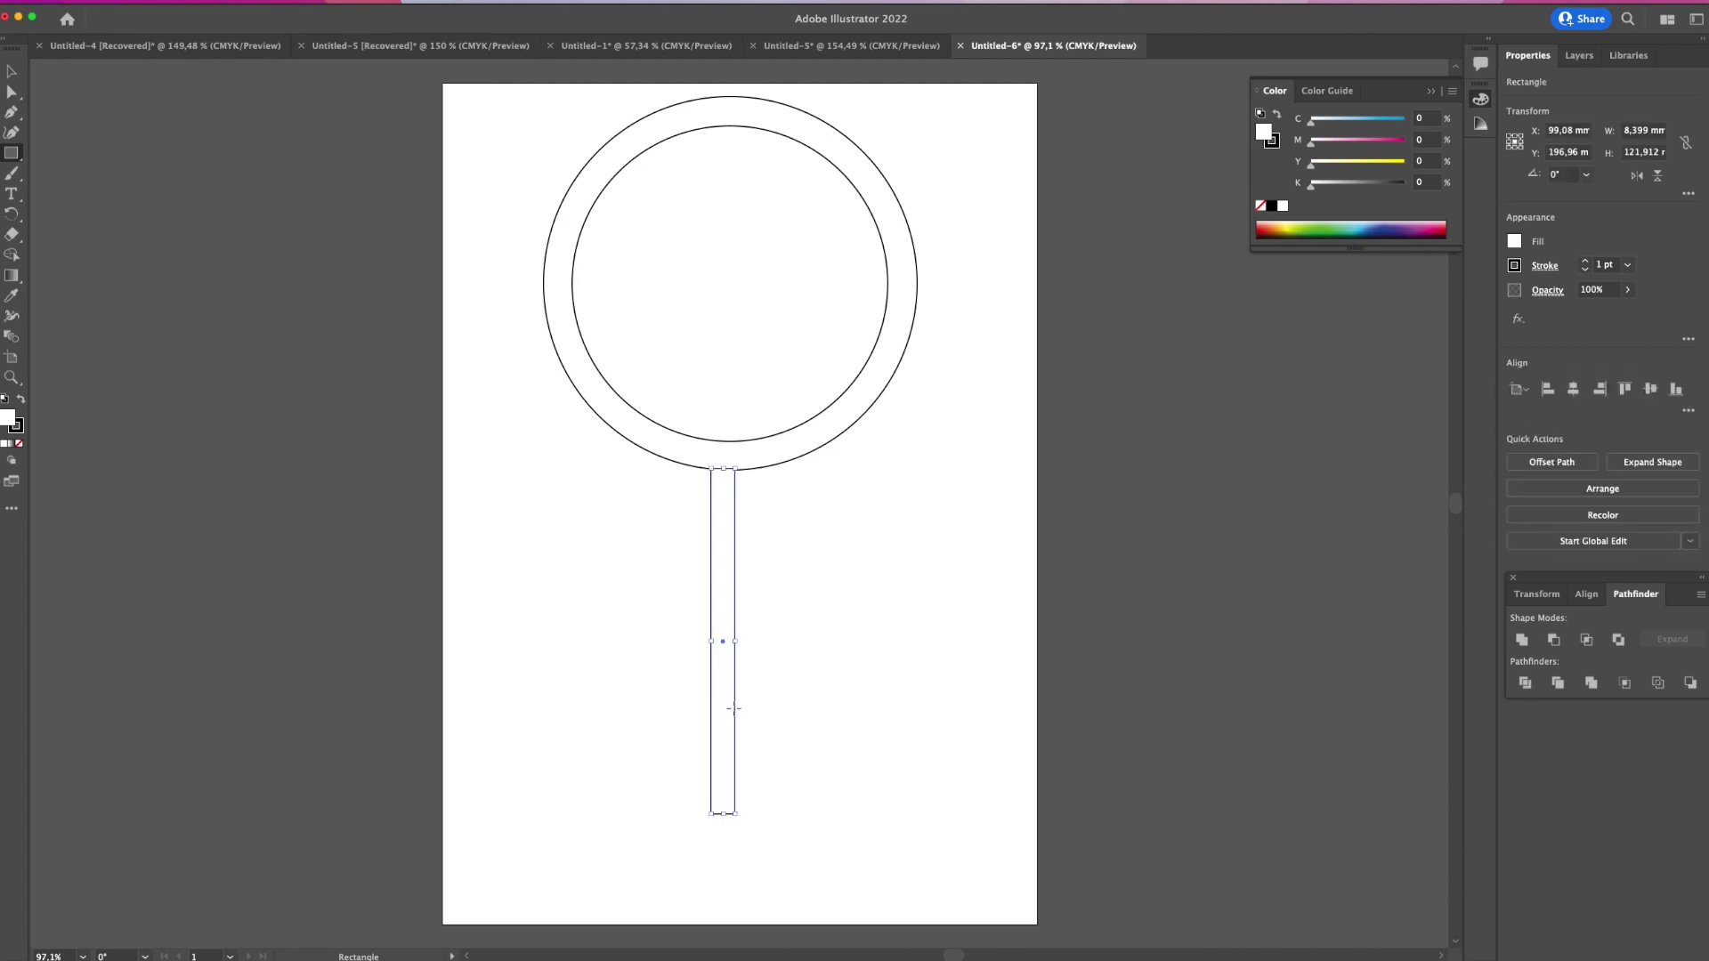
key(v)
drag(732, 632, 745, 633)
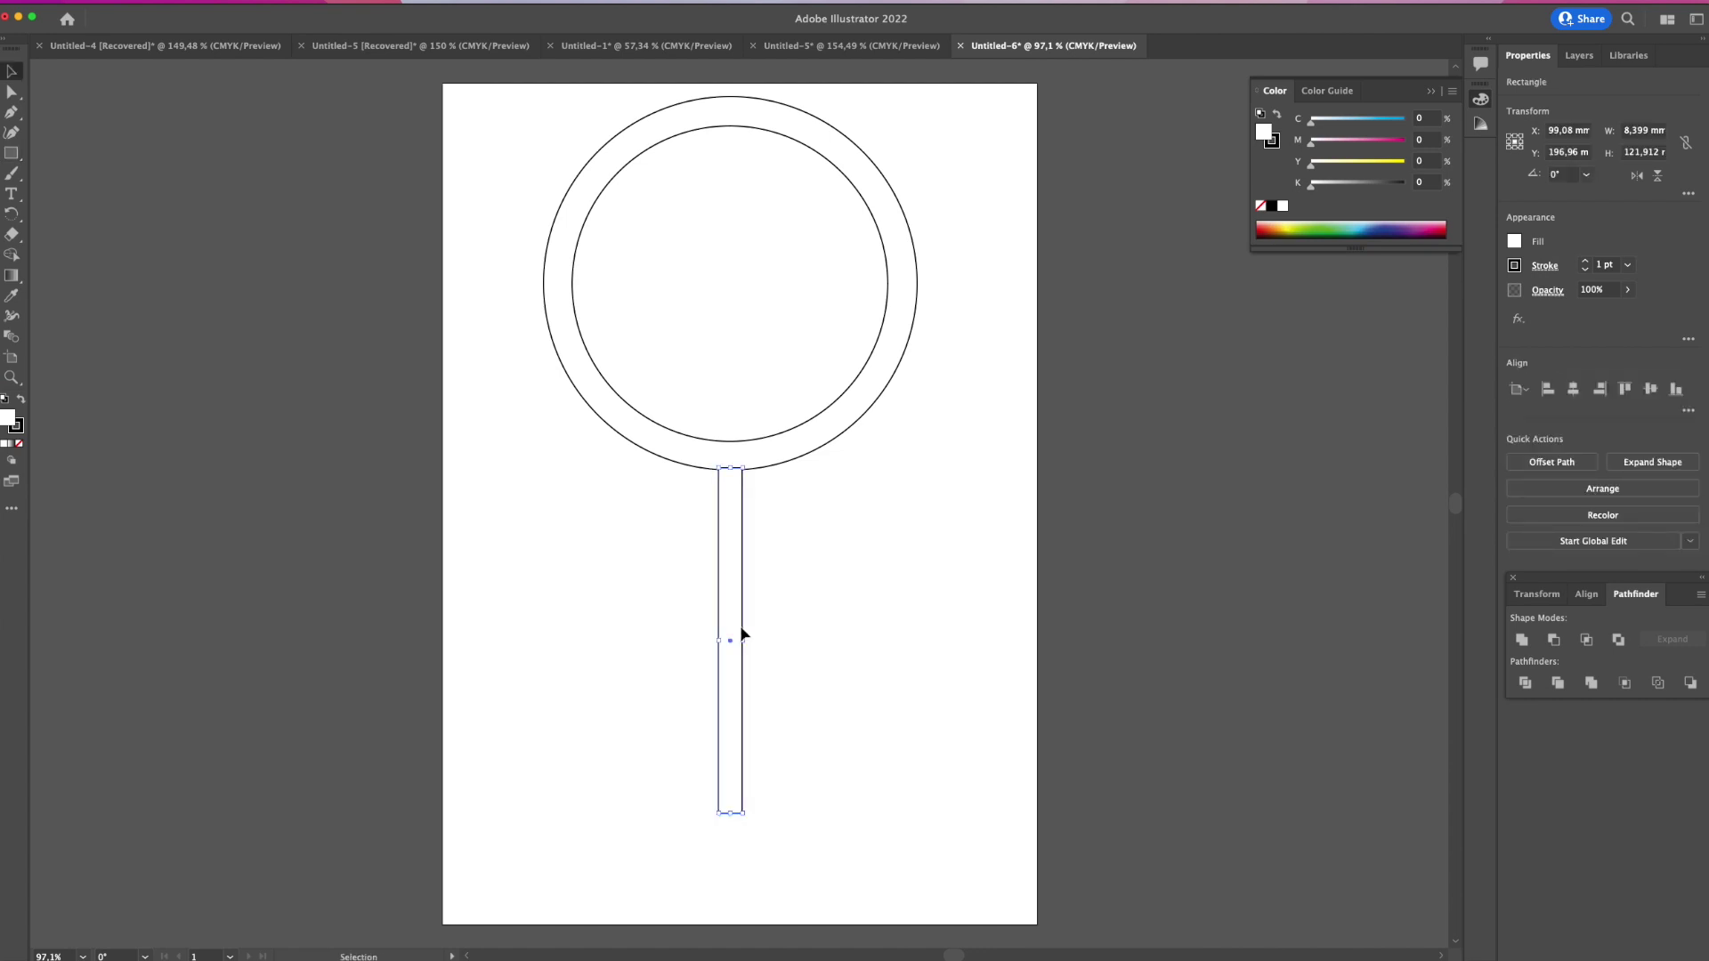
Unite the two circles and the stem into one shape with Pathfinder.
click(766, 607)
drag(738, 467, 872, 497)
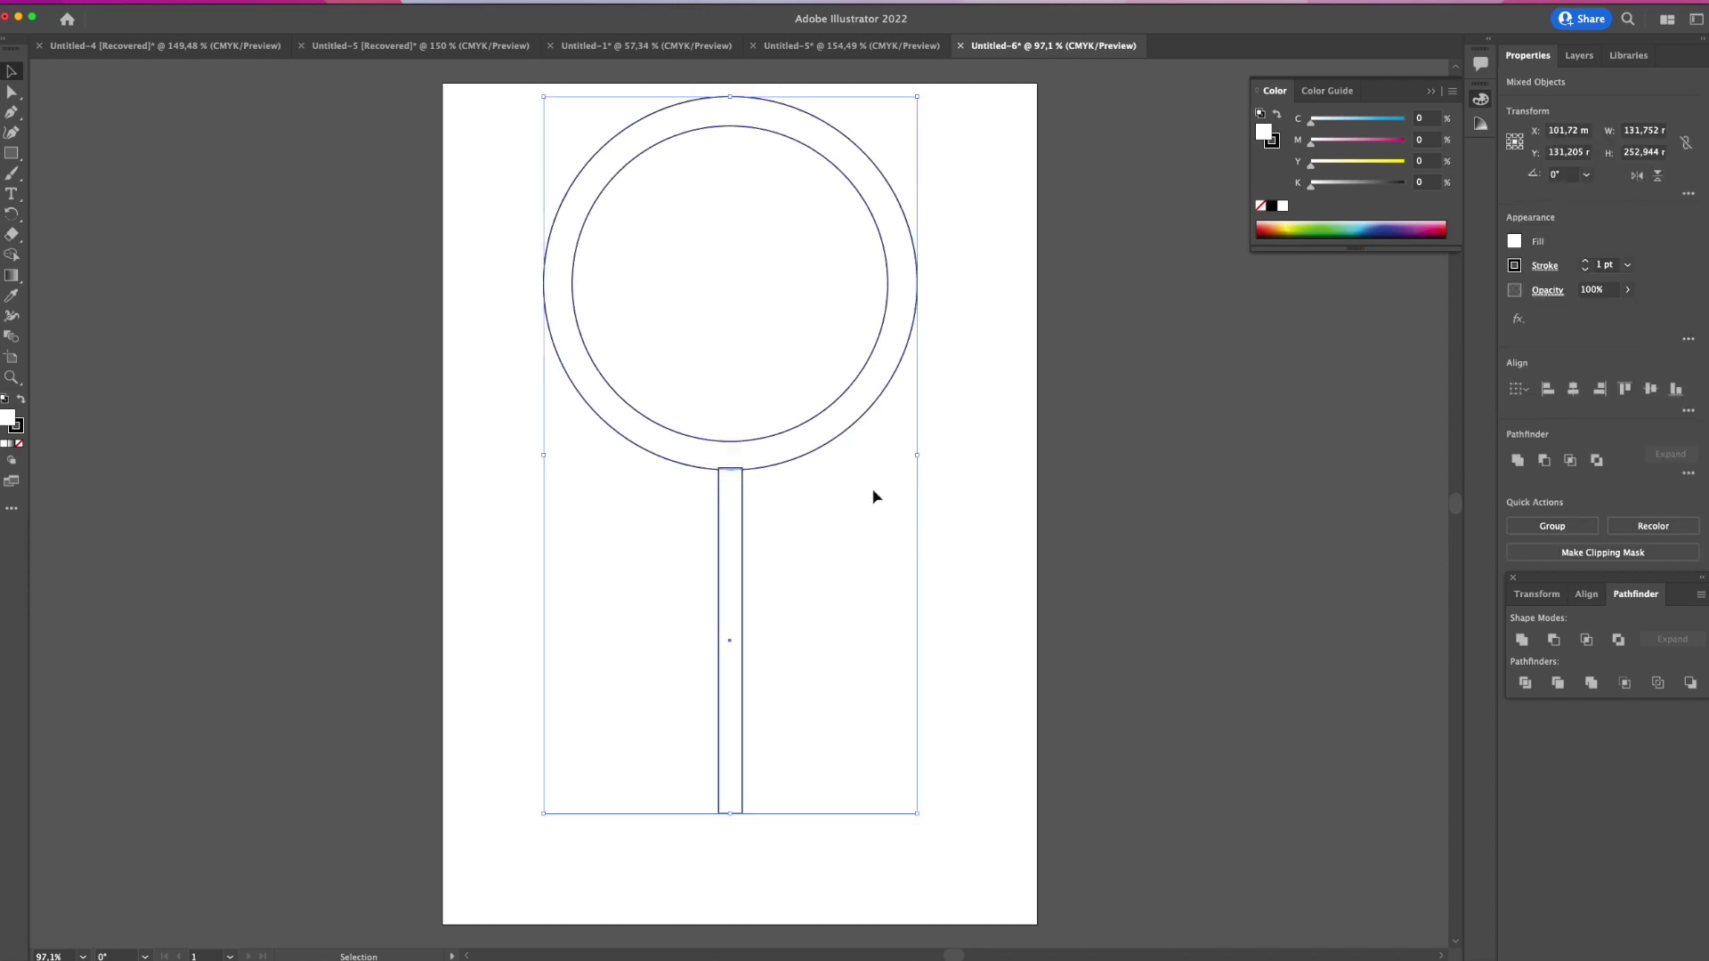
click(1518, 637)
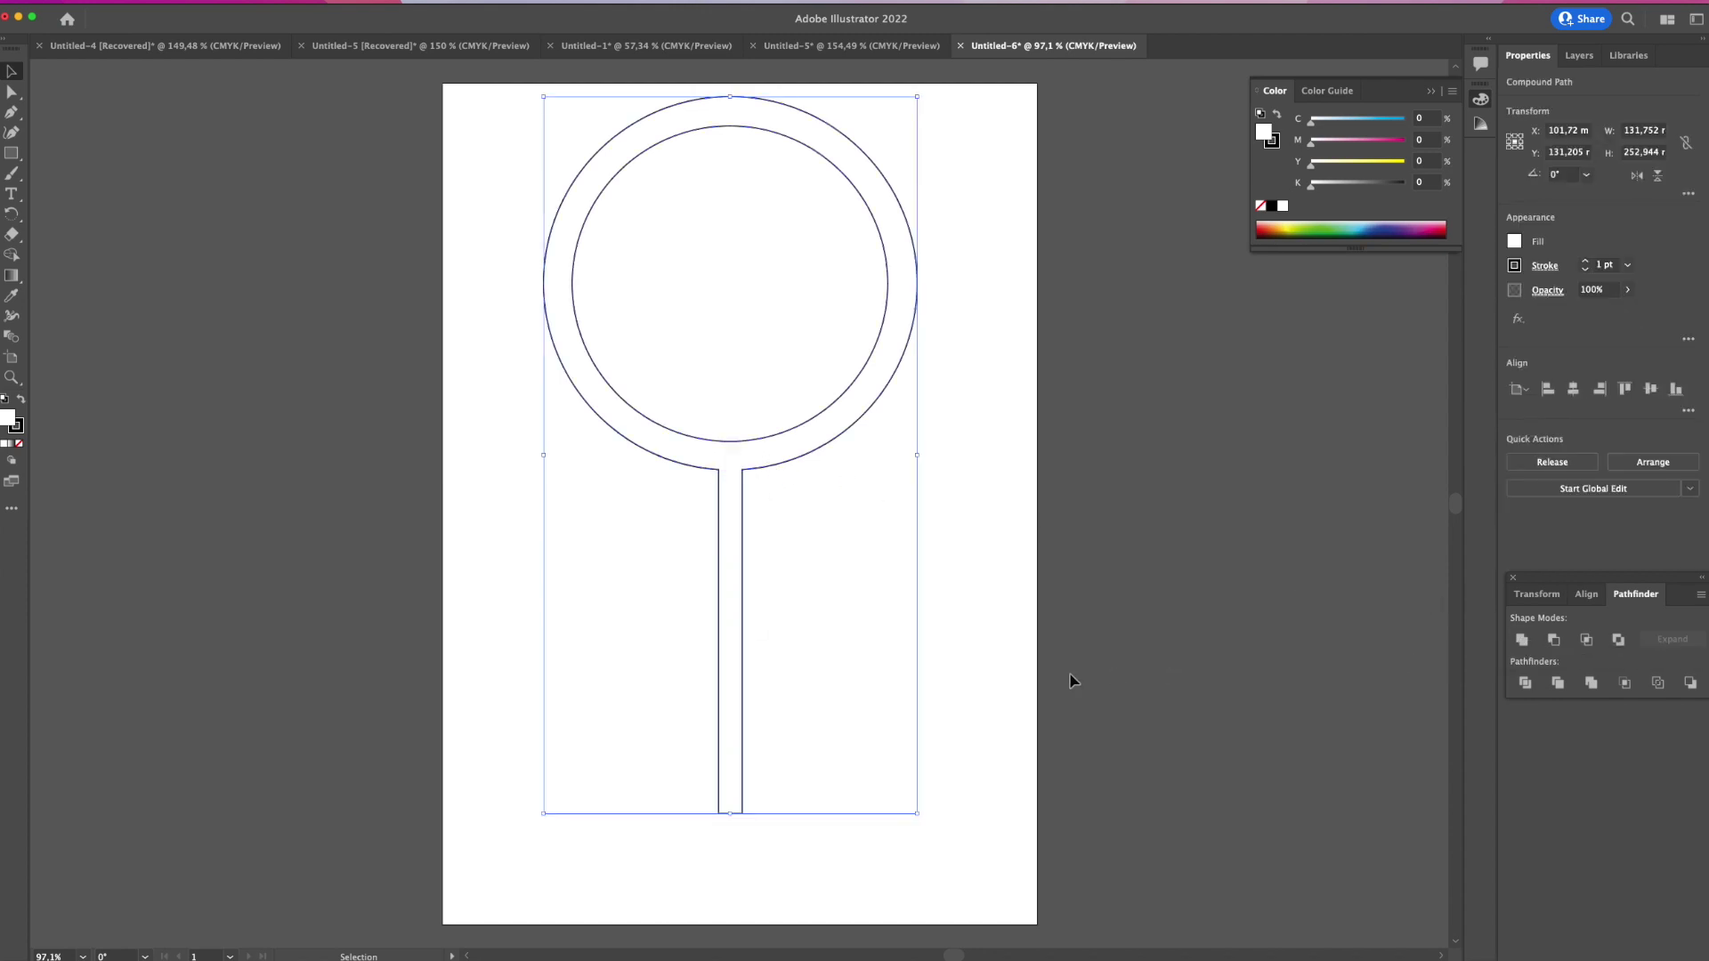
click(969, 653)
Draw a V of two lines under the stem and merge it in as a pointed tip.
click(7, 154)
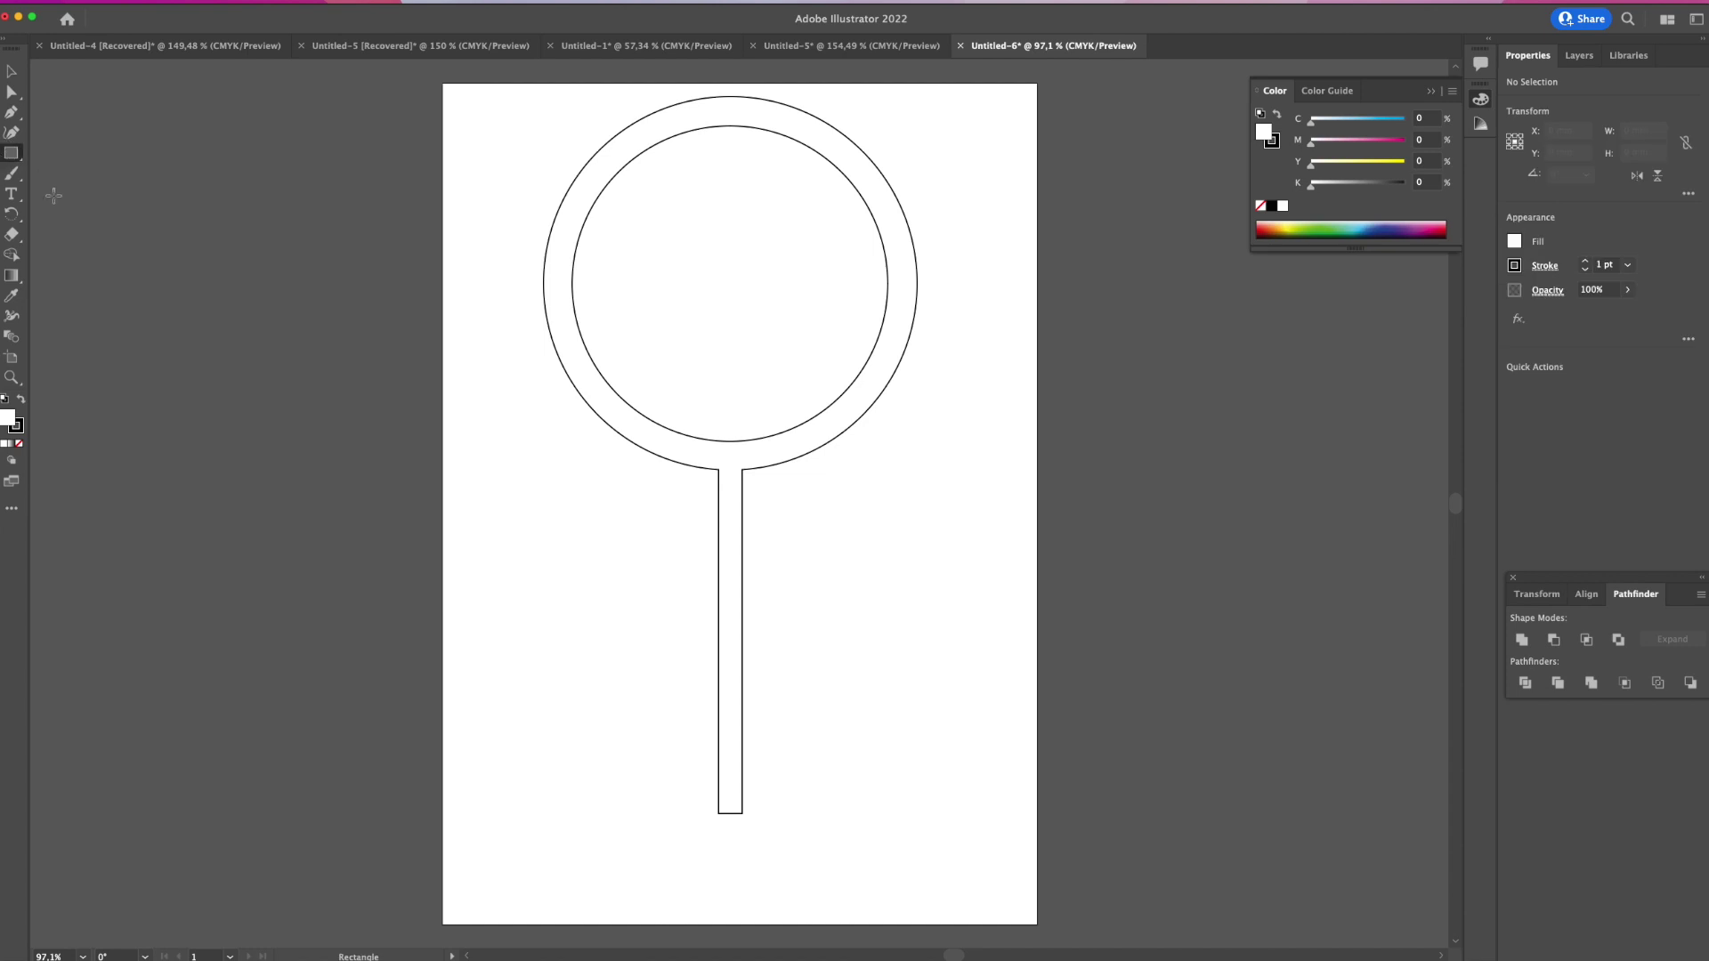
click(67, 233)
drag(717, 813, 728, 884)
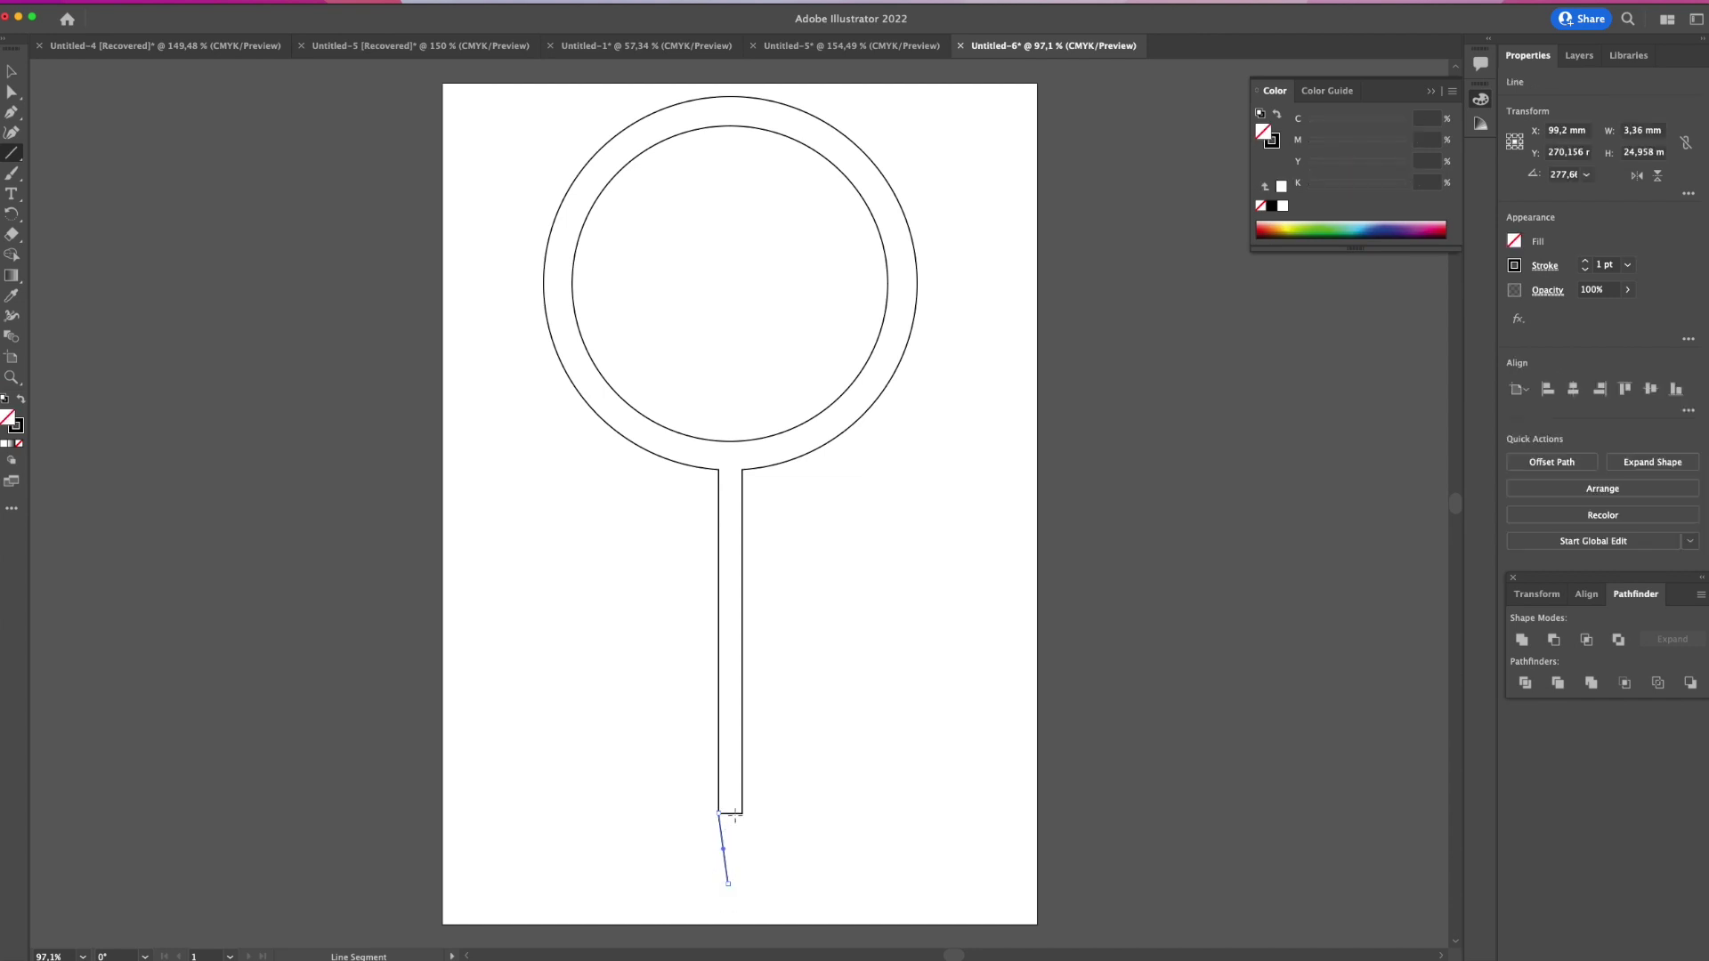
drag(741, 813, 728, 883)
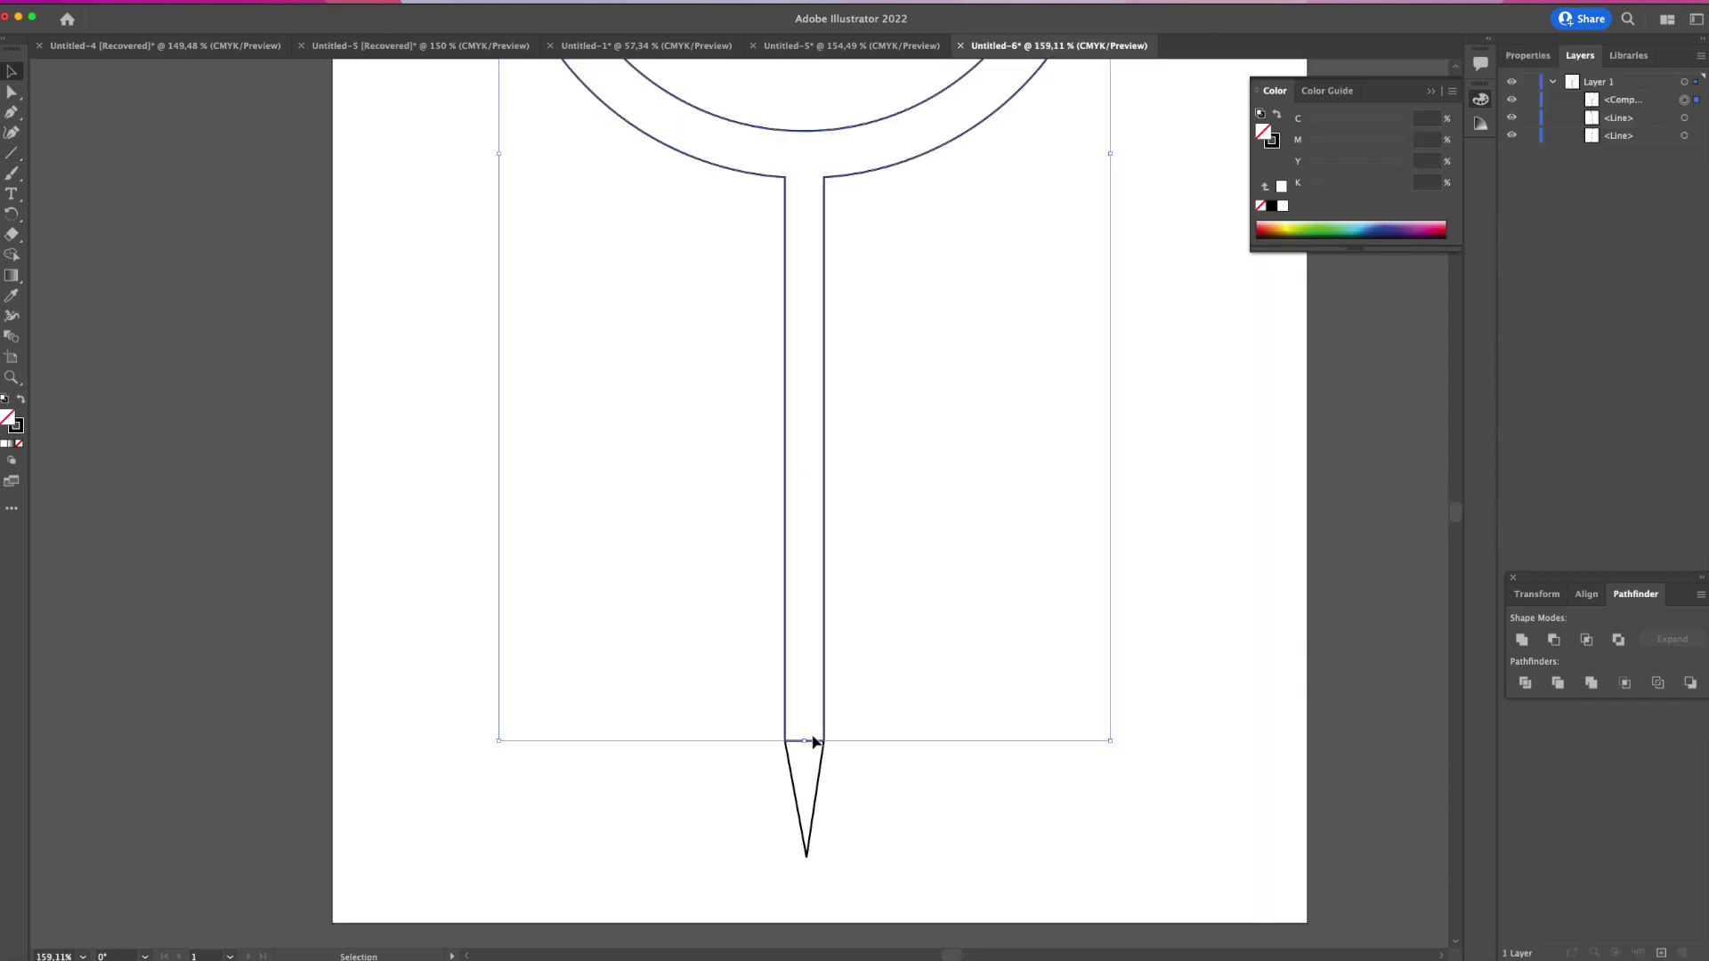
drag(869, 789, 754, 733)
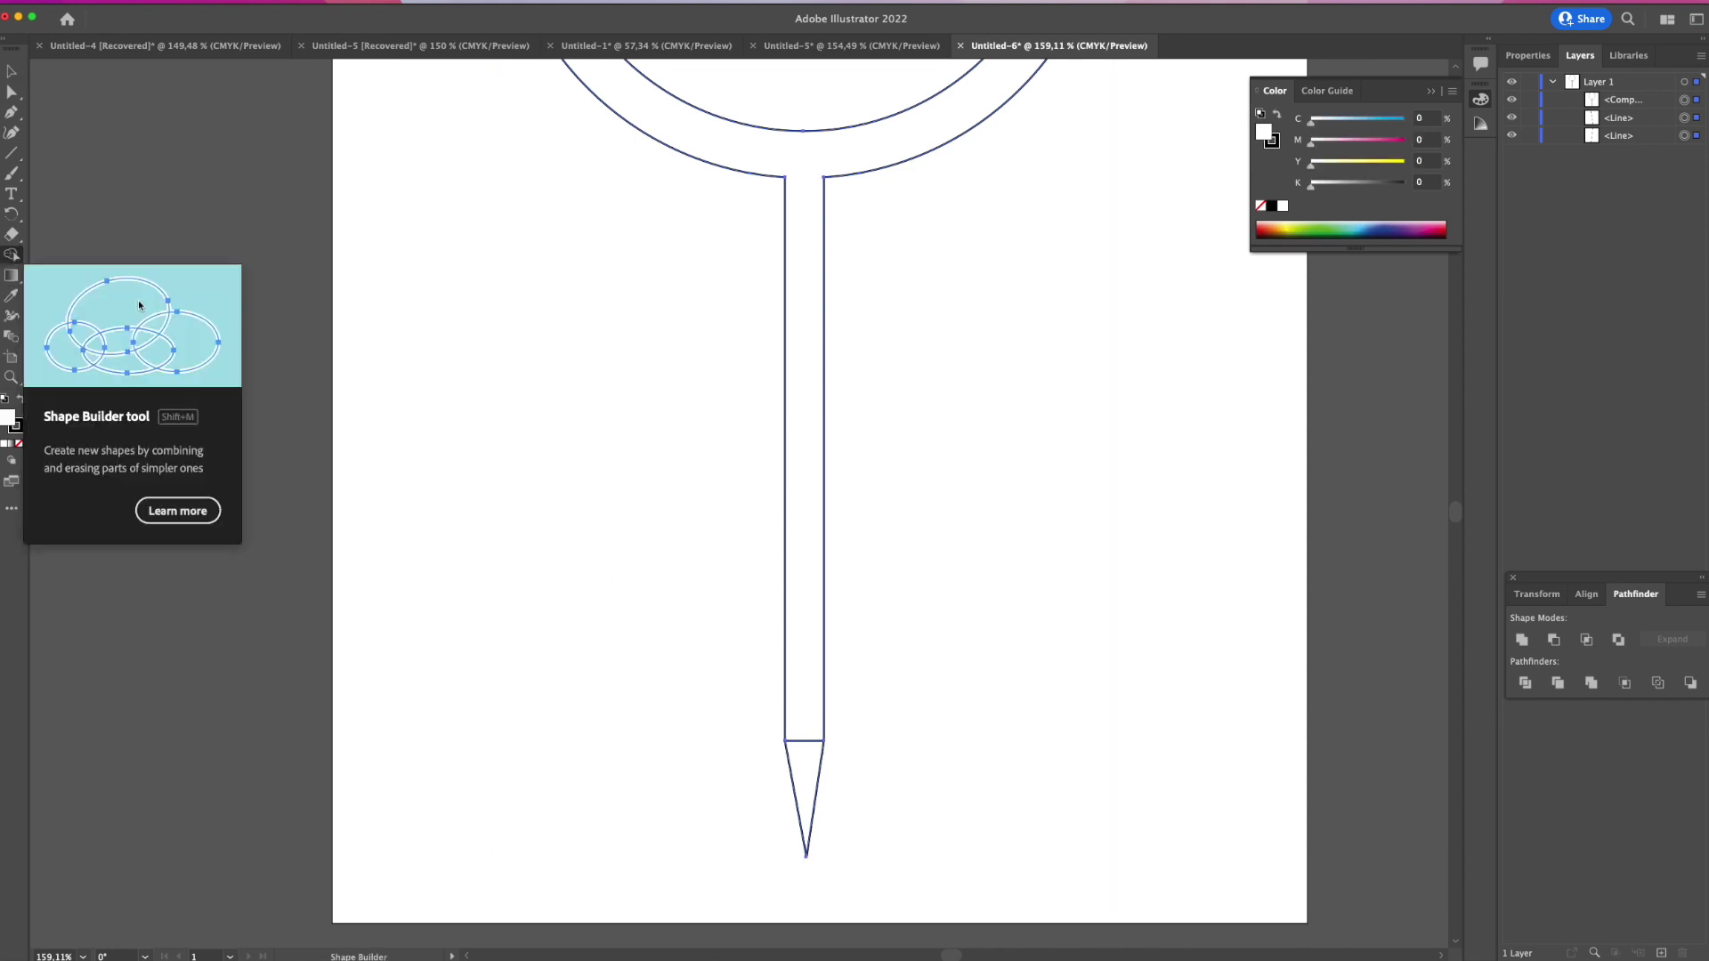
click(11, 254)
drag(819, 703, 815, 801)
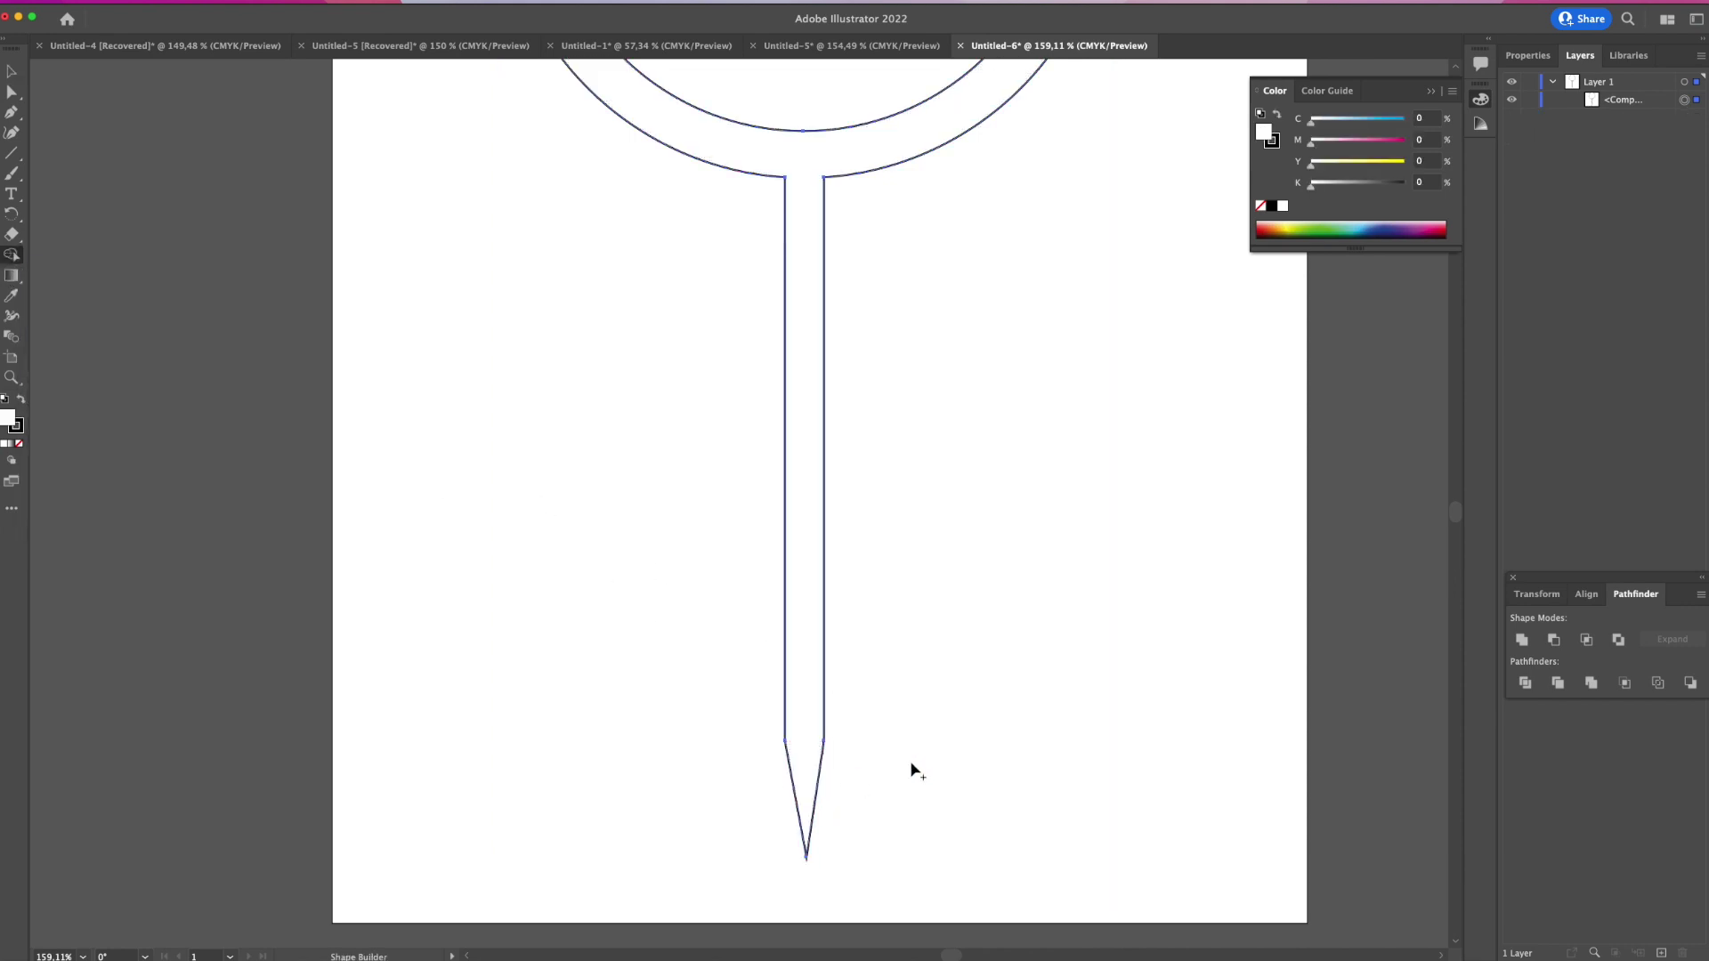
key(super+1)
Type 'Malor' and 'Designs' as two separate text lines beside the stem.
key(t)
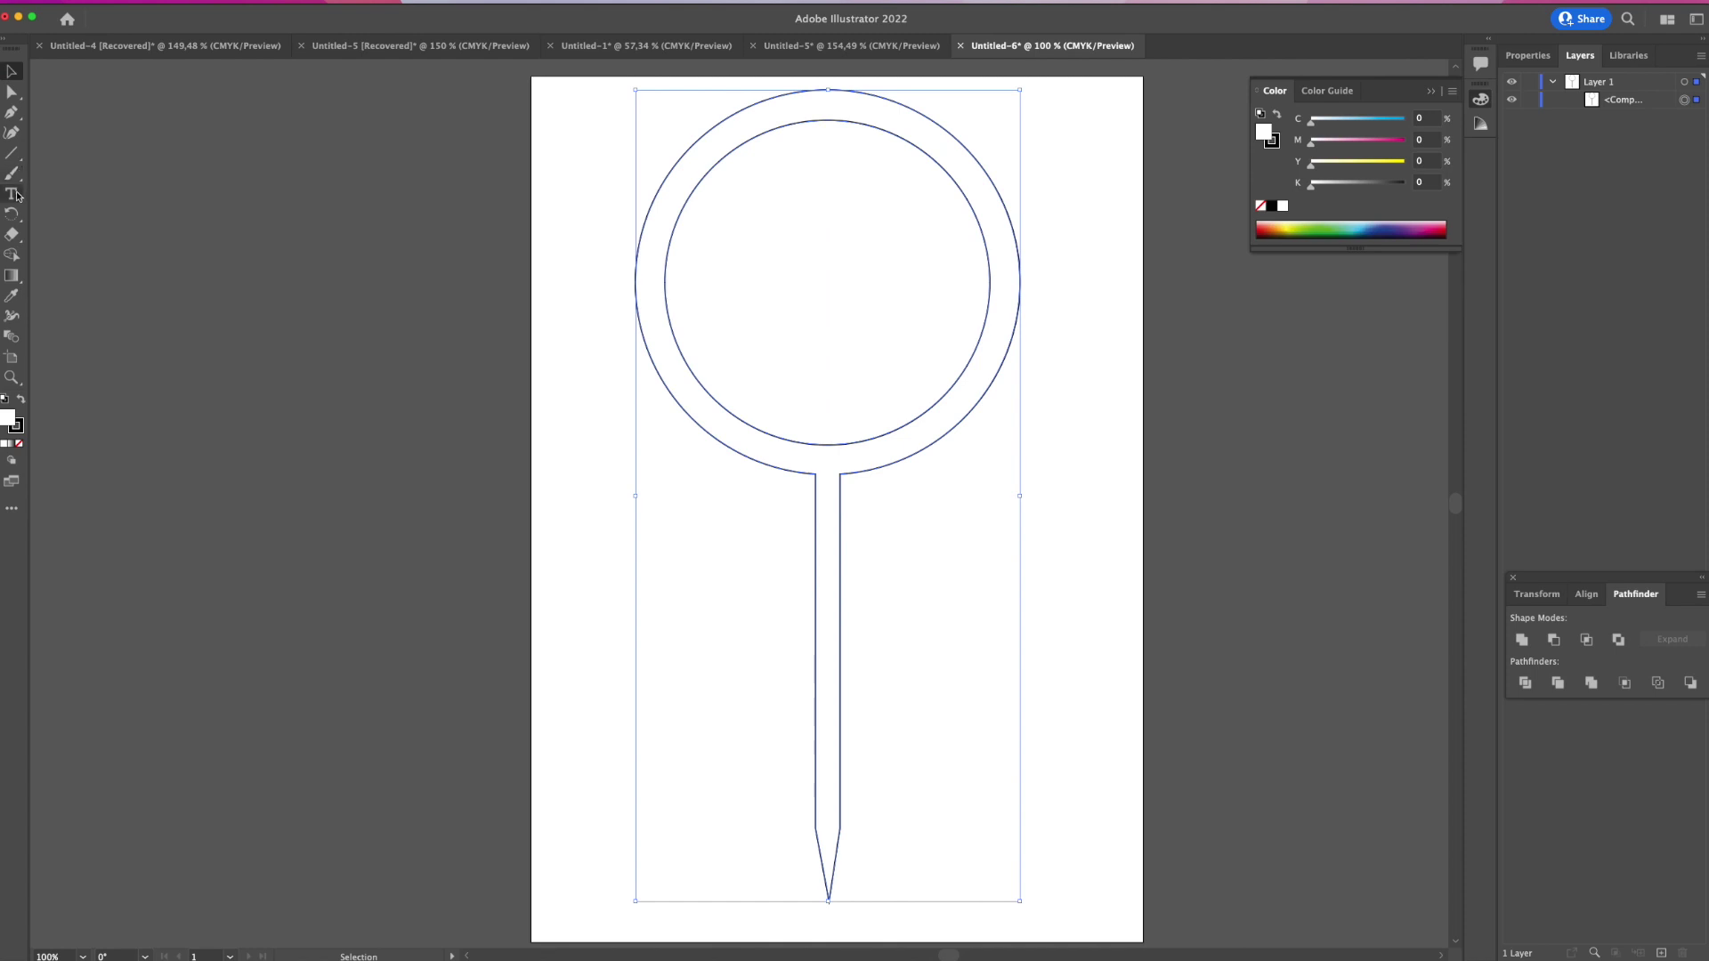
click(1037, 550)
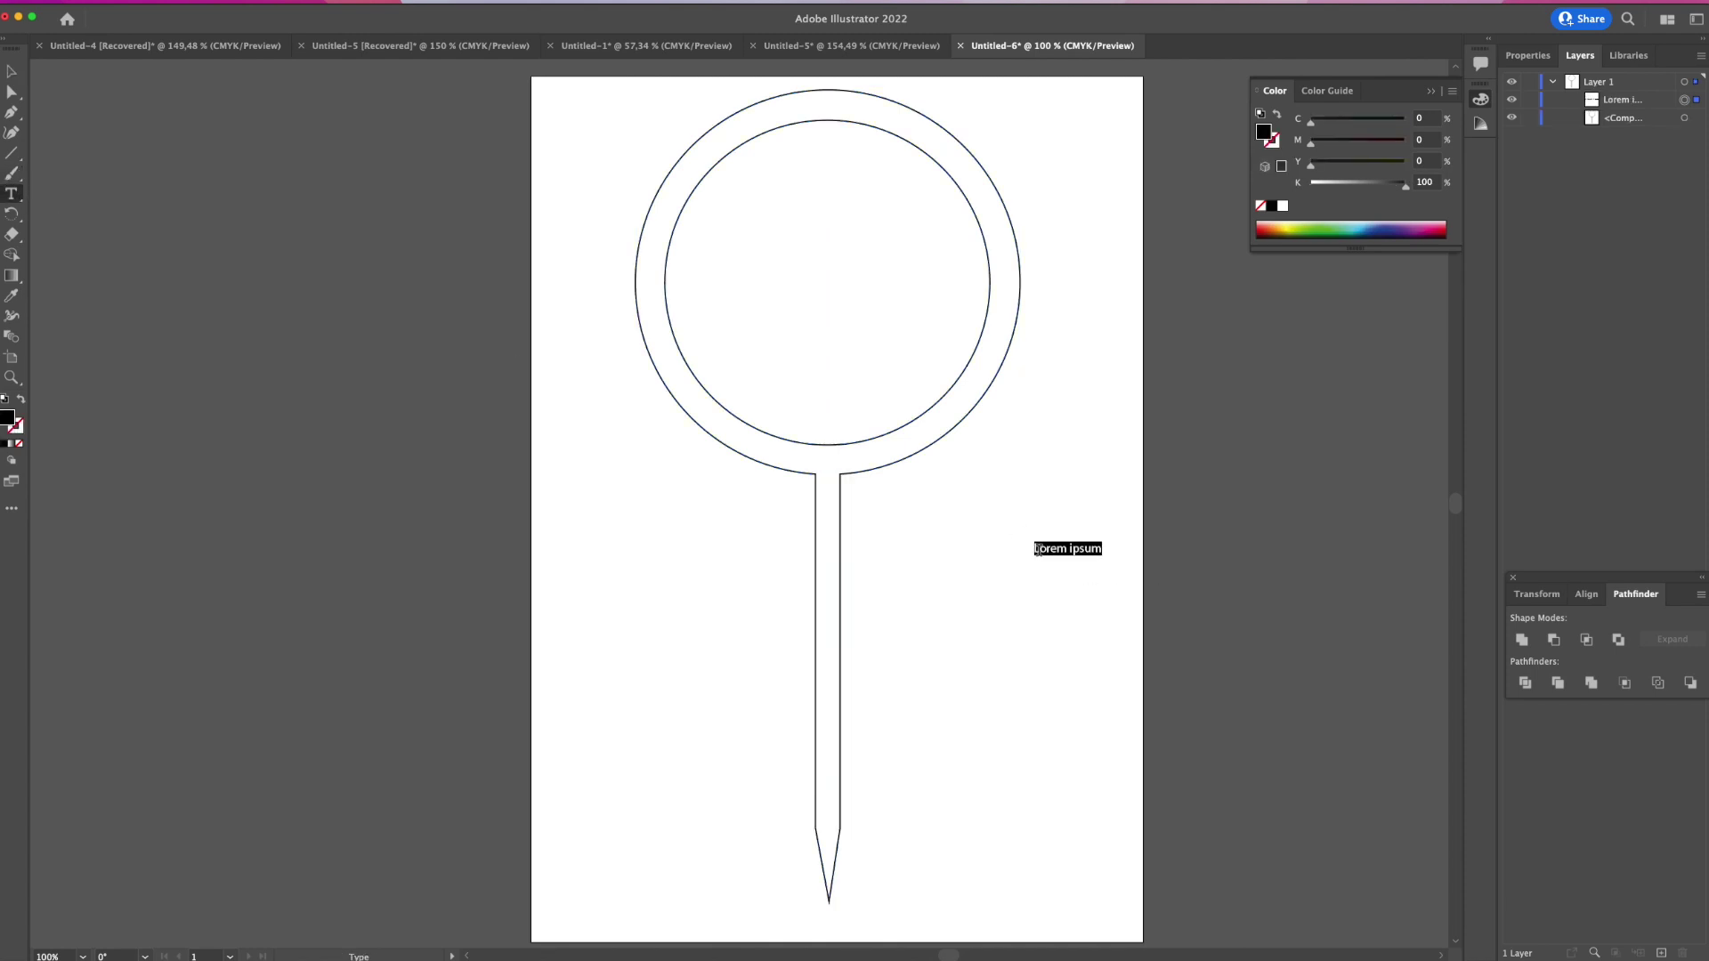
text(Malor)
click(1057, 594)
text(Designs)
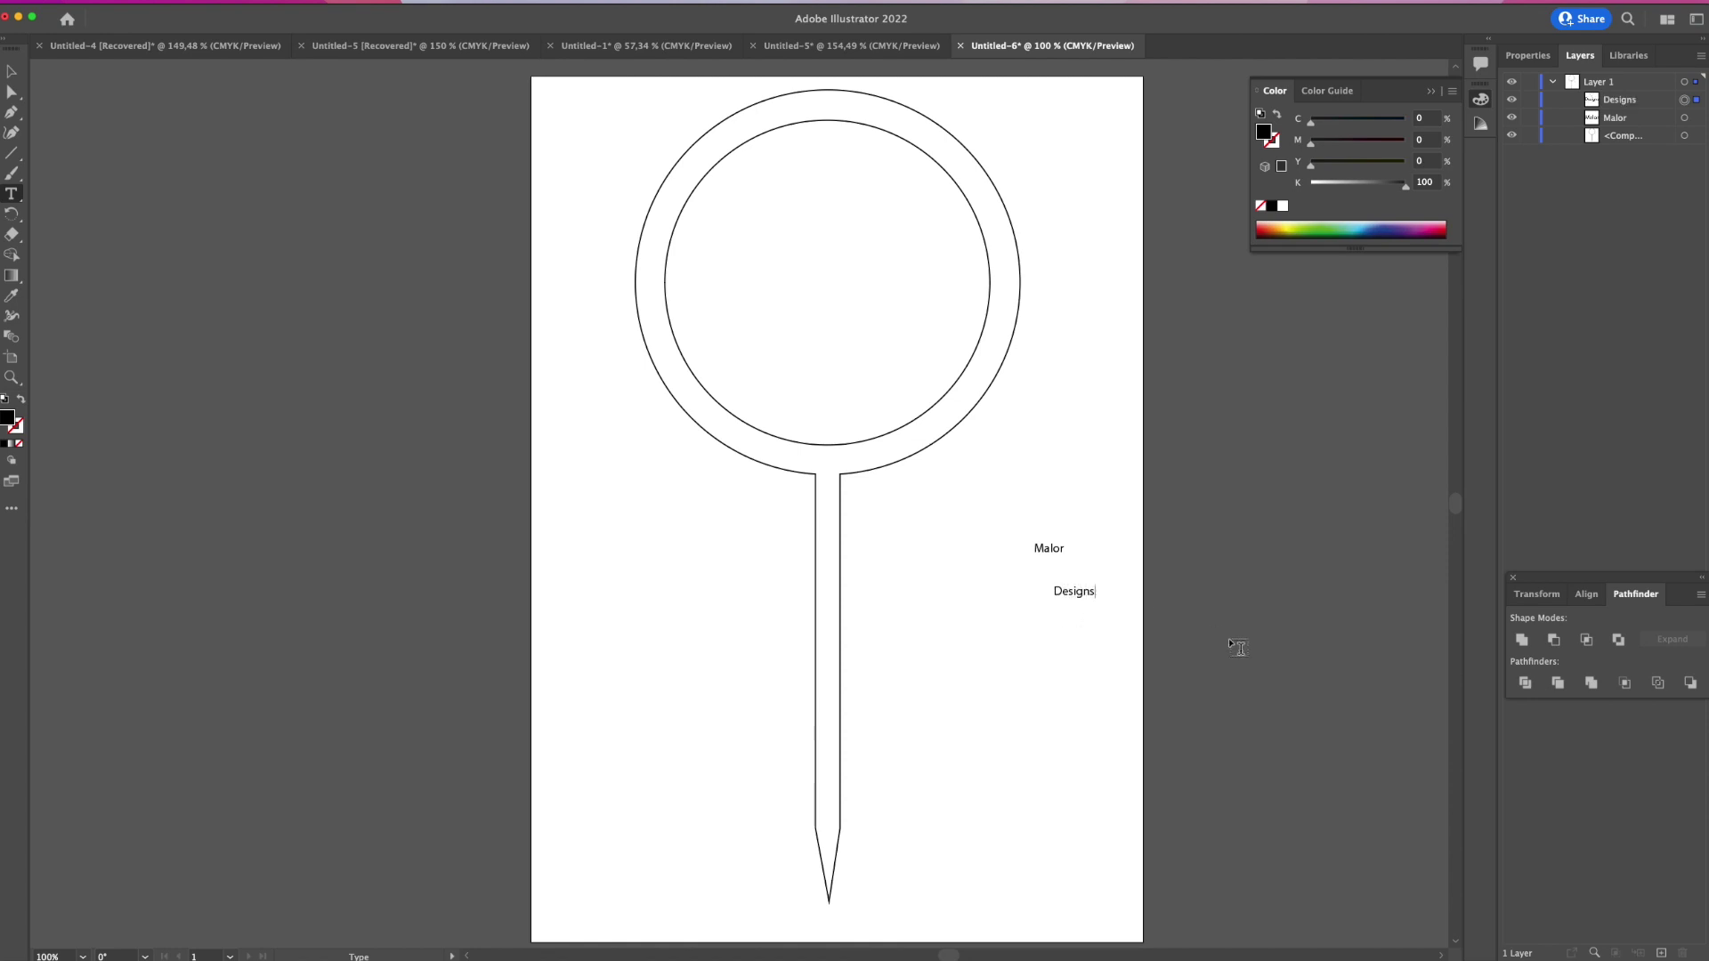
double_click(1037, 549)
Apply the Hudiya – Modern Lovely Script font to the word Malor.
click(1527, 55)
click(1672, 380)
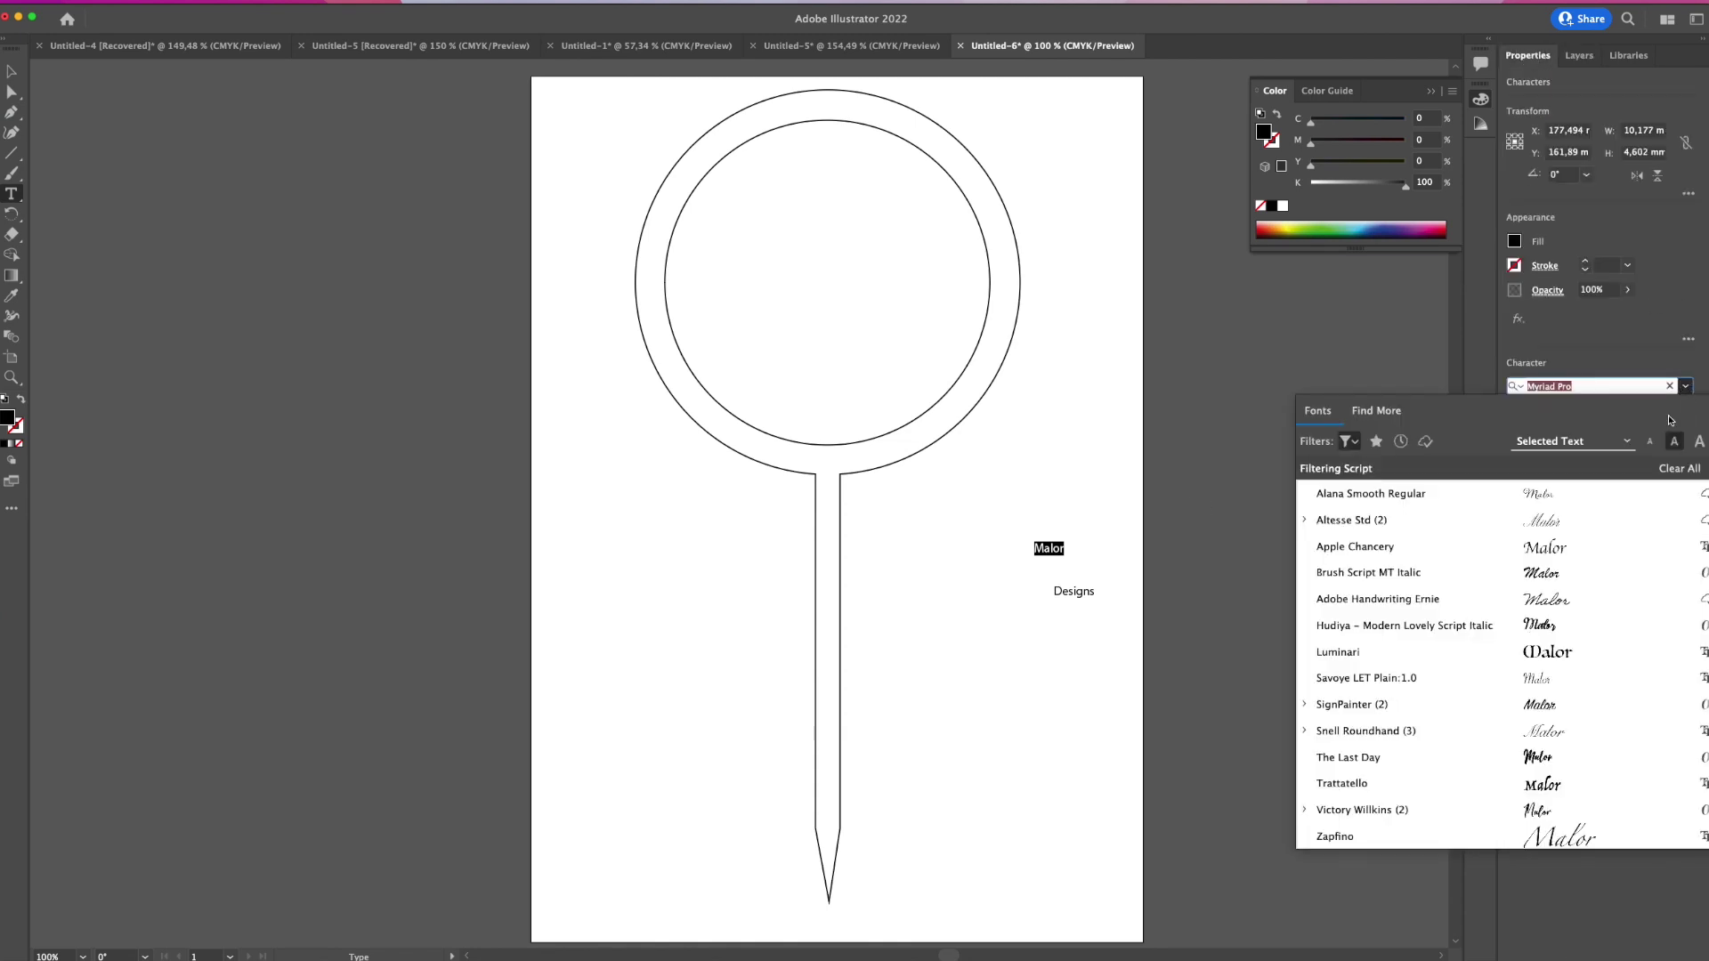
click(1534, 633)
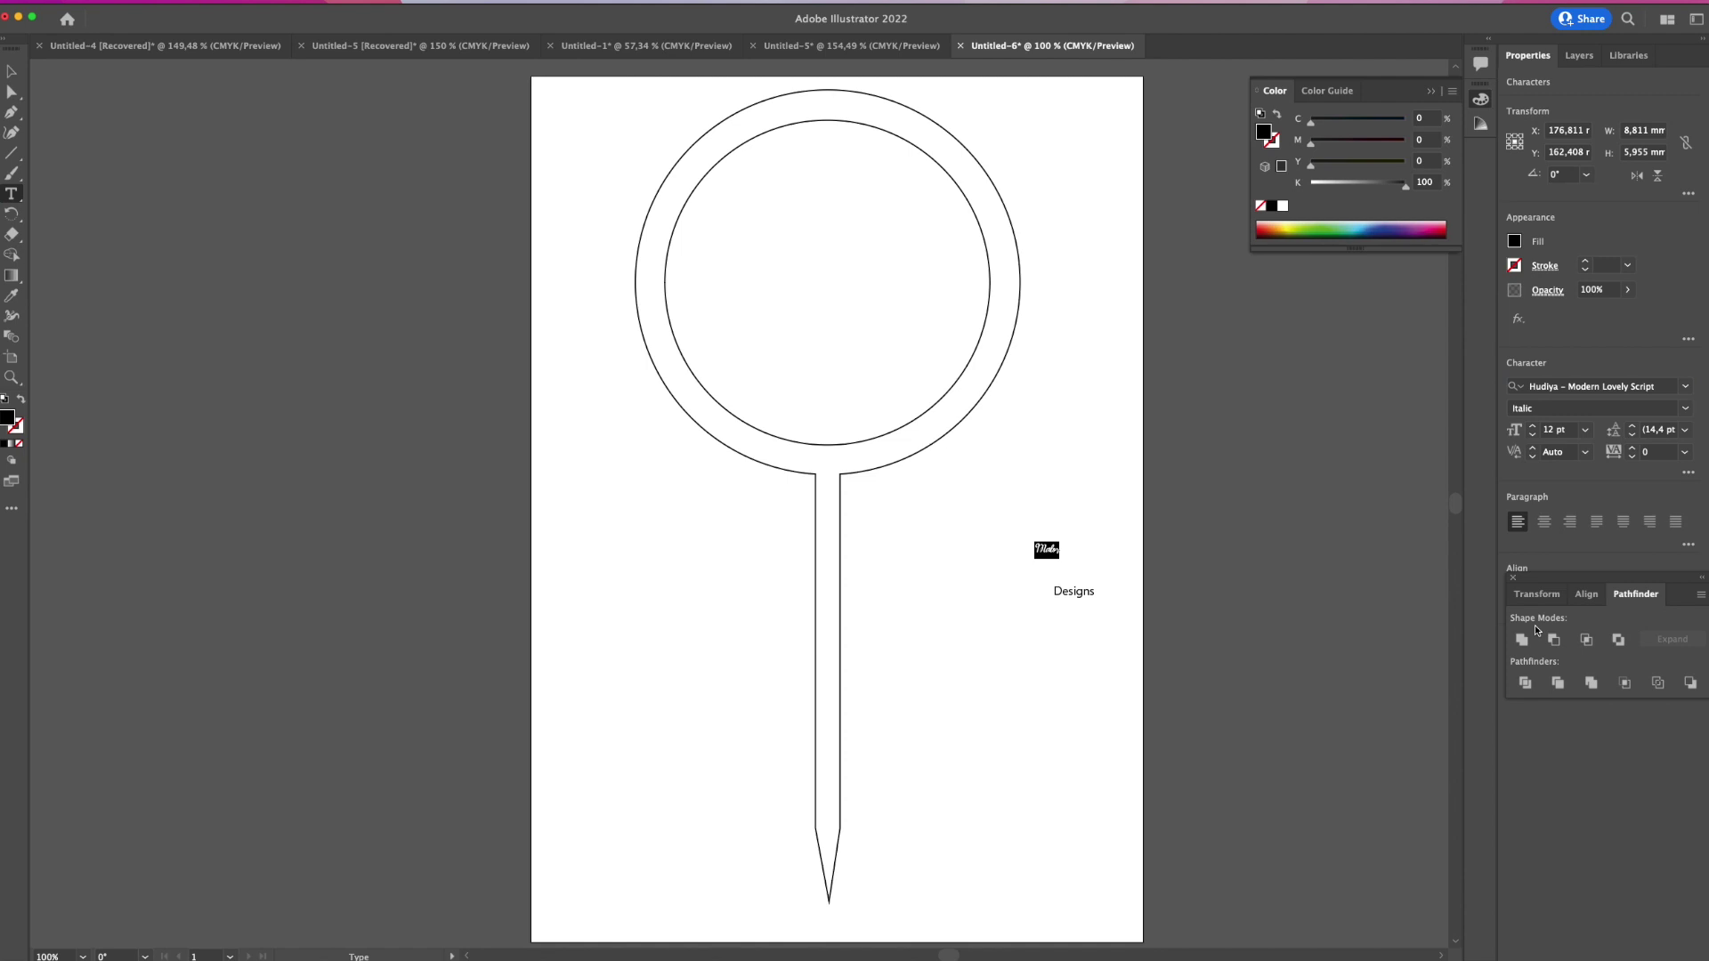
Enlarge Designs and Malor to matching sizes and stack Malor above Designs.
double_click(1077, 591)
key(Escape)
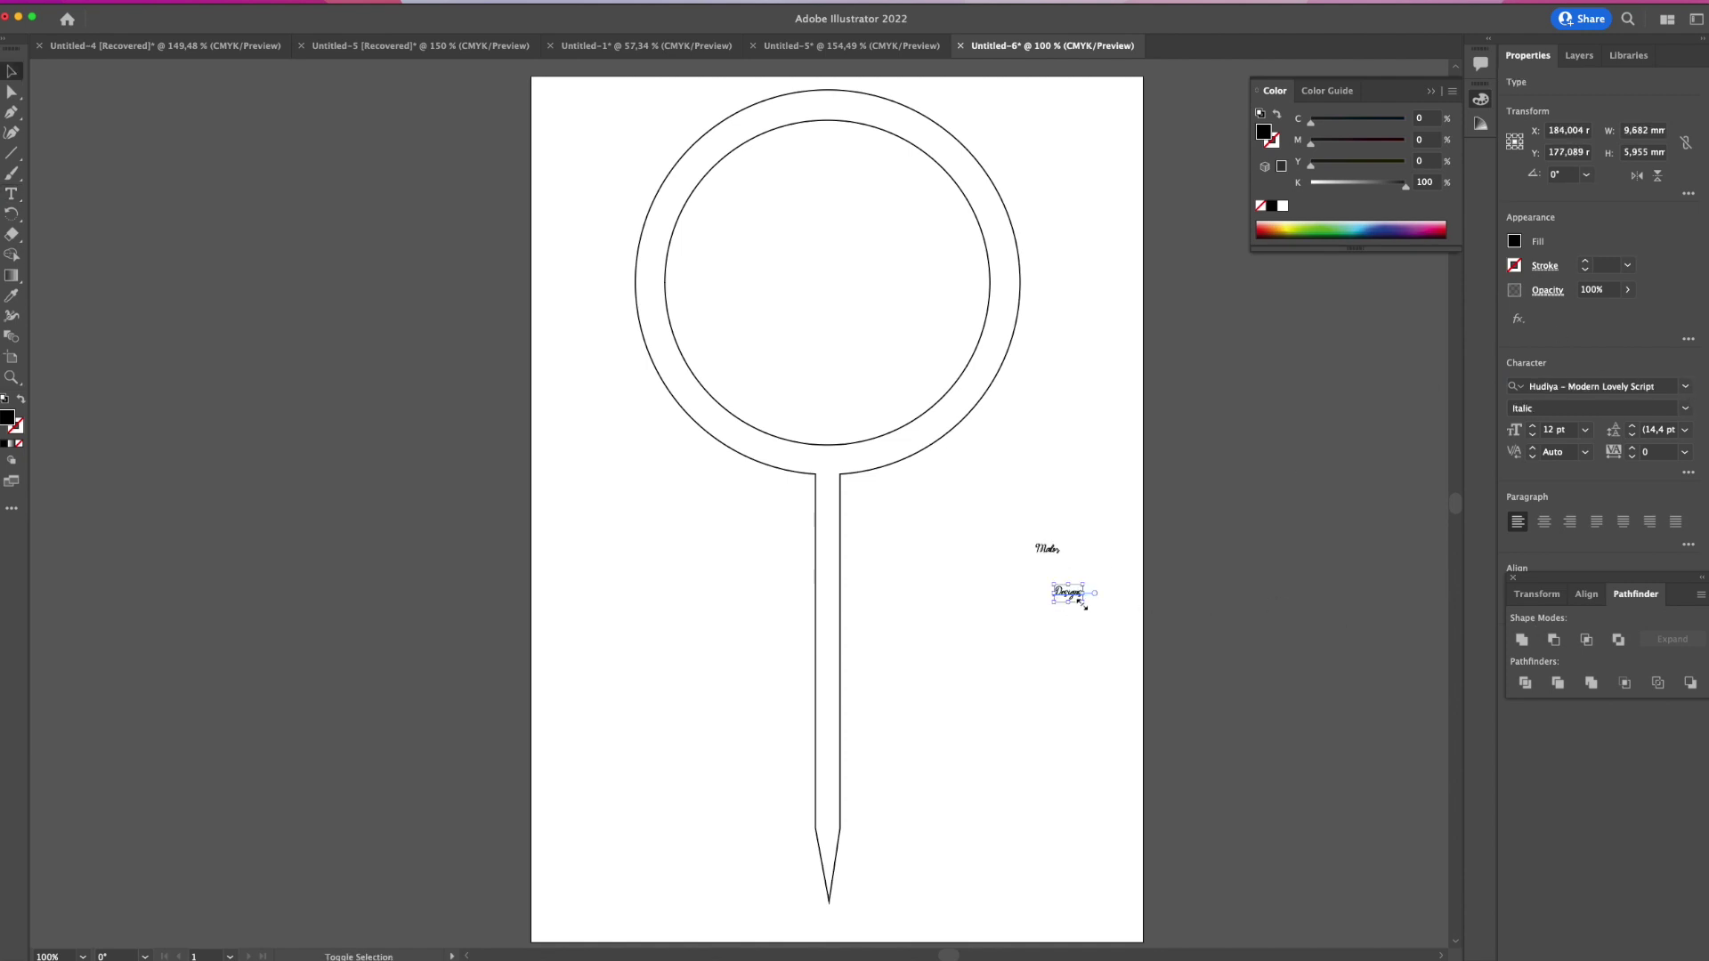
drag(1083, 604, 1358, 816)
drag(1306, 703, 1138, 701)
click(1049, 545)
click(1052, 553)
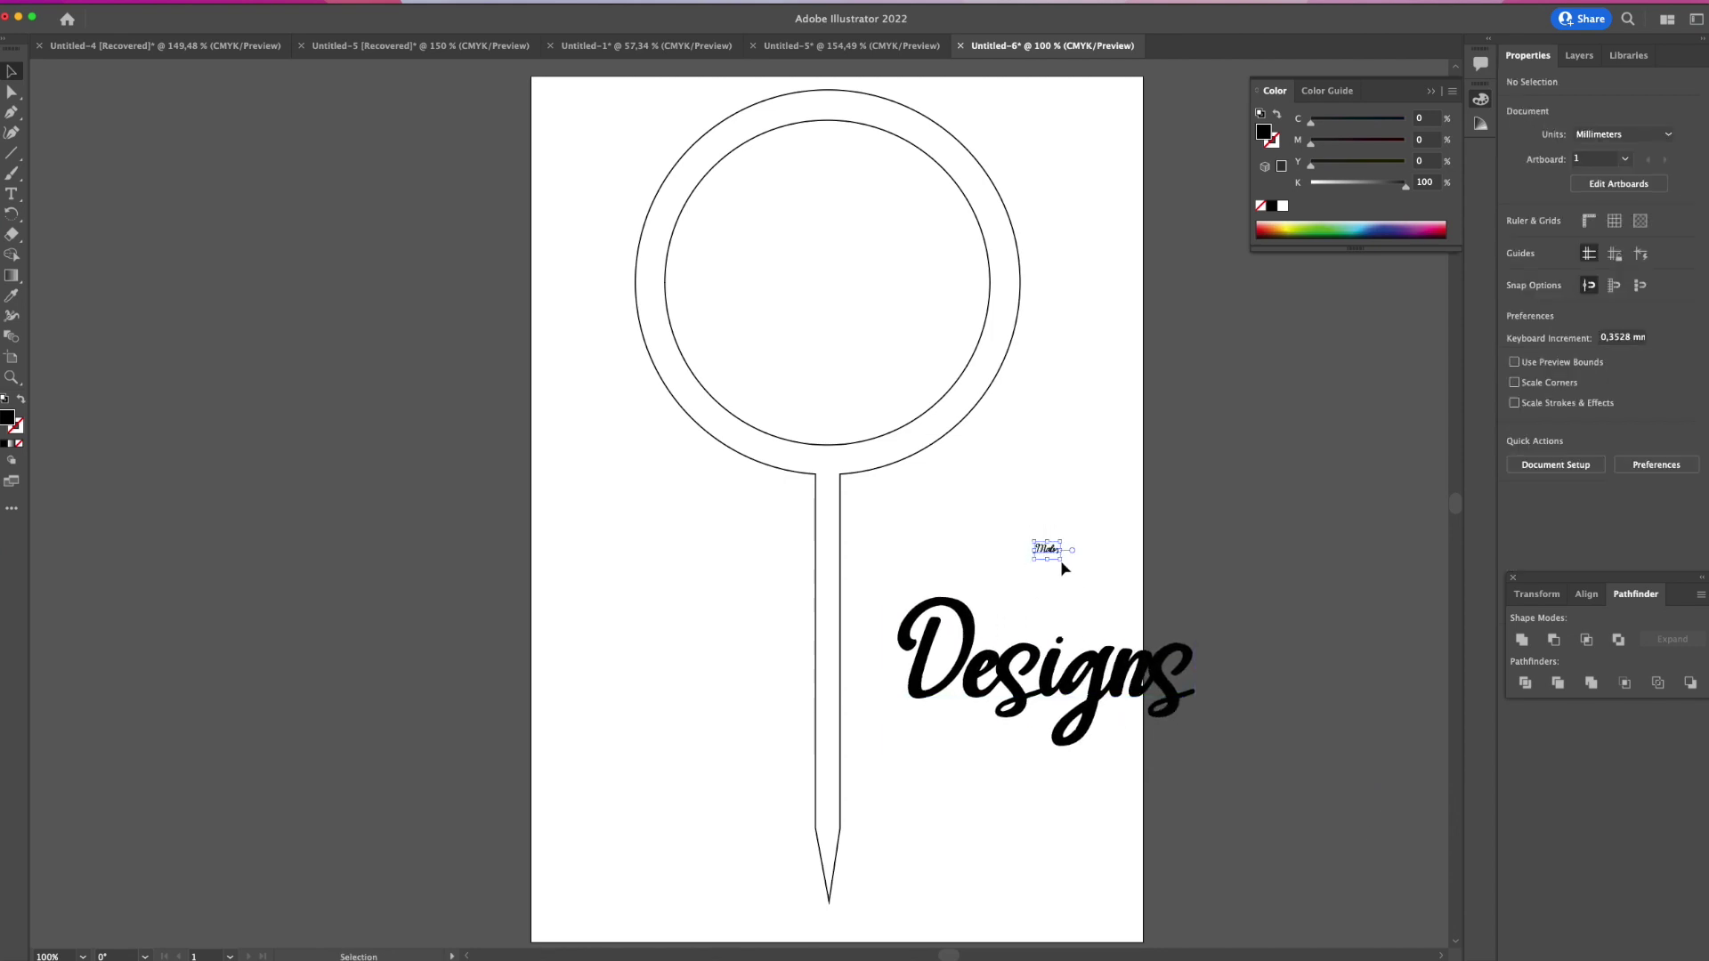
drag(1061, 559, 1370, 768)
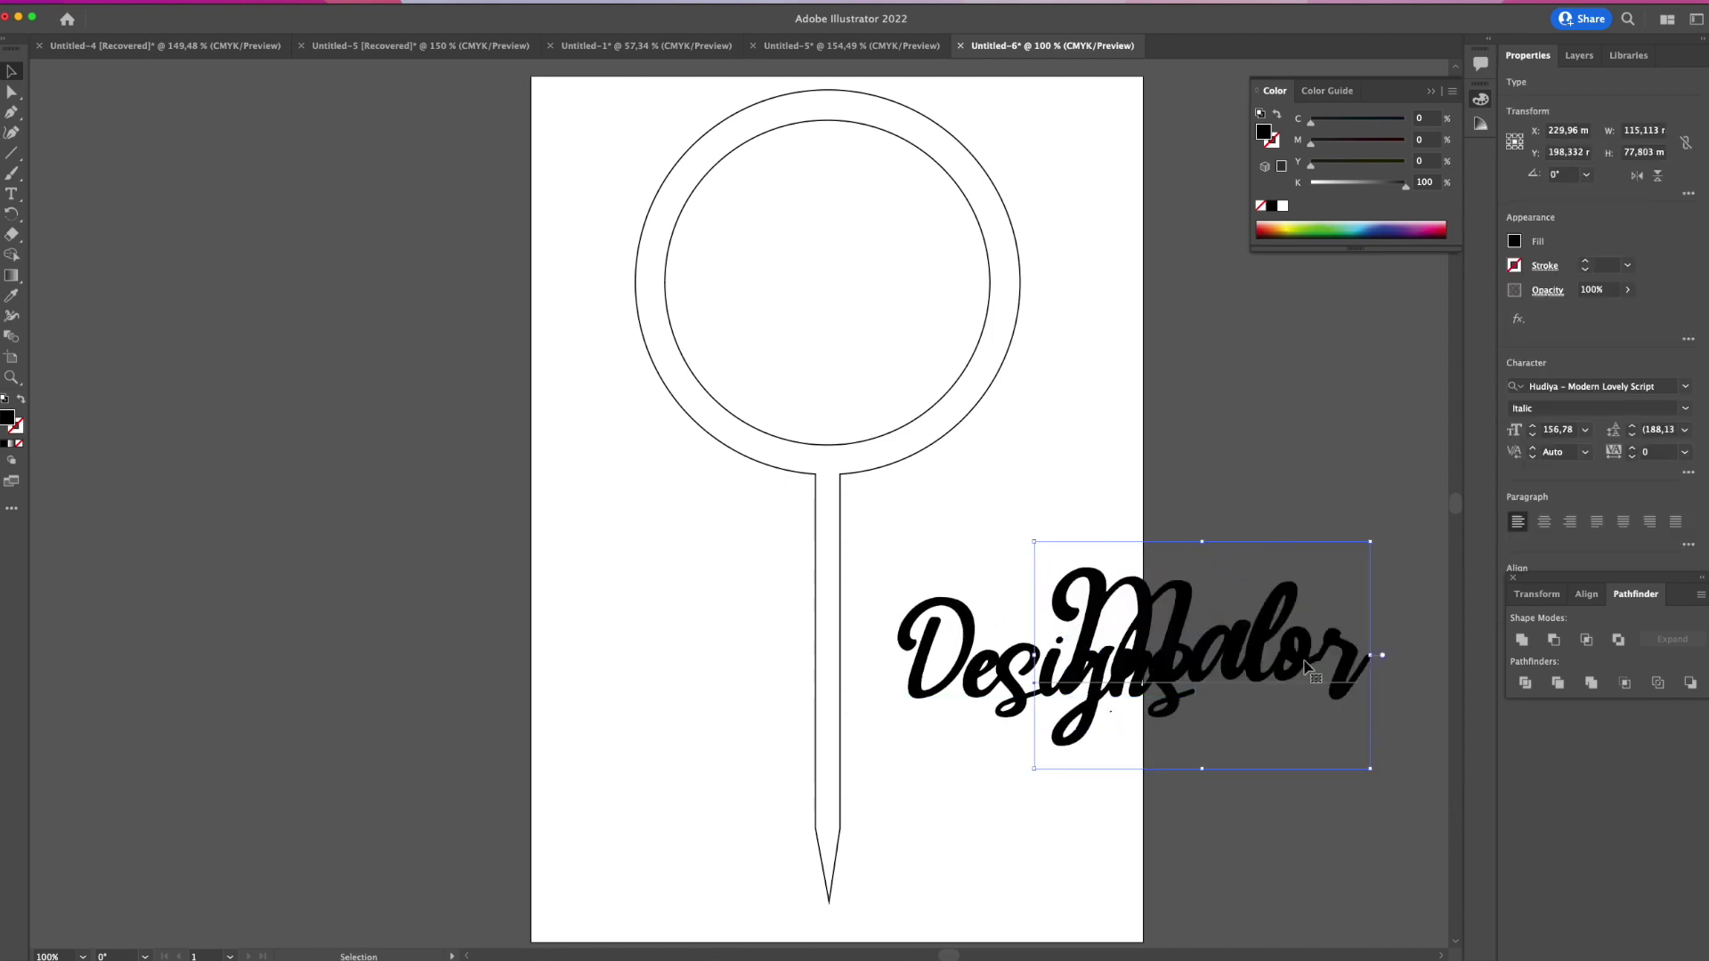
drag(1307, 667, 1248, 538)
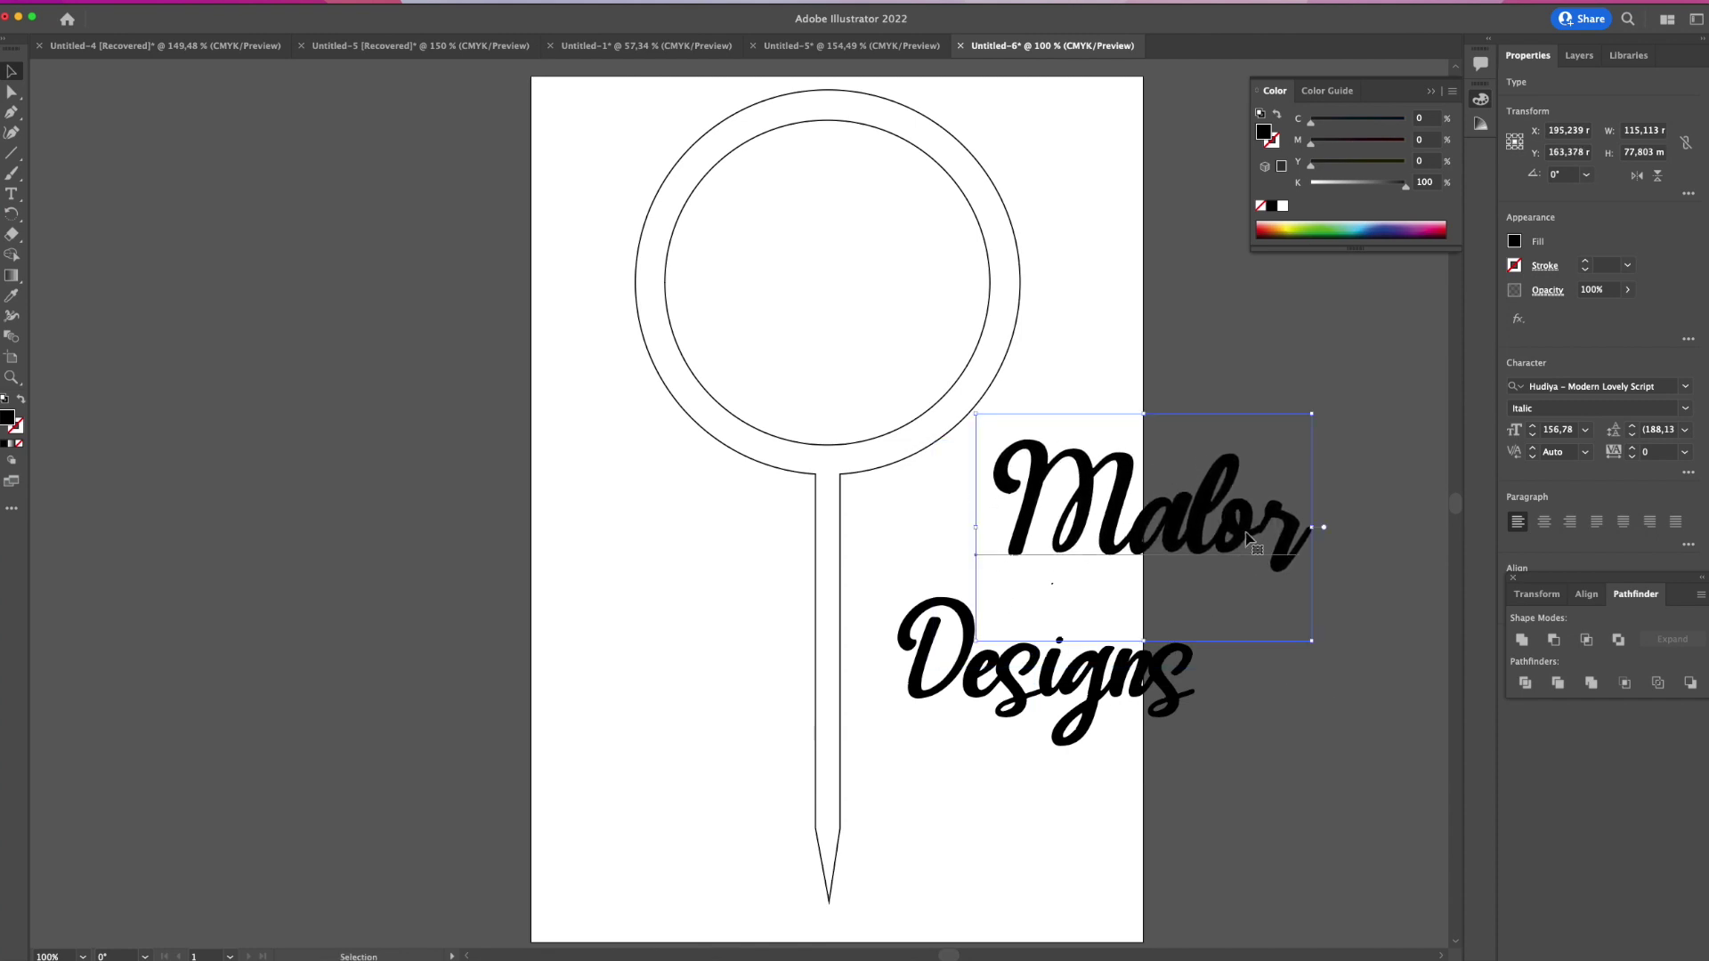
Convert Malor and Designs to outlines and unite the Malor letters into one shape.
click(1052, 586)
click(1135, 532)
right_click(1135, 527)
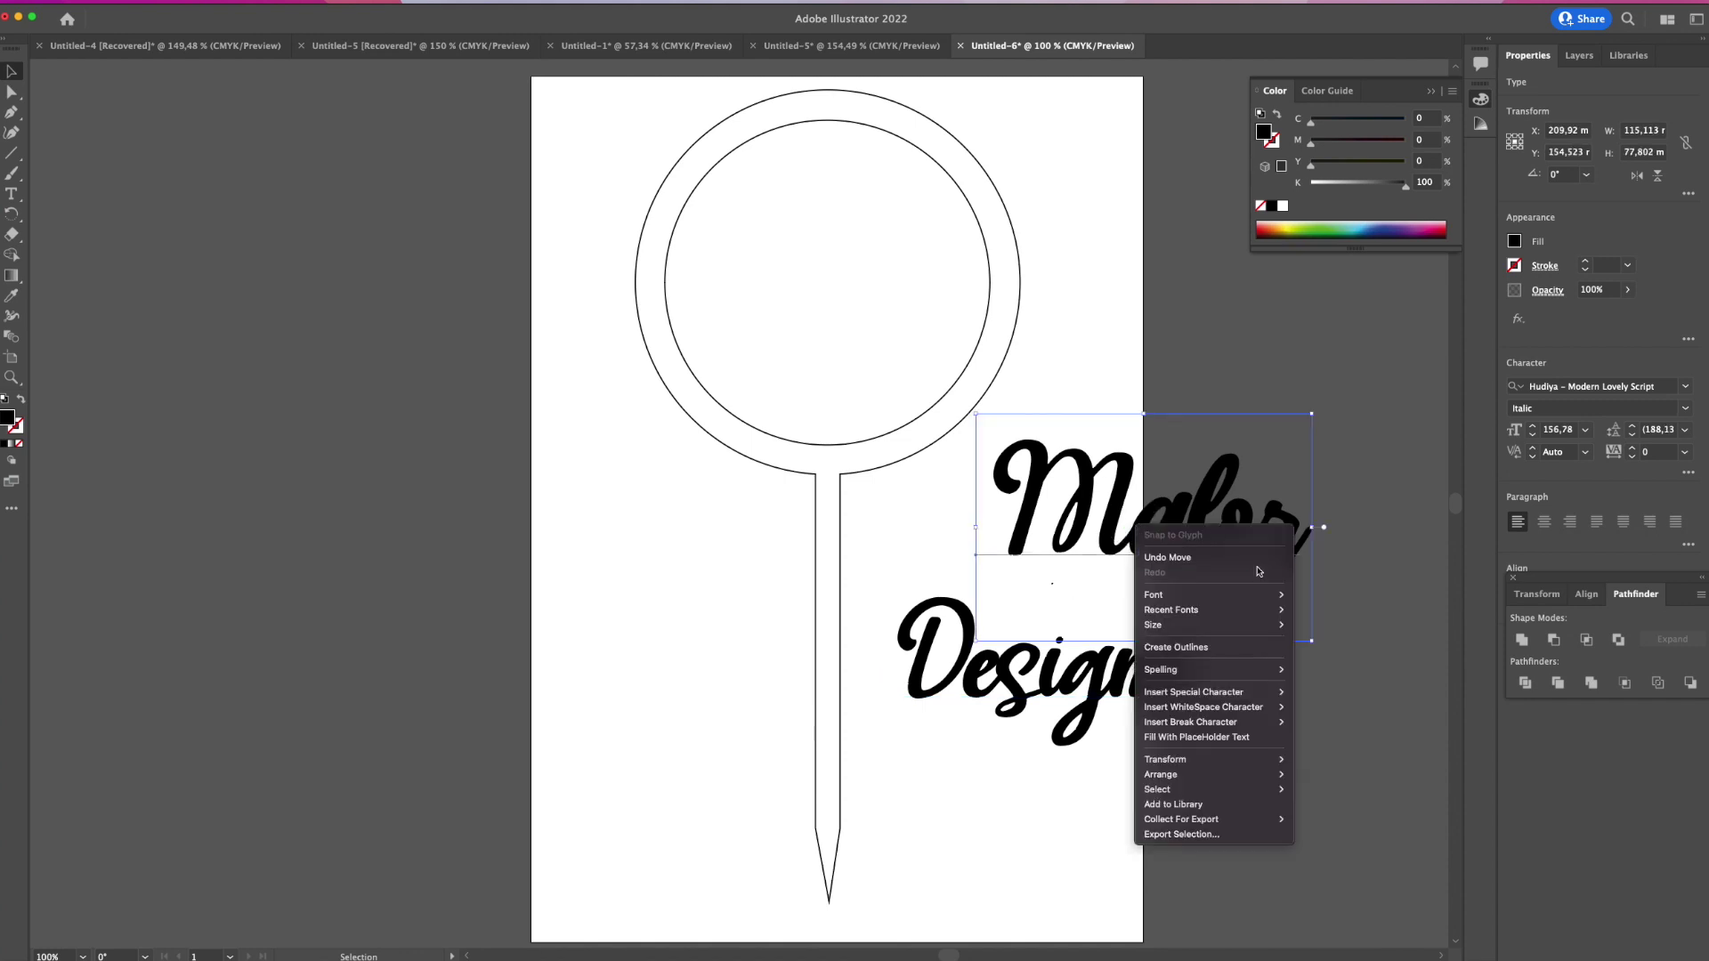
click(1229, 657)
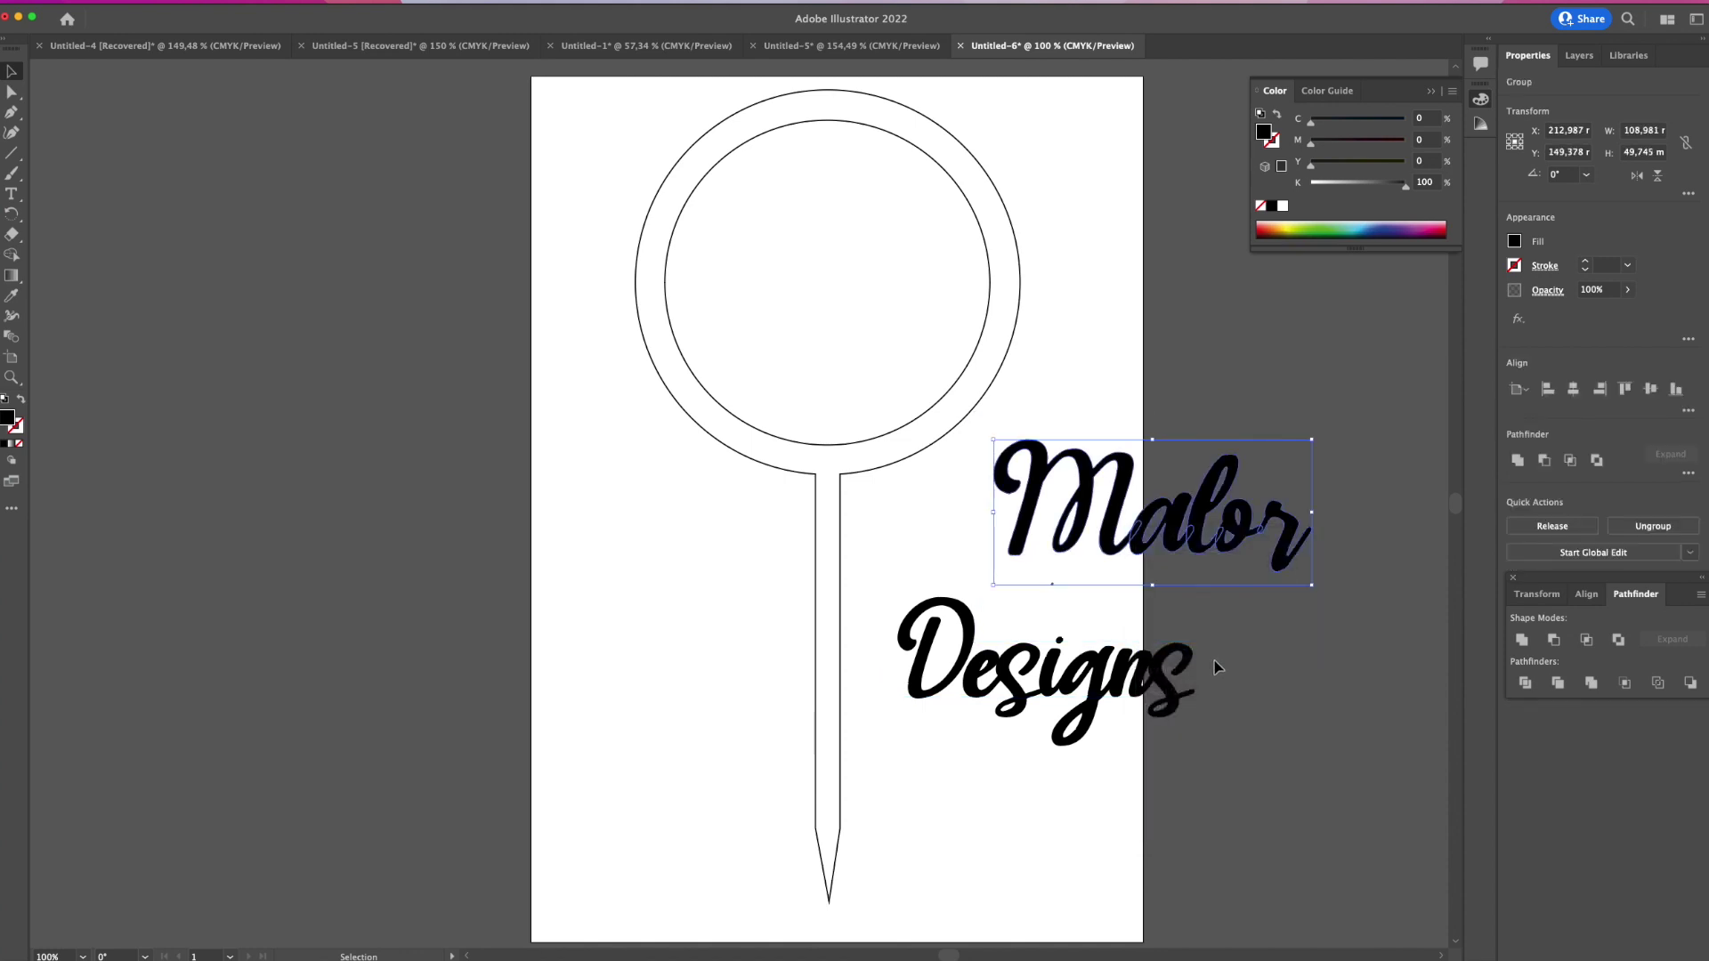
click(1164, 681)
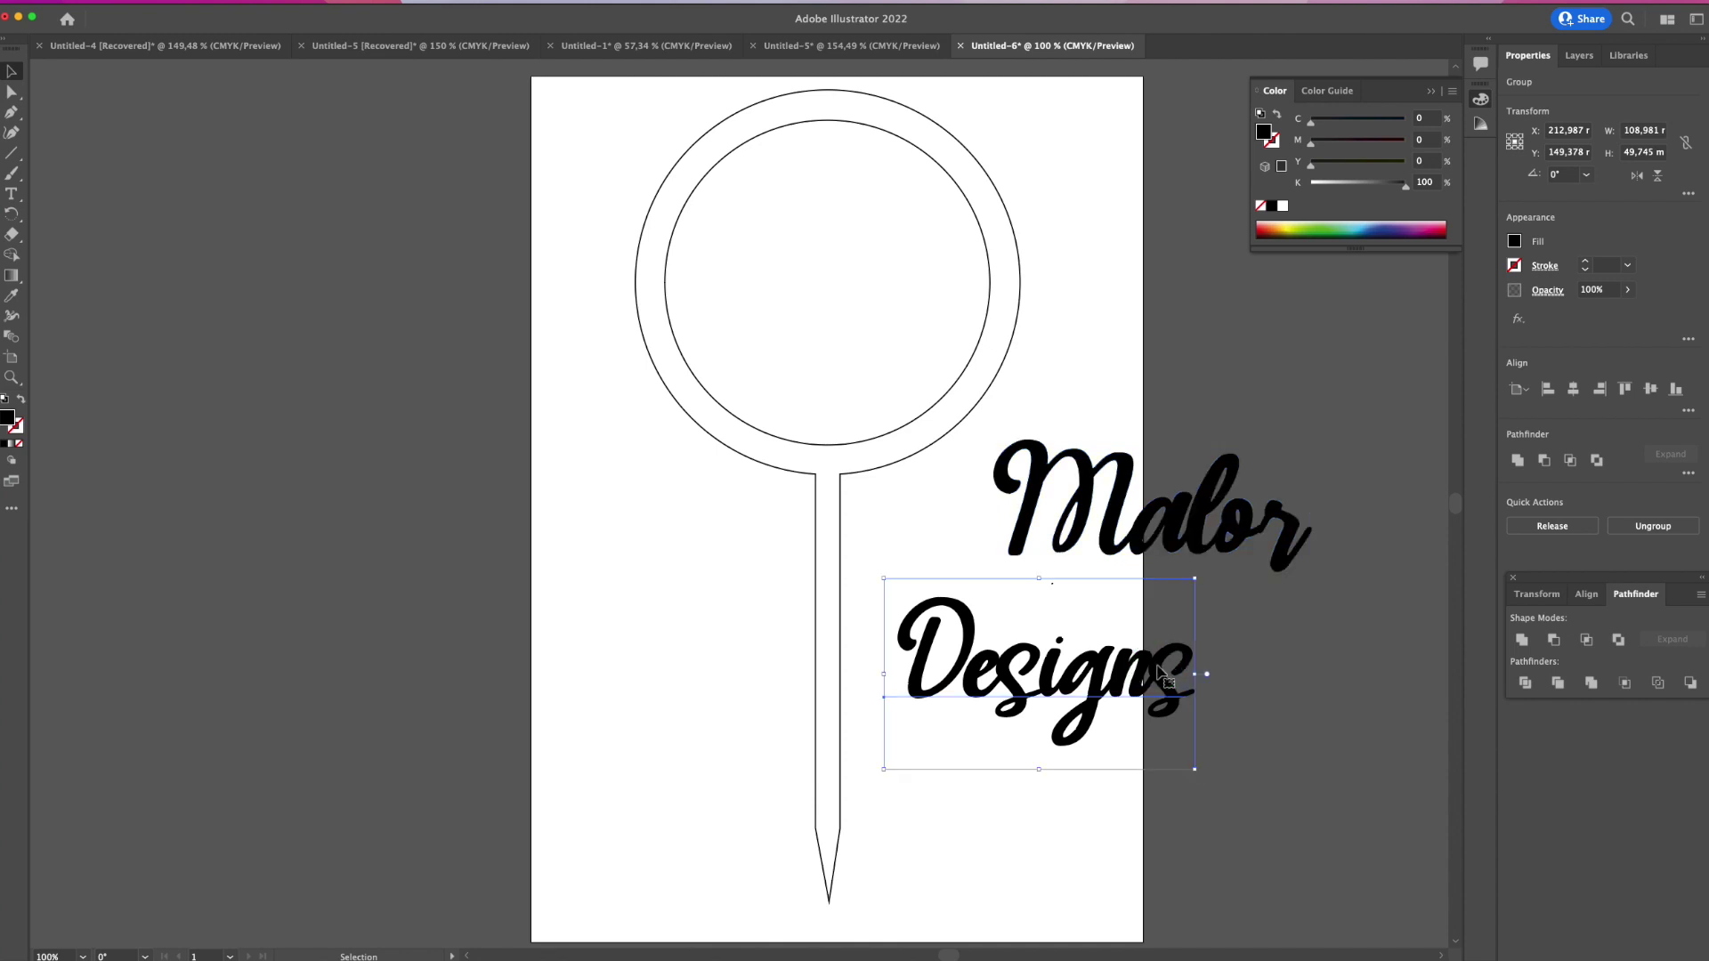
right_click(1168, 684)
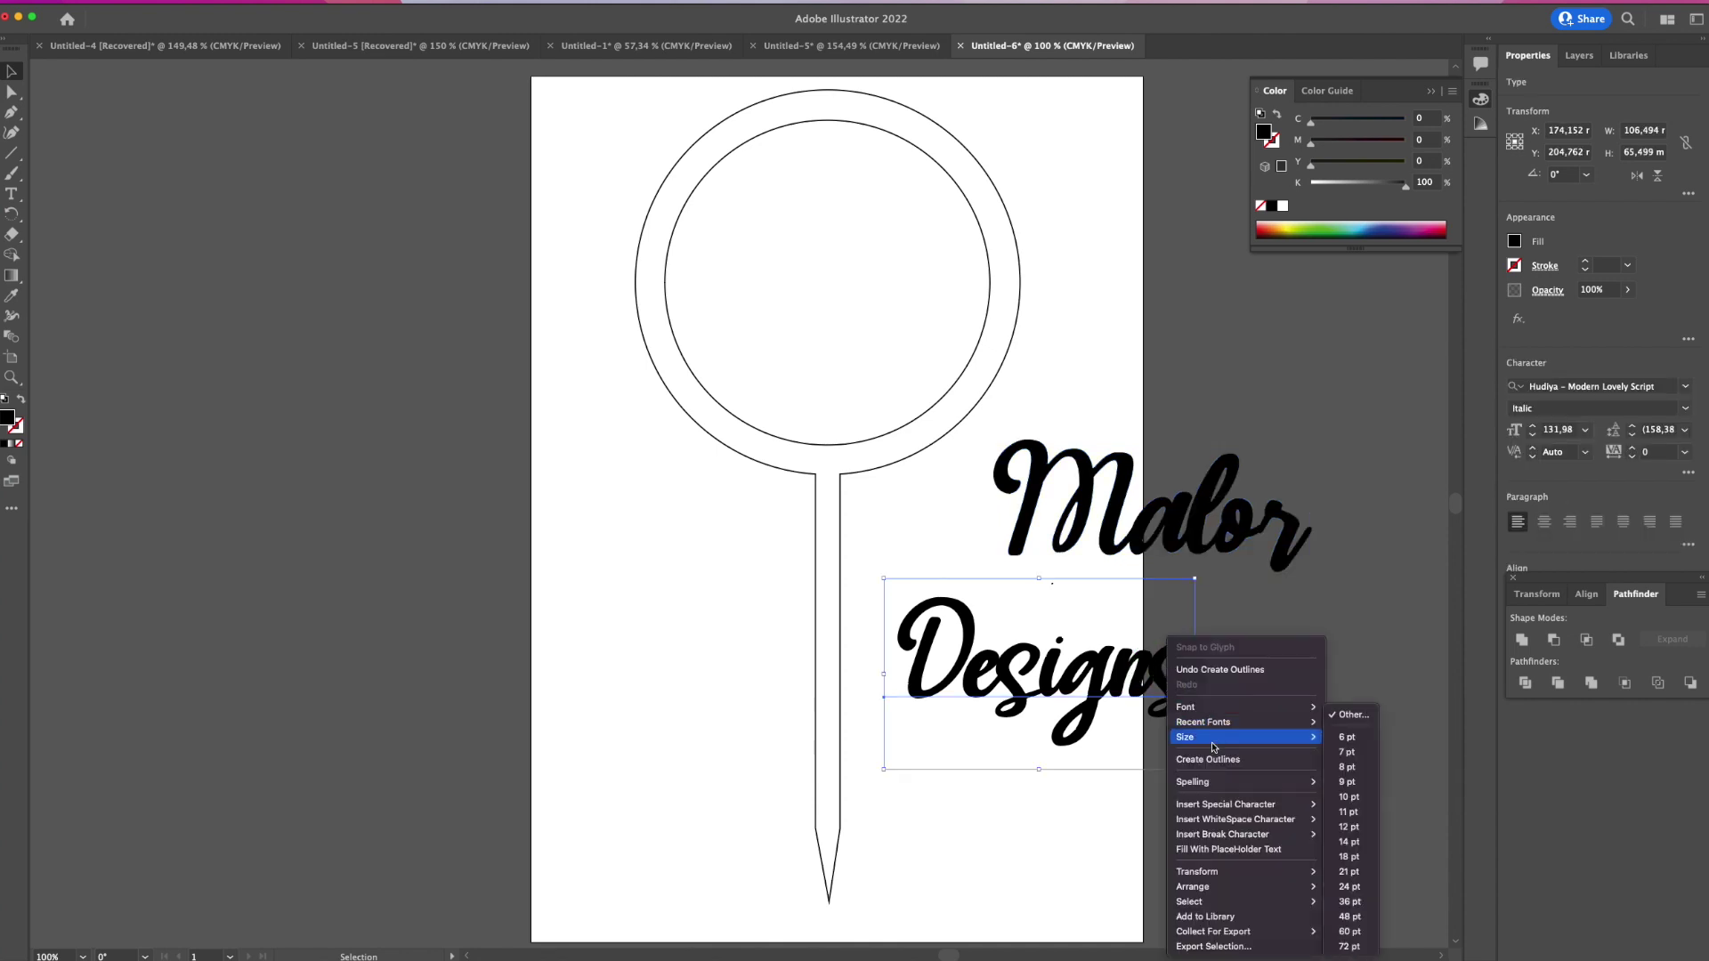
click(1206, 519)
click(1206, 521)
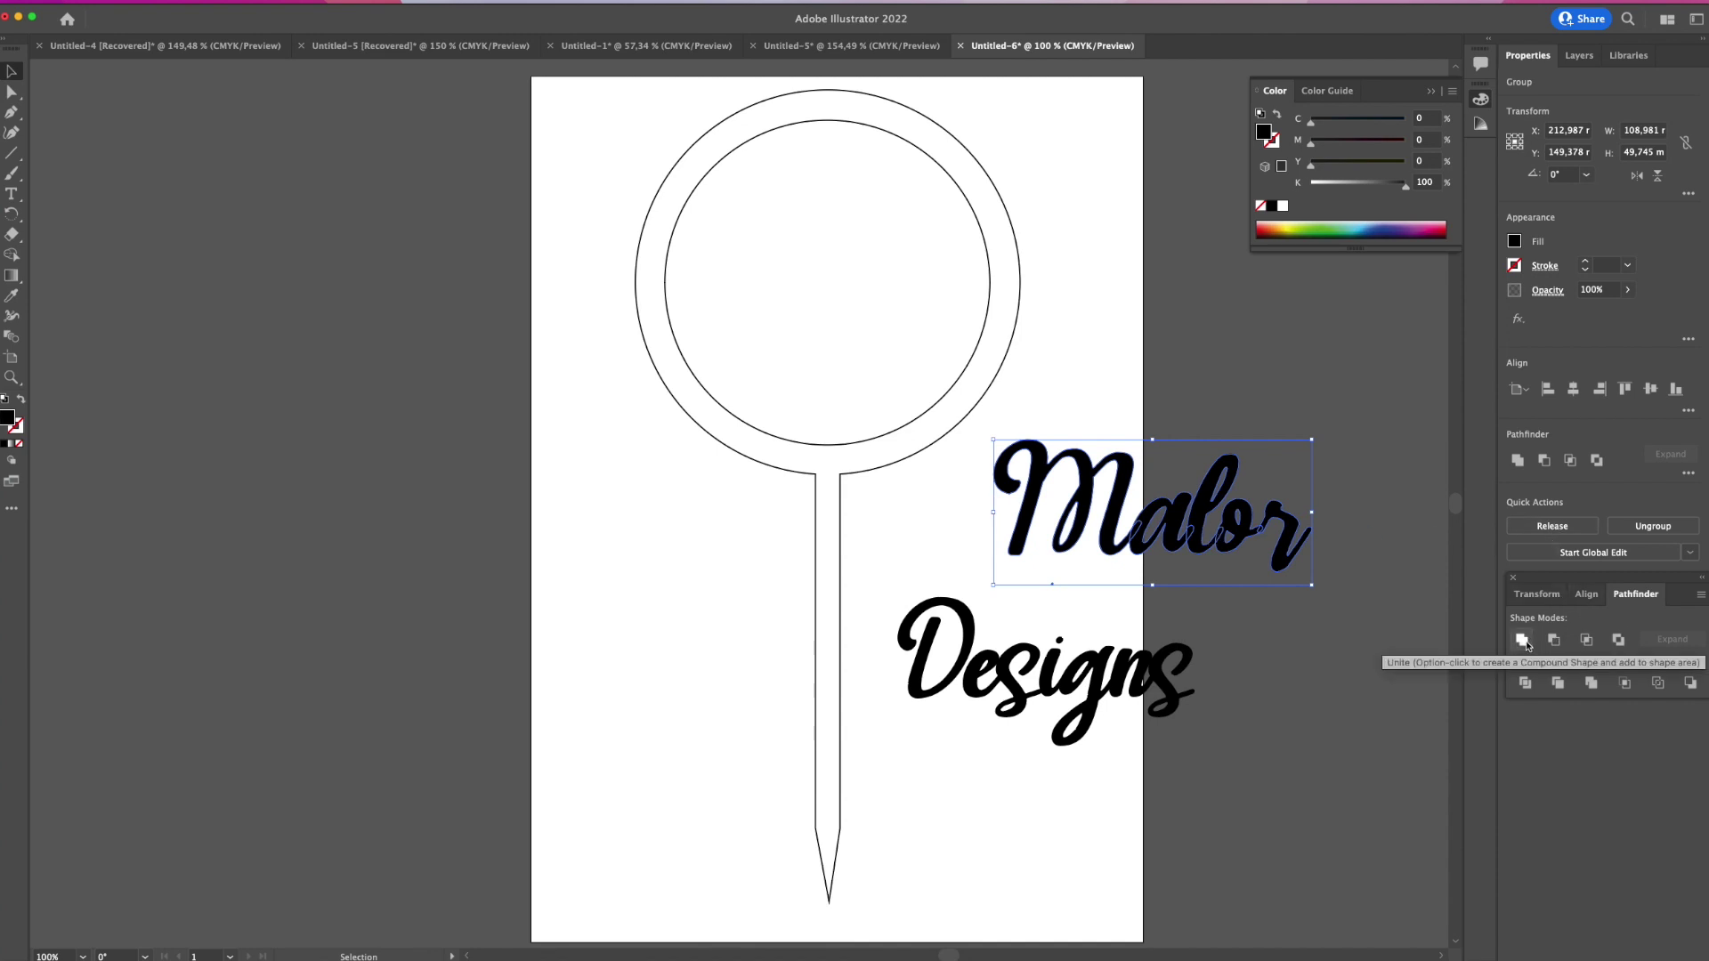
click(1523, 643)
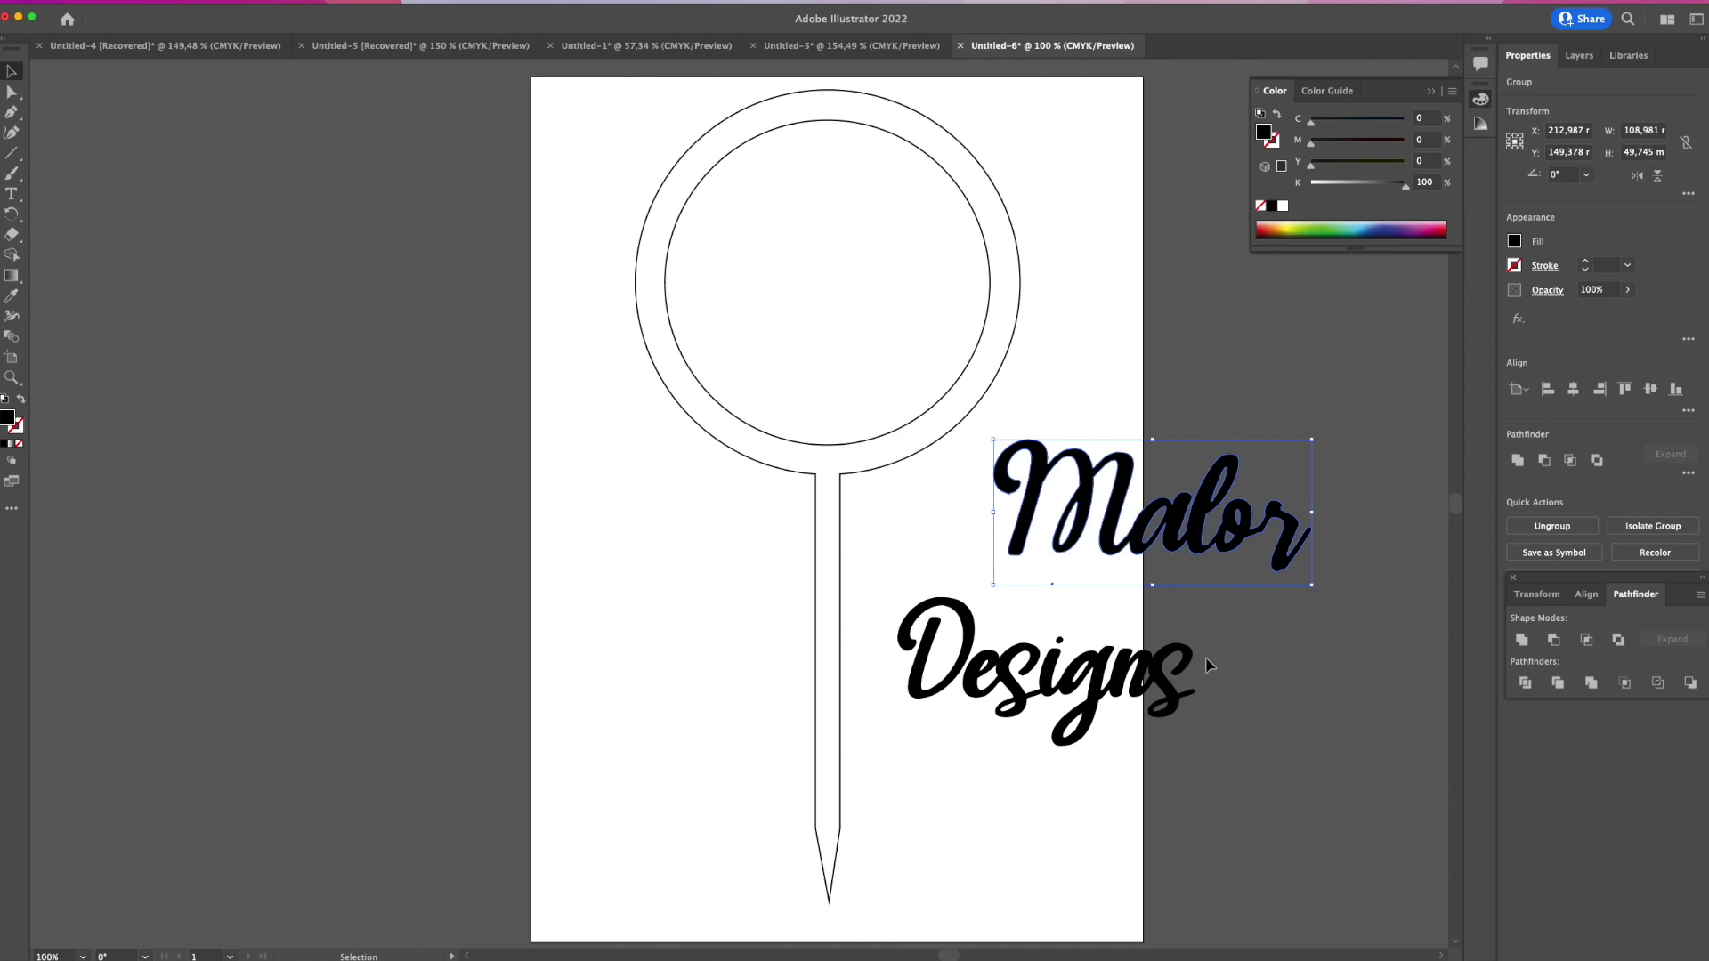
Shift Designs right and delete the stray dot inside the Malor lettering.
click(1177, 697)
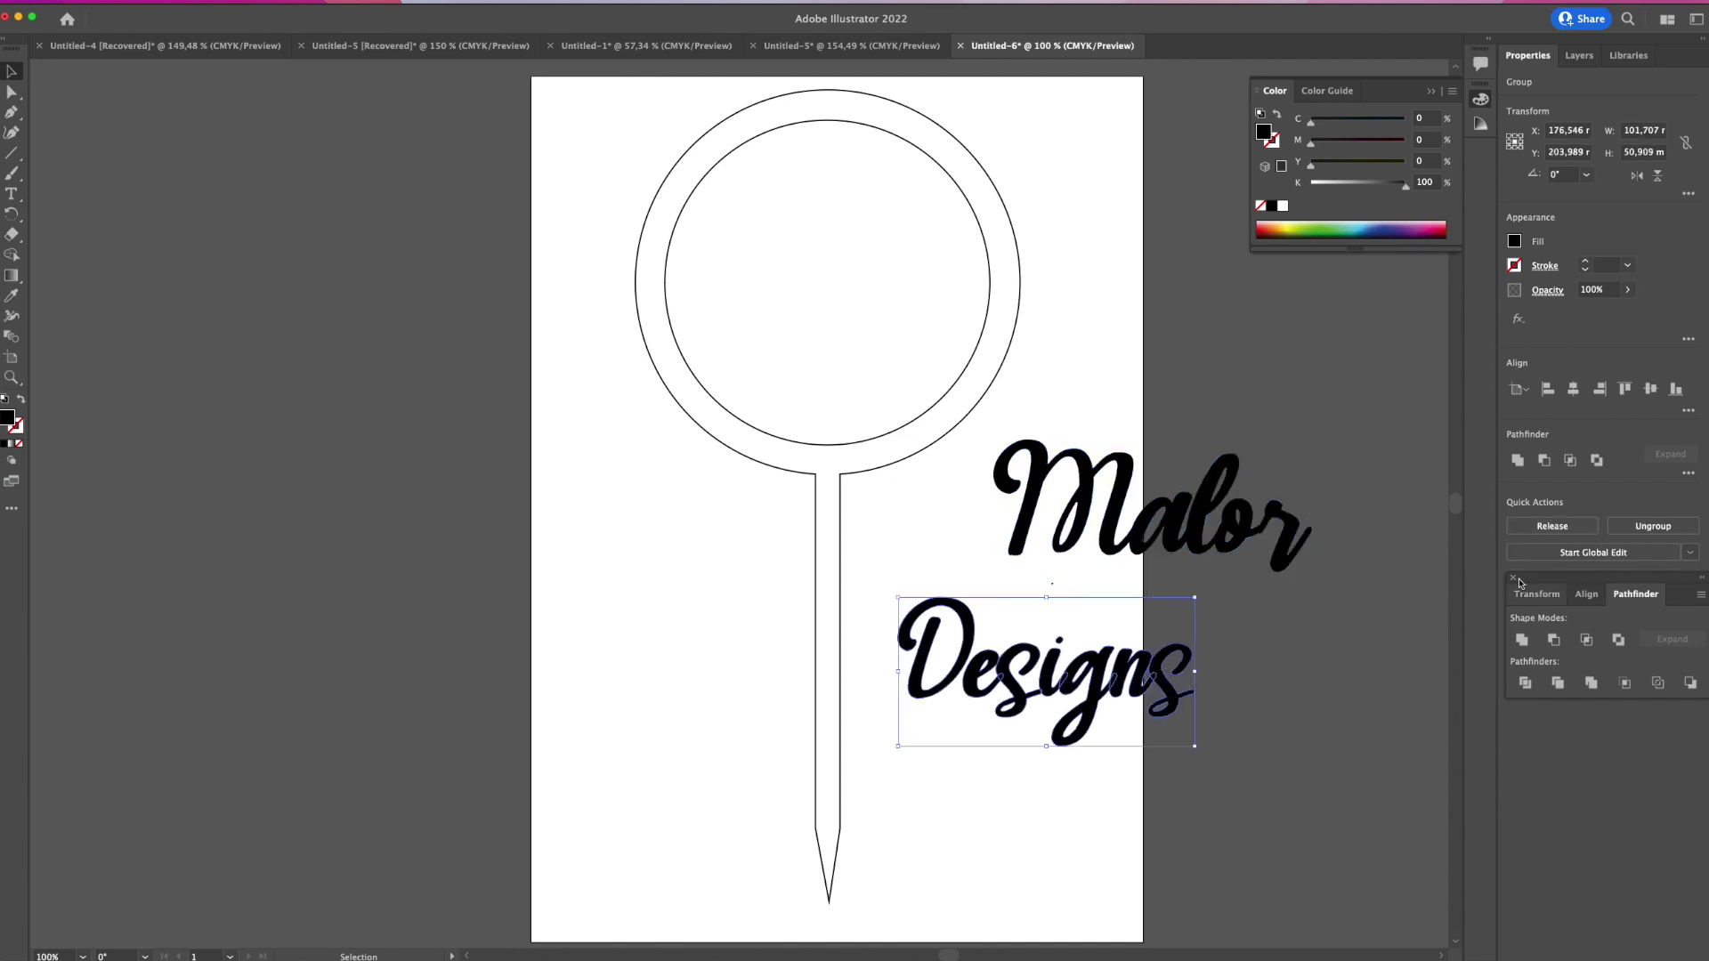
drag(1041, 685, 1143, 676)
double_click(1157, 508)
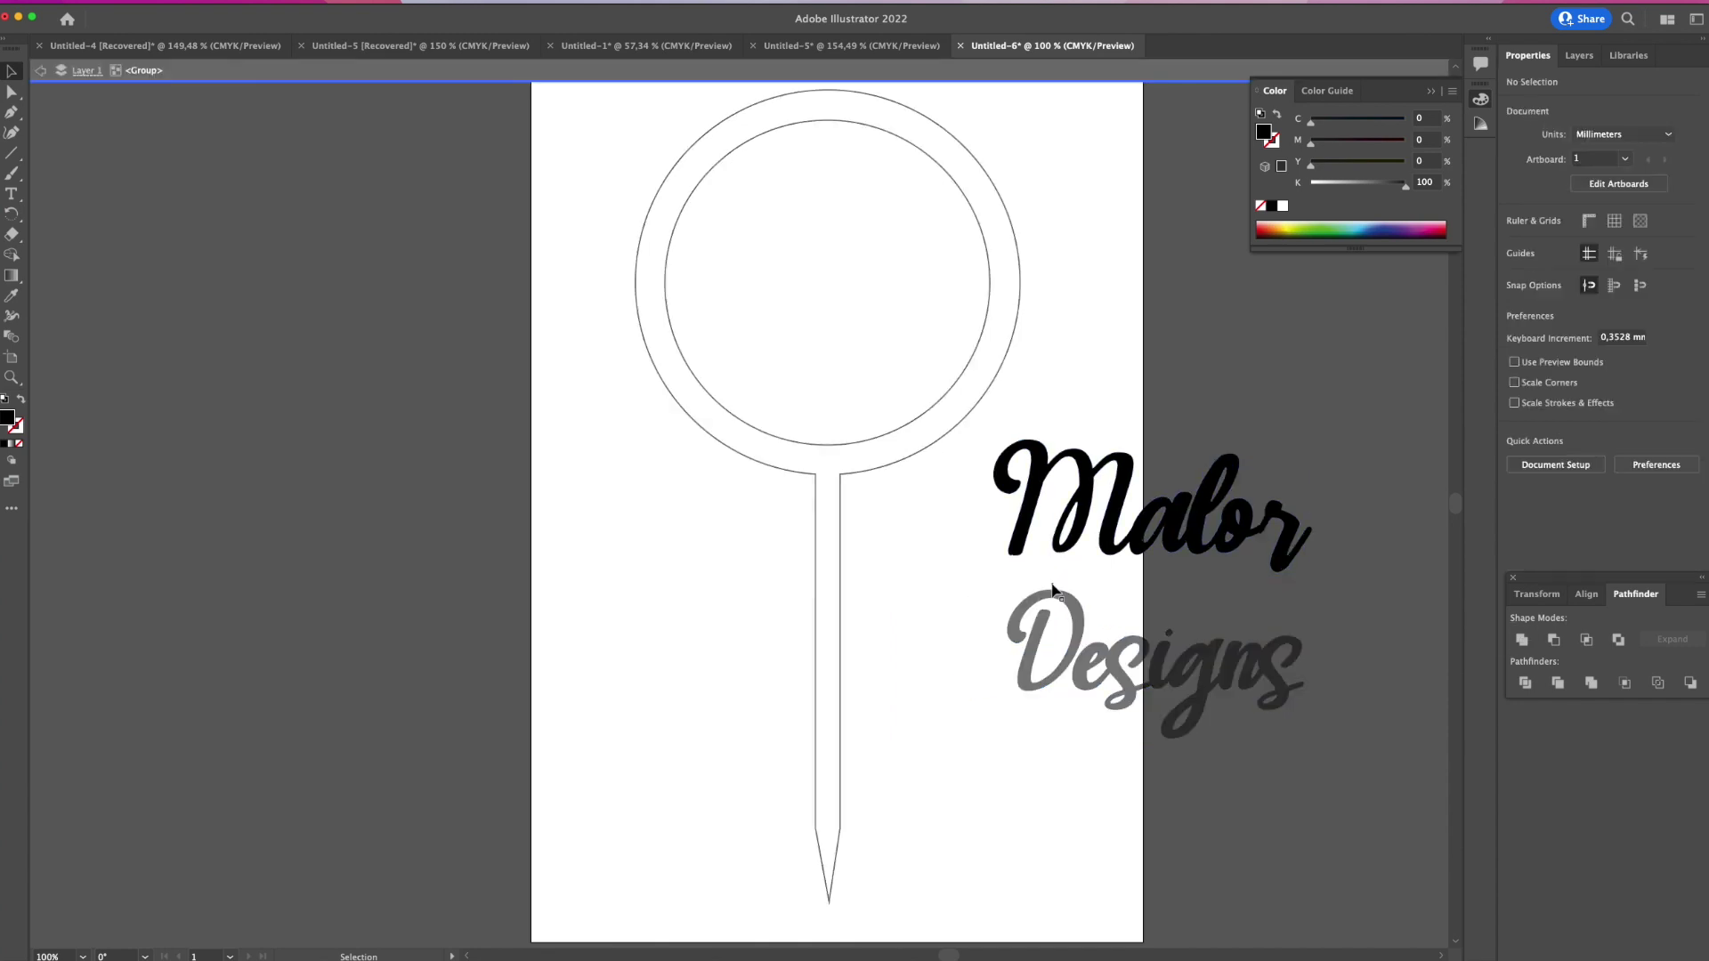
key(z)
click(1052, 585)
key(v)
click(1054, 585)
key(Delete)
key(ctrl+0)
Tuck Designs up under Malor and unite both words into one shape.
double_click(1018, 649)
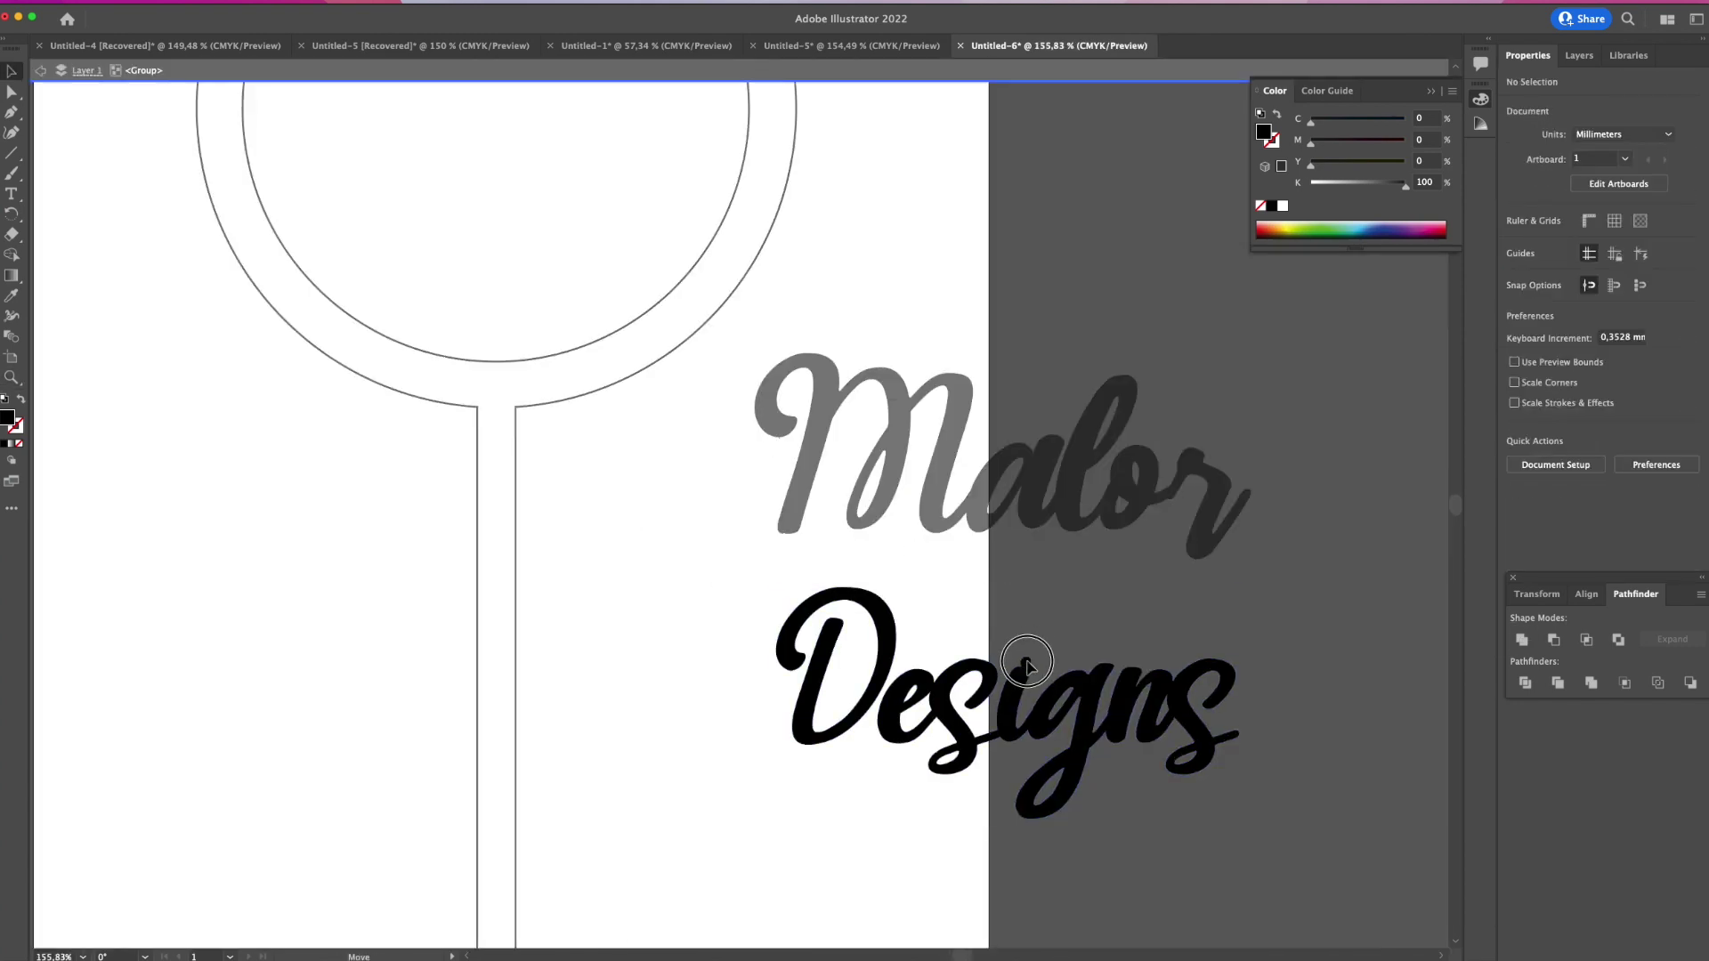
double_click(875, 681)
key(Escape)
drag(1179, 687, 1149, 581)
drag(868, 684, 726, 707)
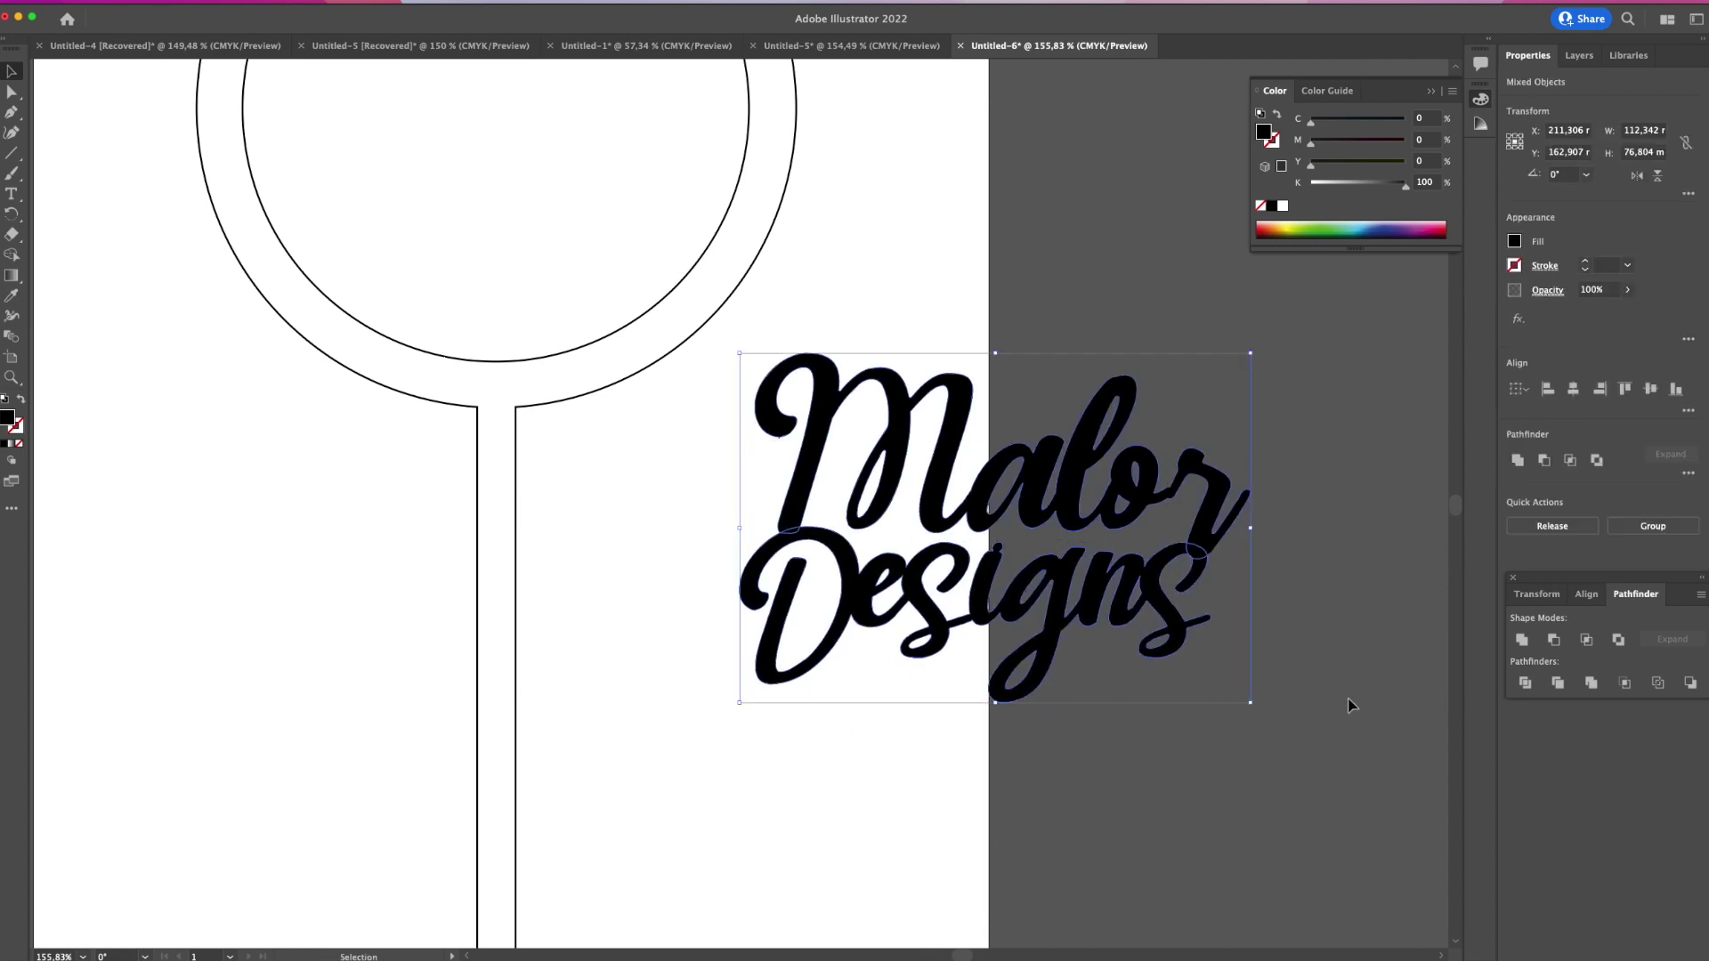
click(1522, 640)
Move the united lettering over the double-ring circle.
click(1280, 752)
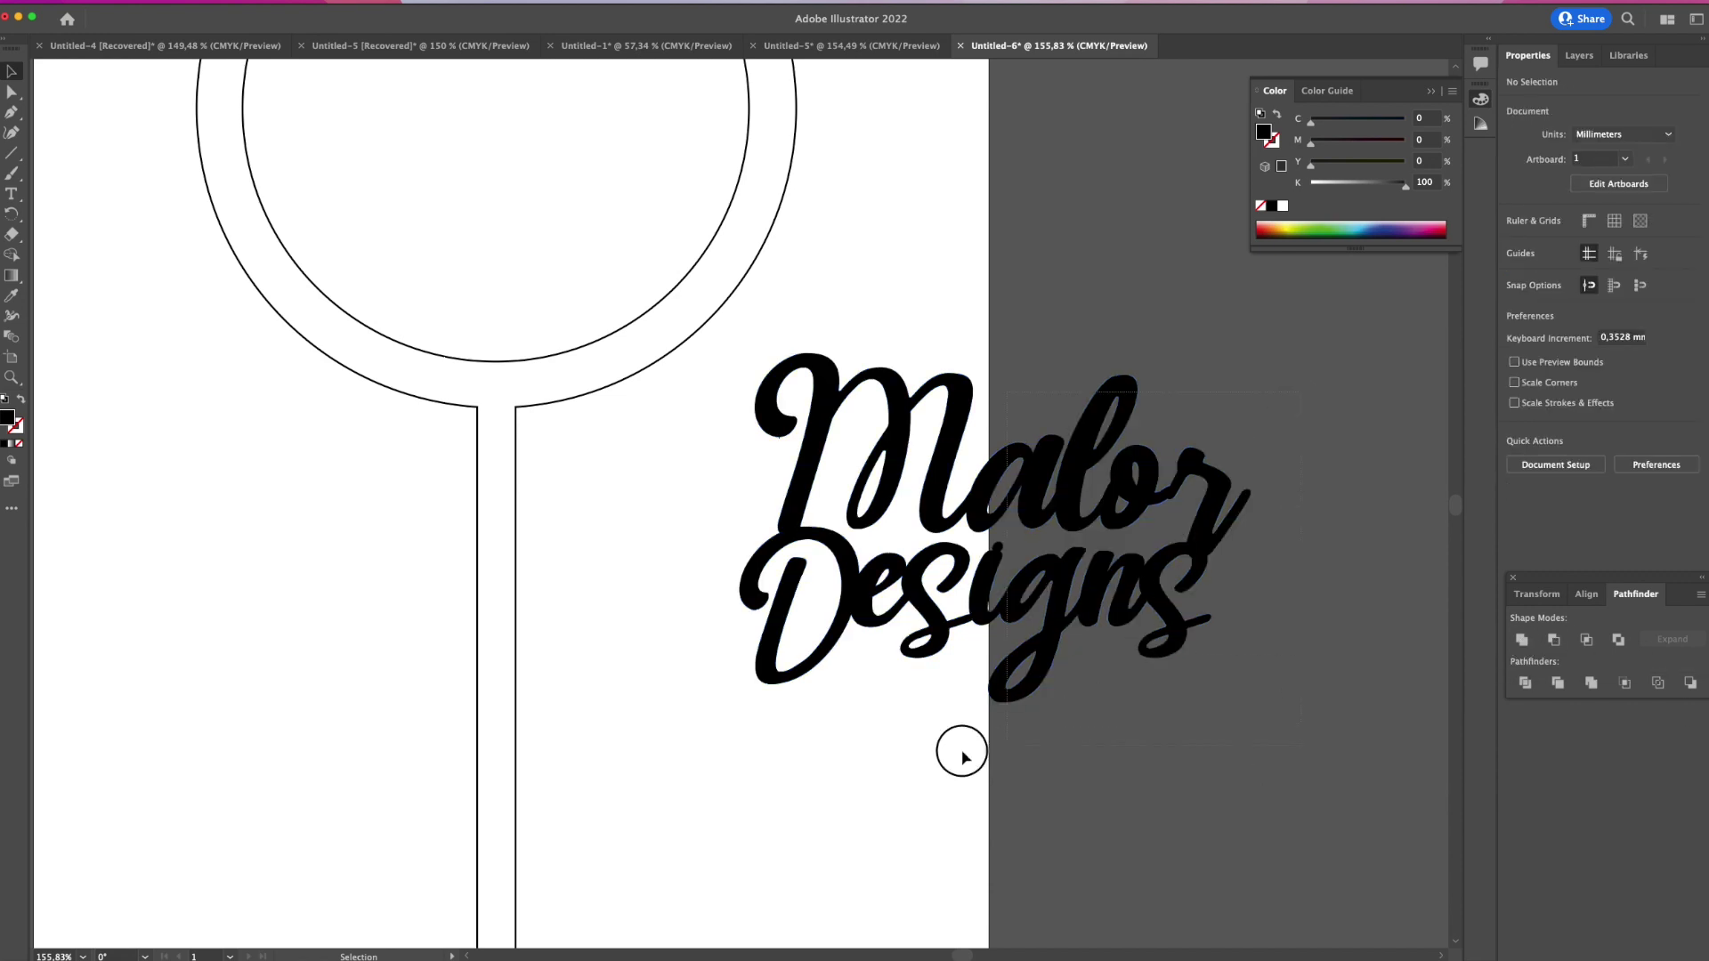
drag(961, 751, 1047, 730)
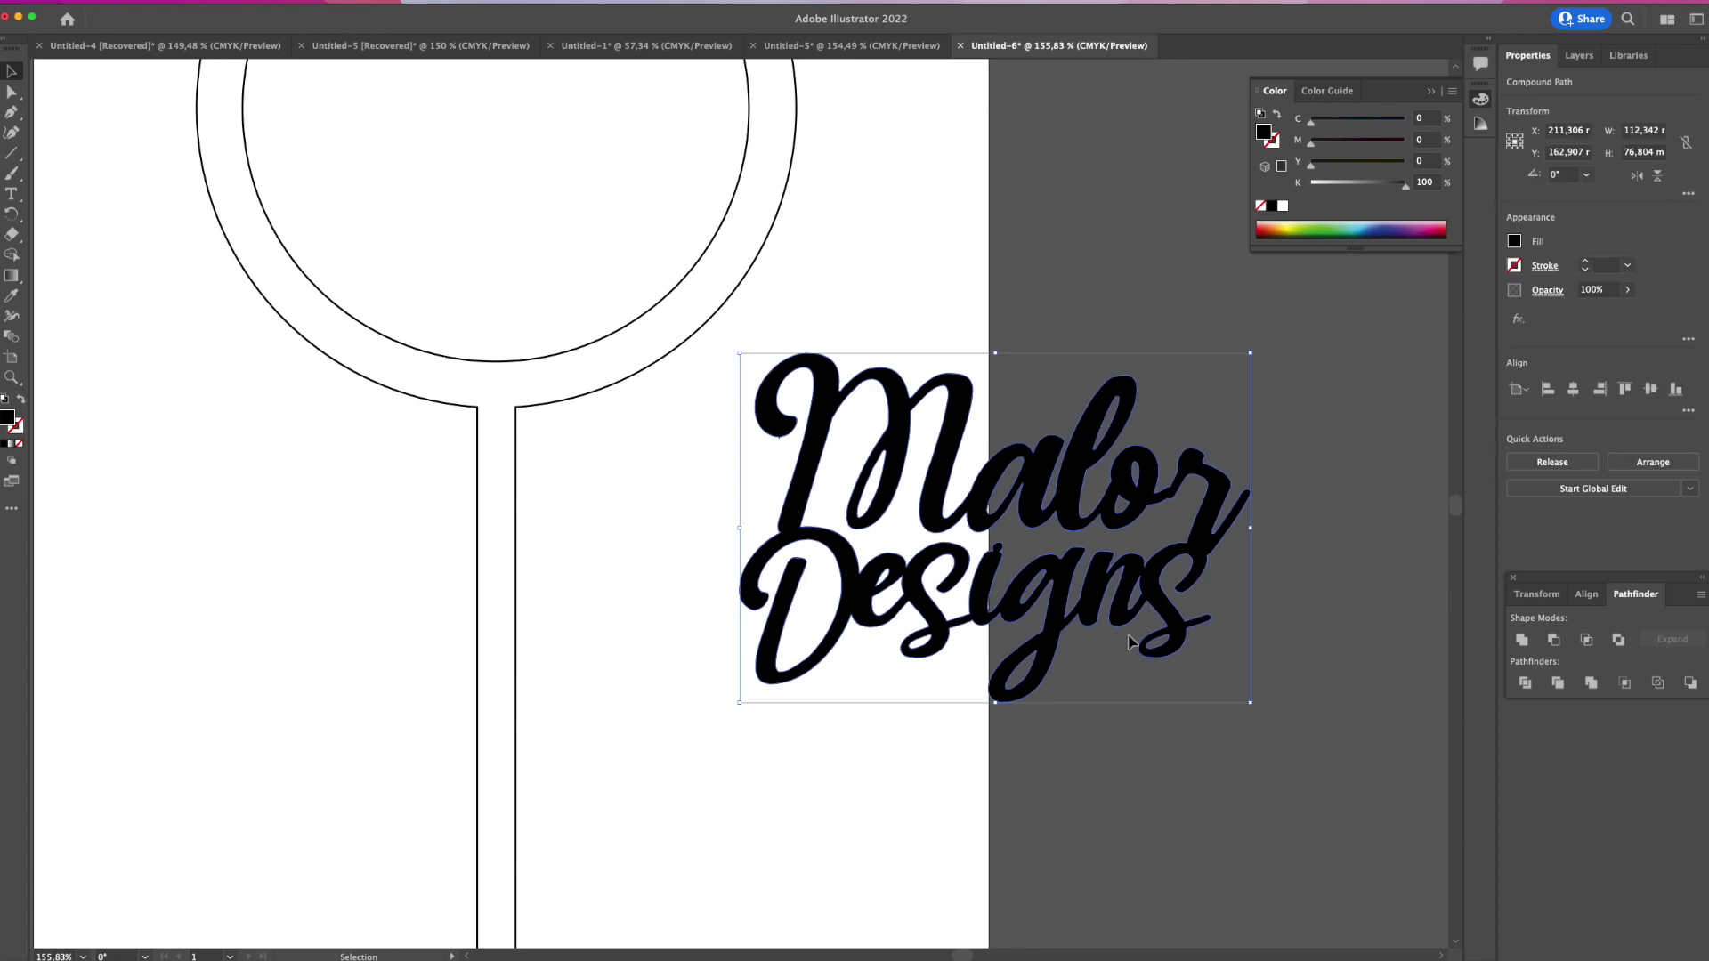
drag(1135, 619, 718, 293)
Centre the lettering inside the inner ring and isolate its compound path for editing.
scroll(809, 538, up, 5)
scroll(809, 538, left, 5)
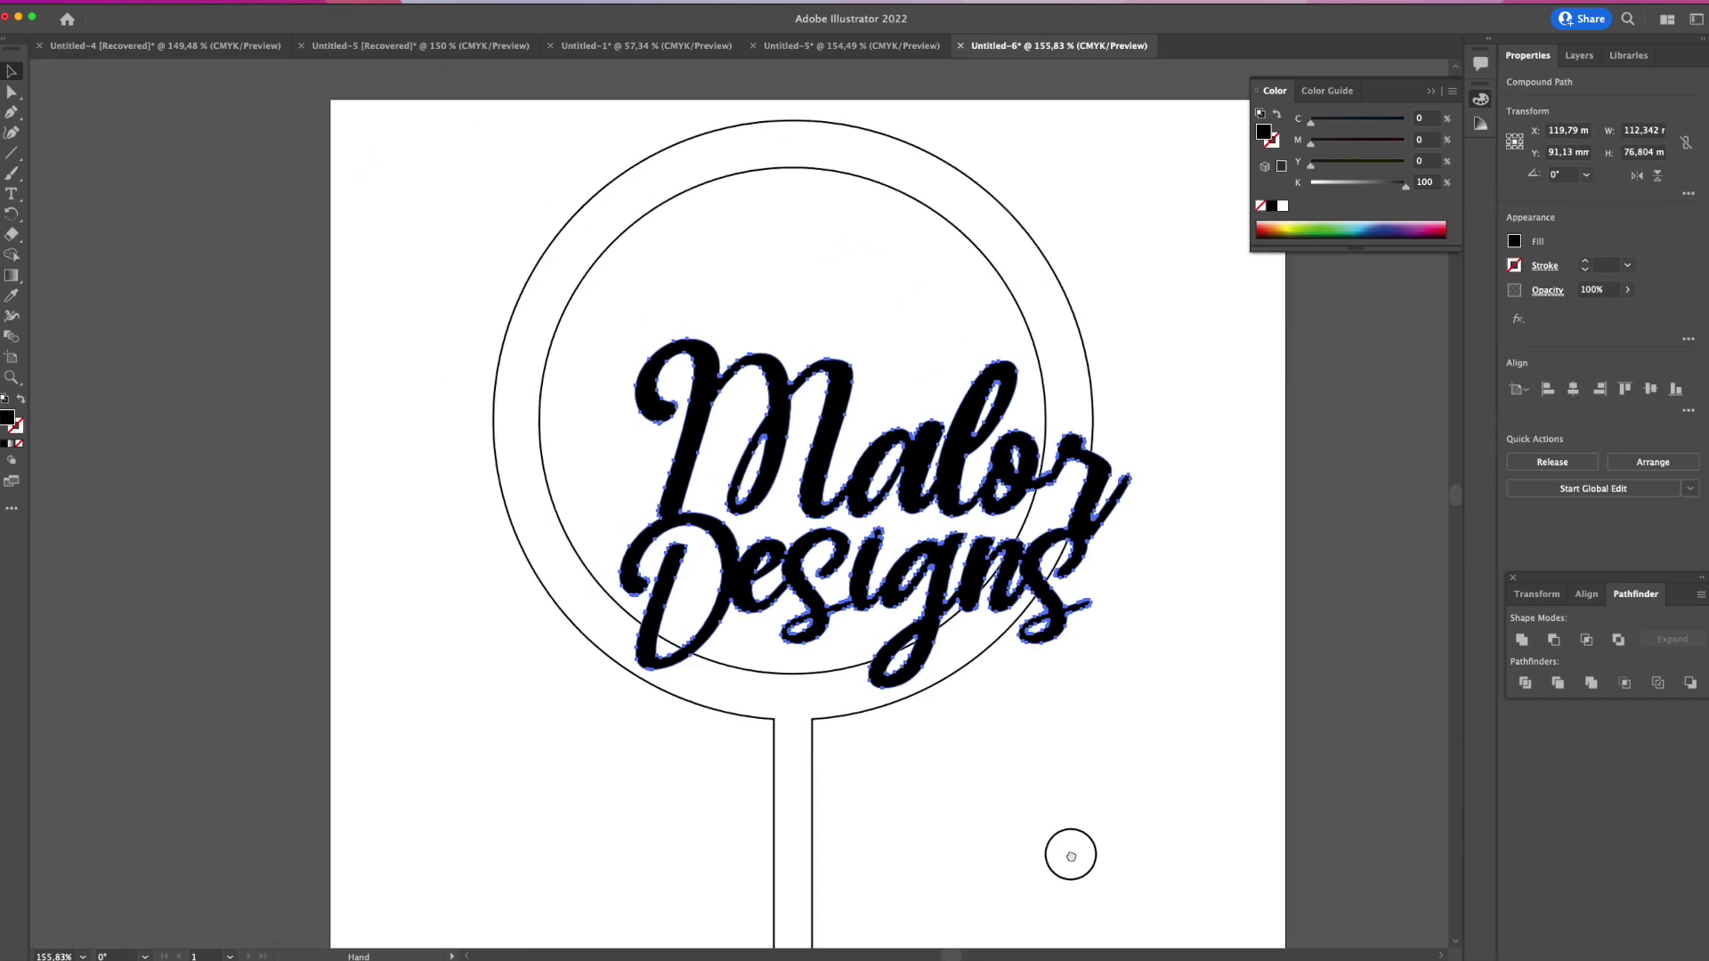
drag(1011, 489, 946, 398)
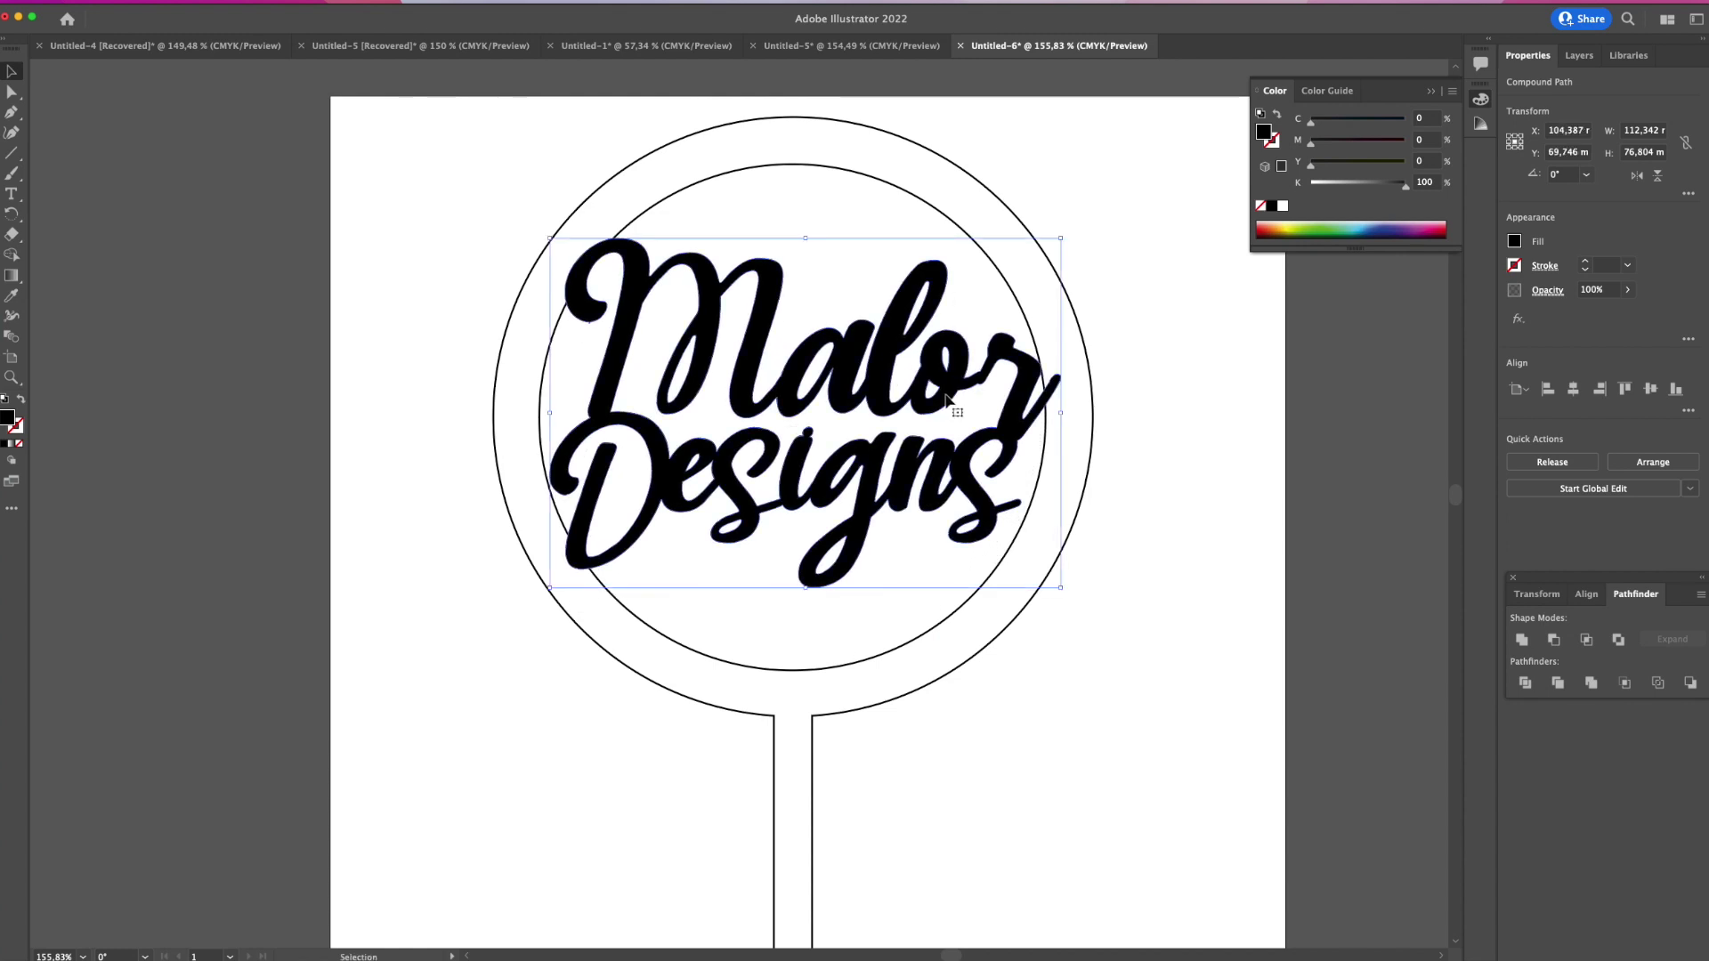
click(1168, 438)
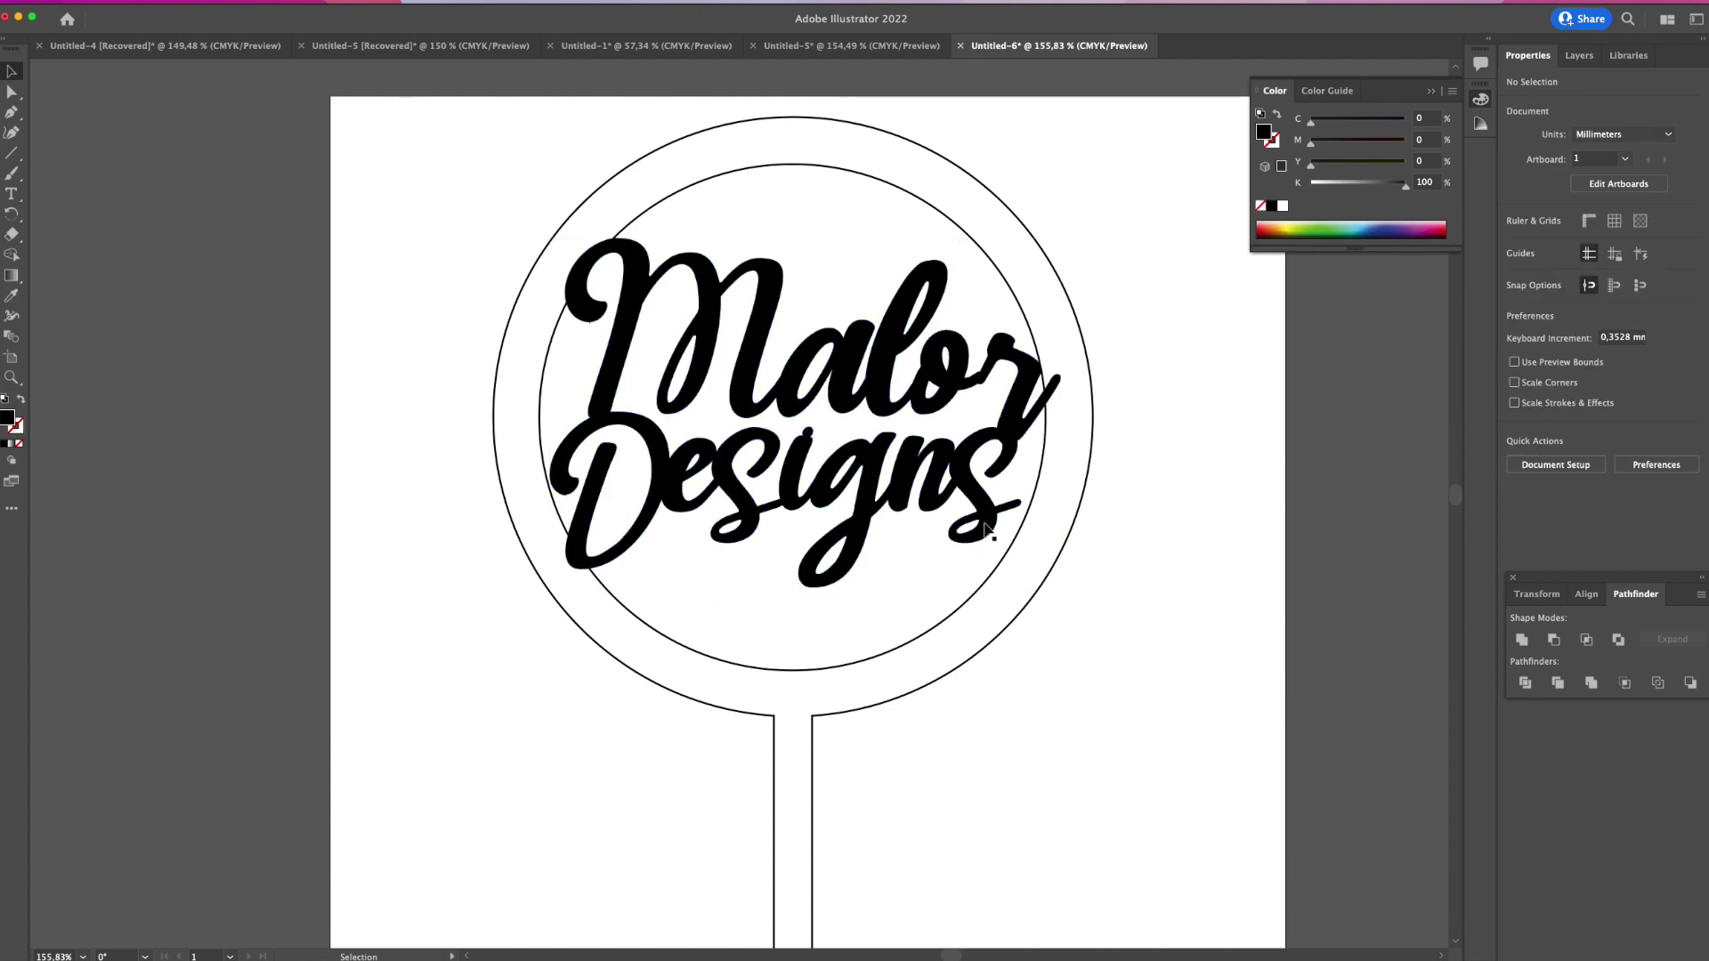
click(990, 523)
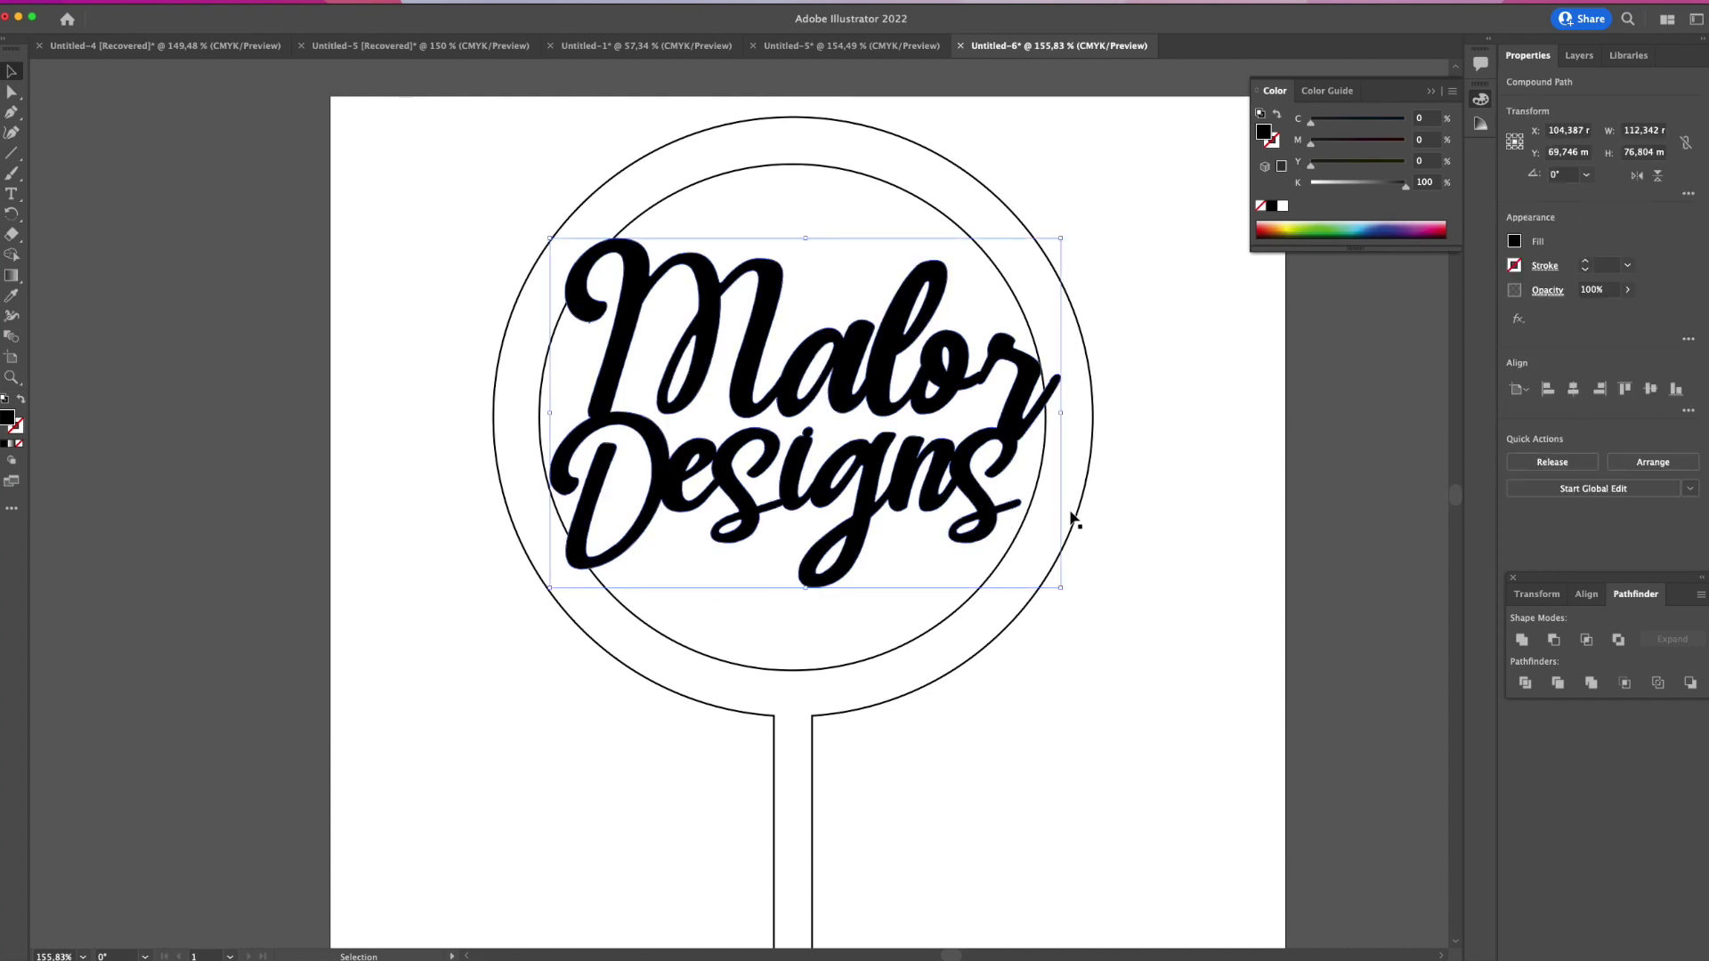
double_click(1020, 509)
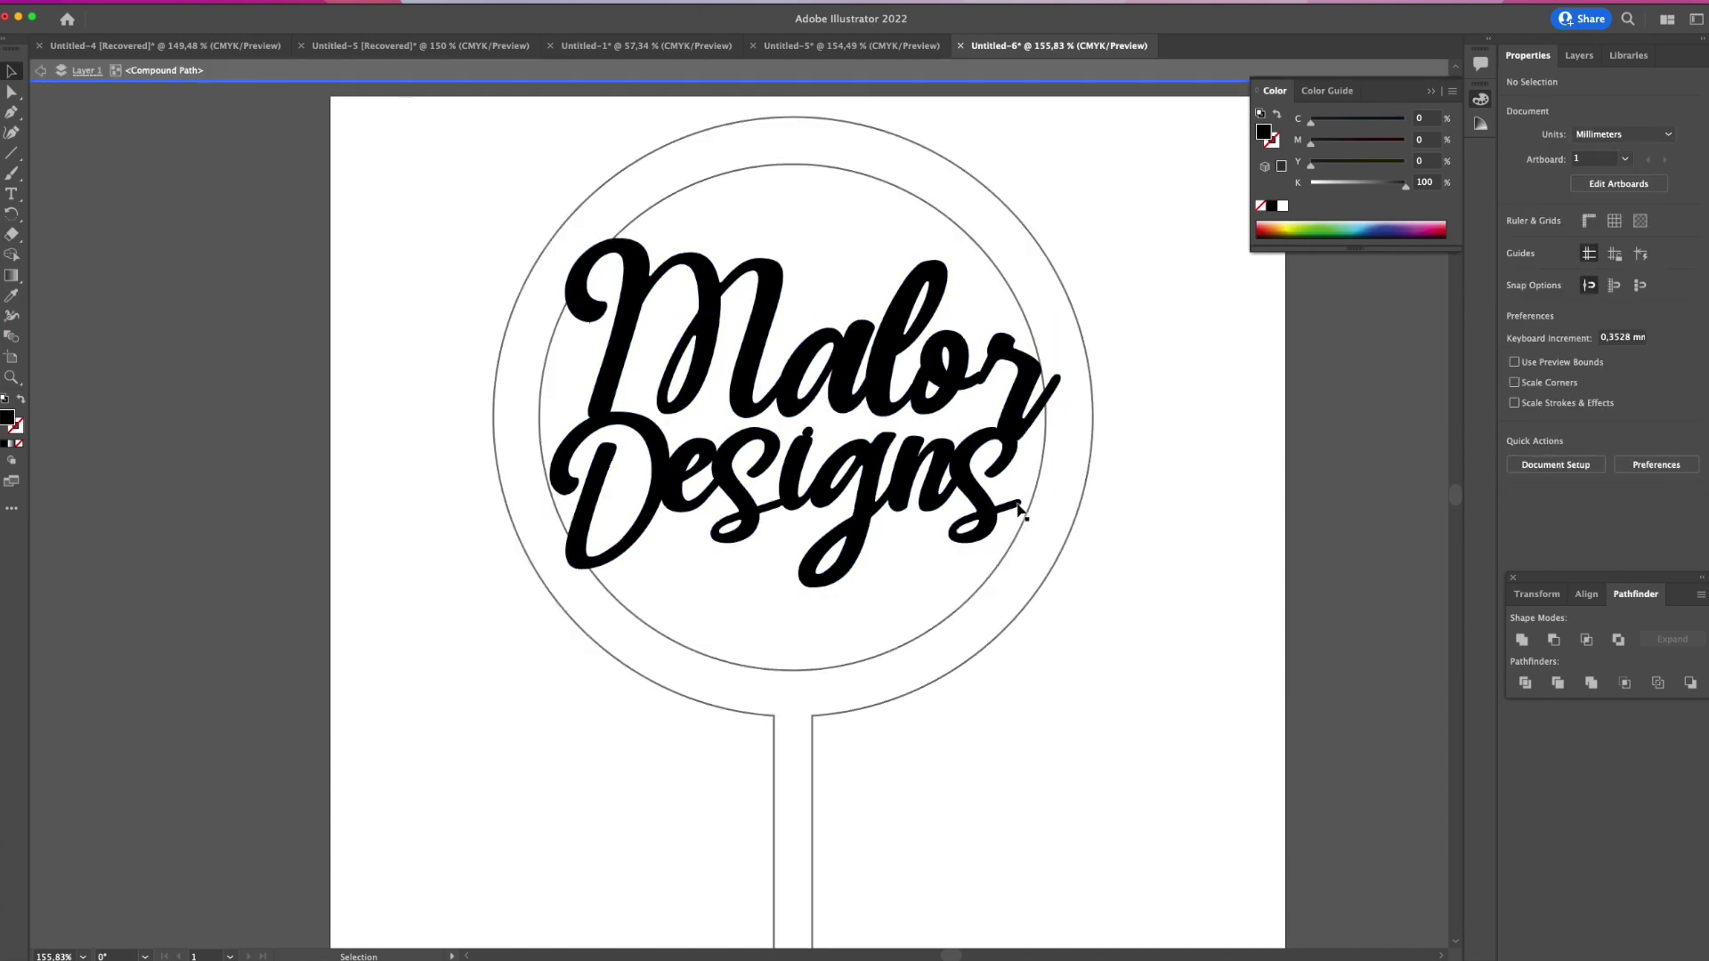
click(1020, 509)
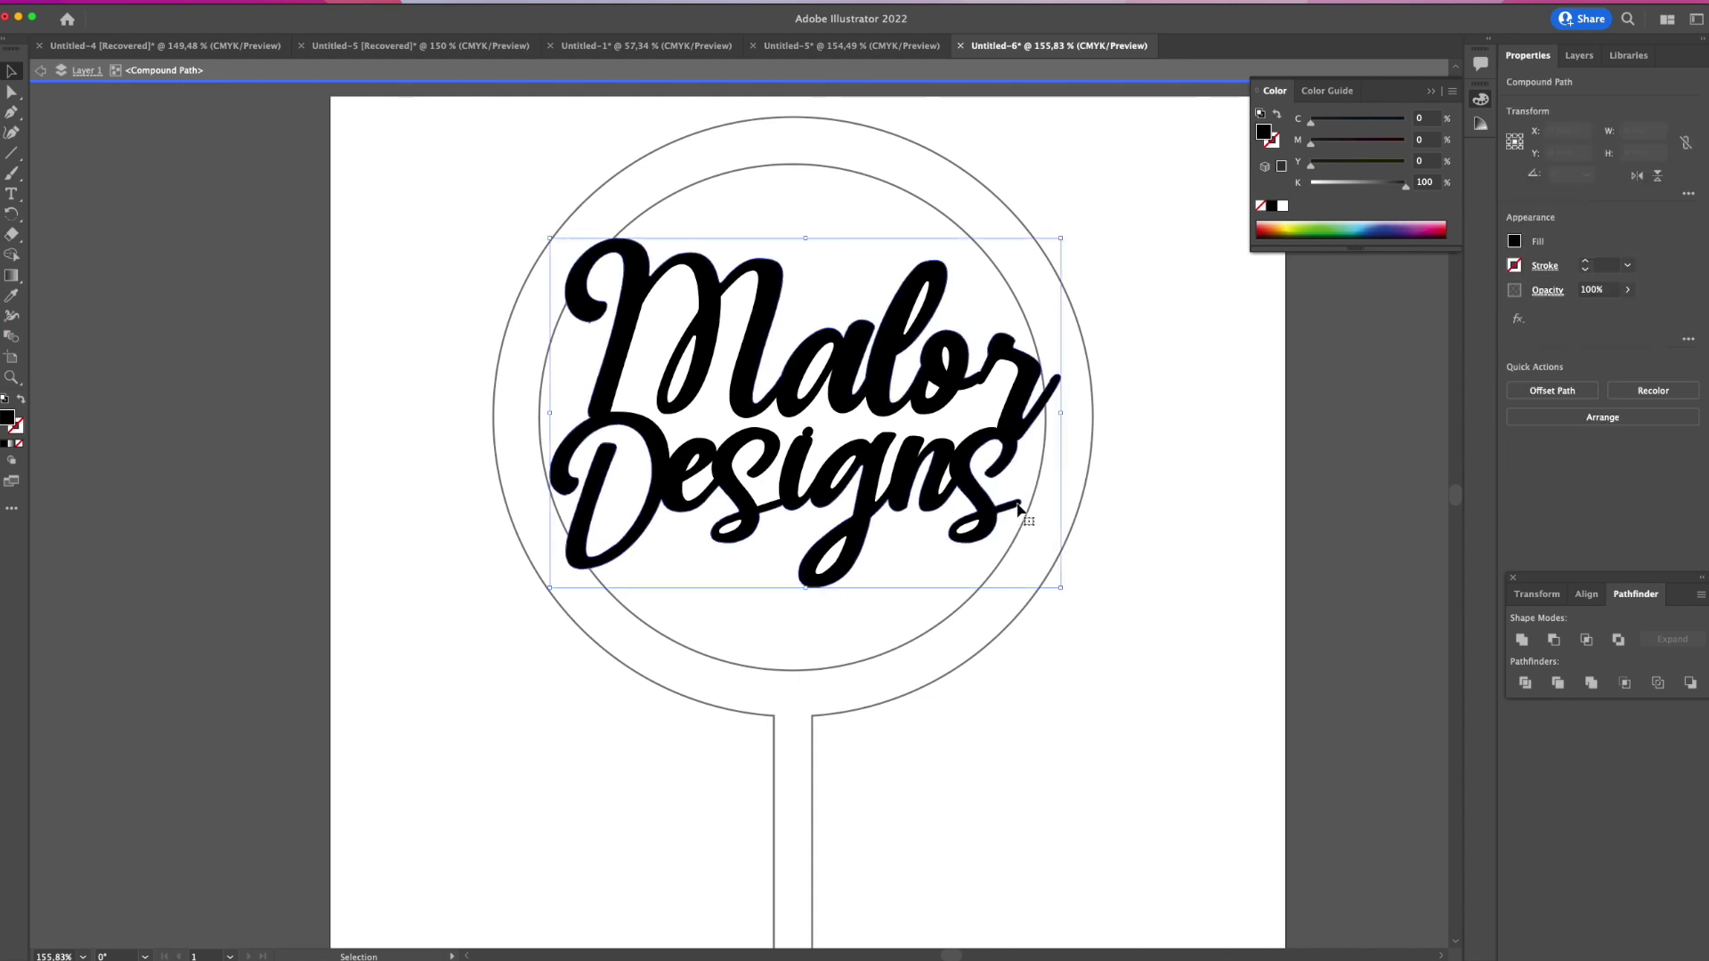
Extend the final s tail out to the inner ring with the Curvature tool, then select everything.
key(z)
drag(1007, 542, 1335, 516)
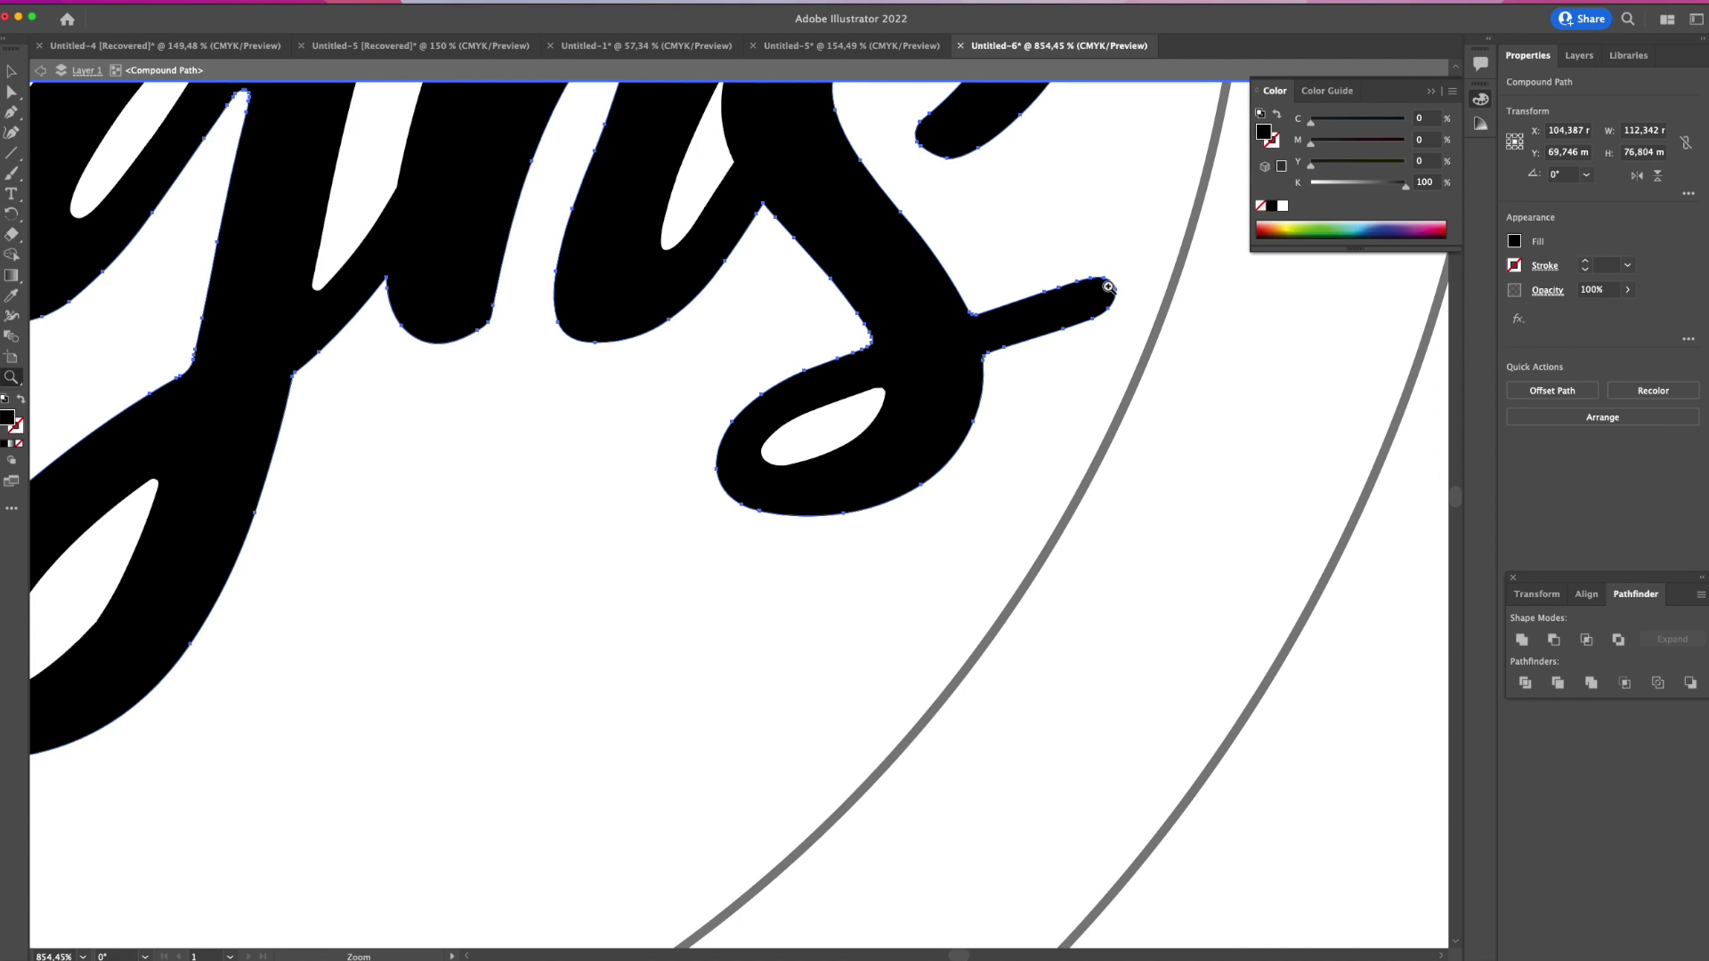
click(11, 132)
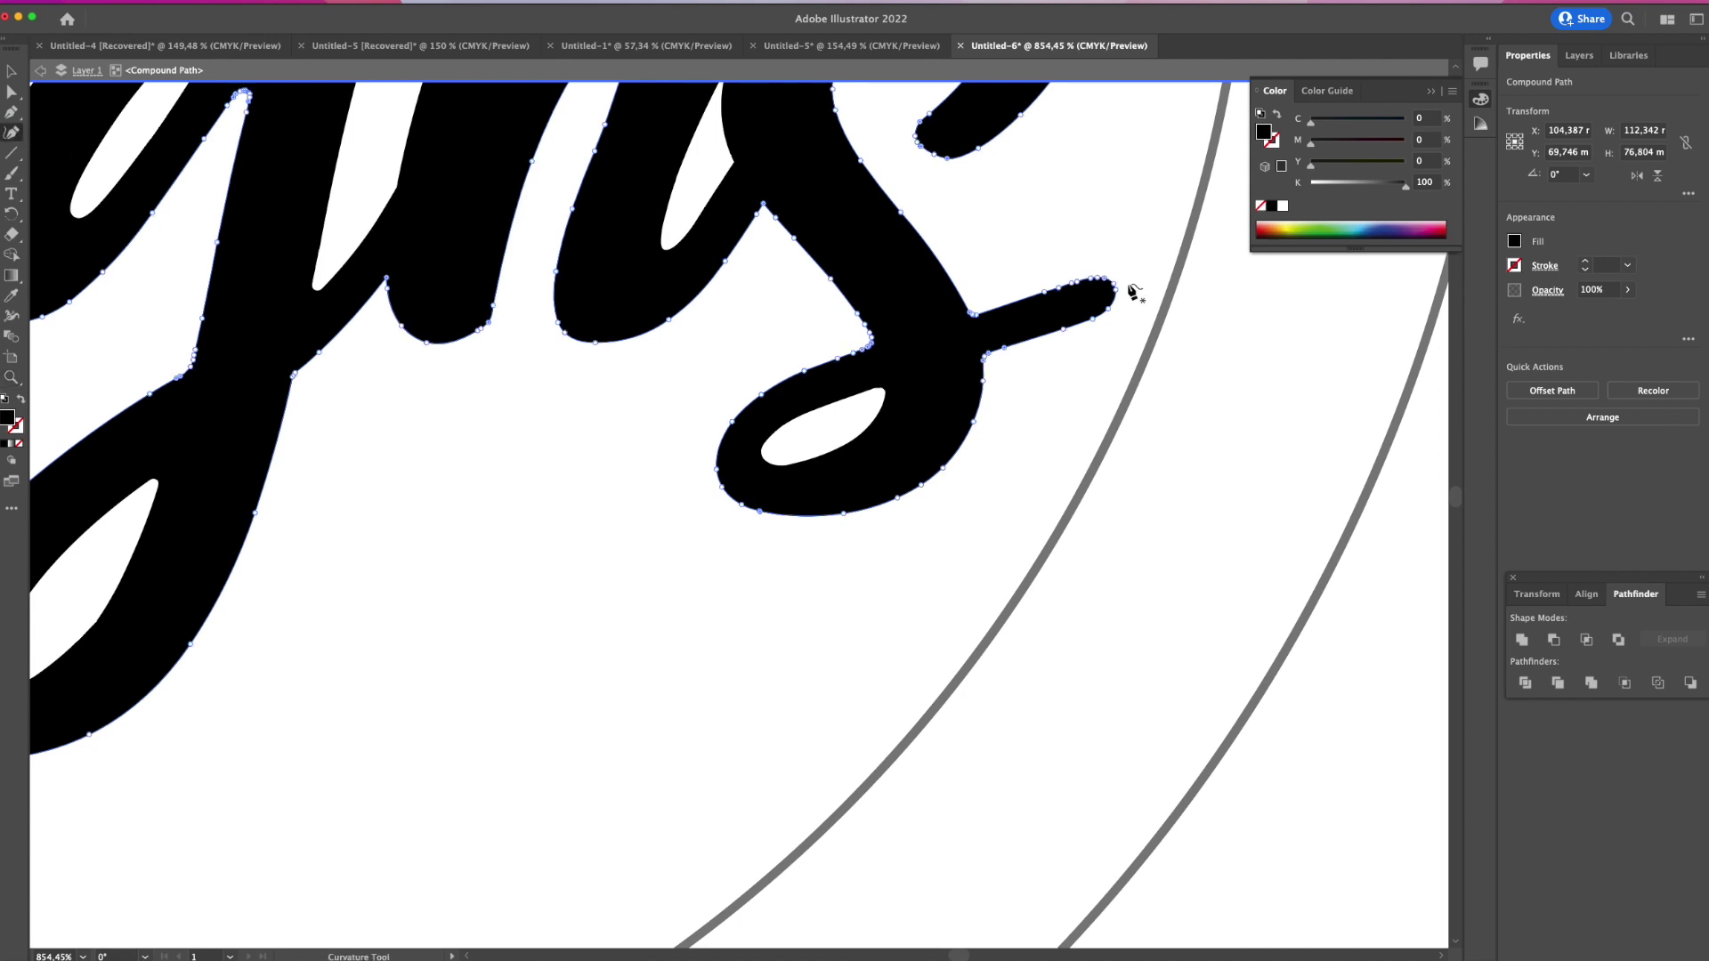
drag(1104, 285, 1164, 313)
key(super+0)
key(v)
drag(1158, 240, 1096, 342)
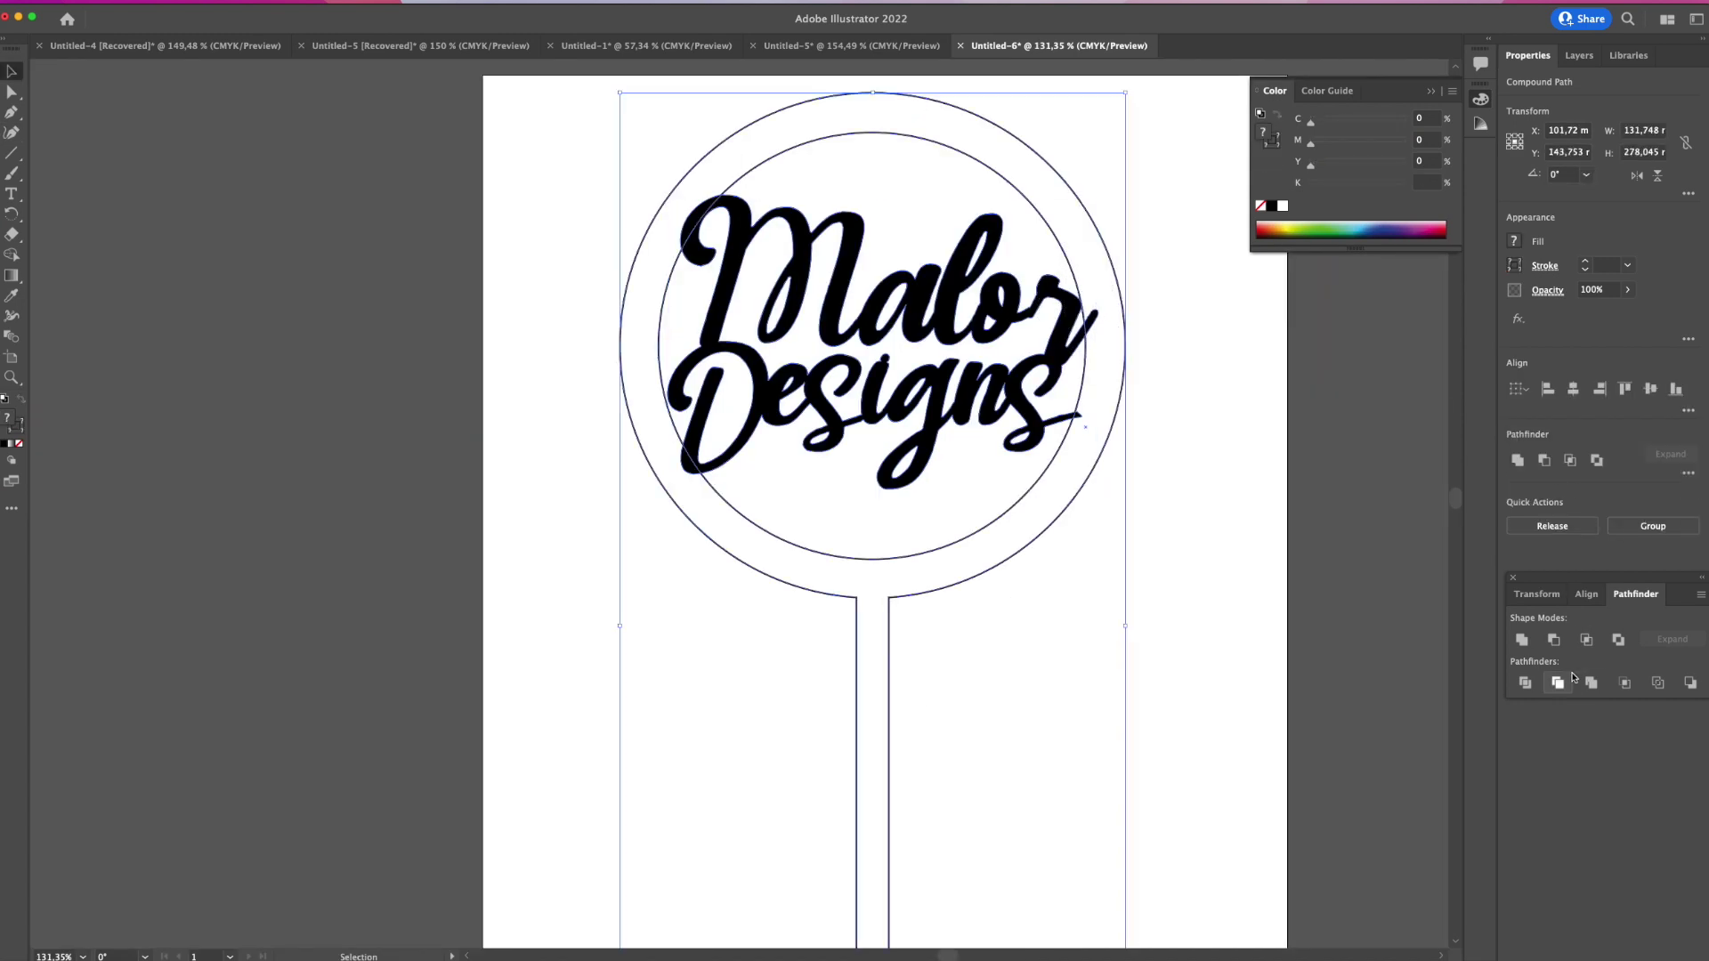
Unite the lettering, rings and stem into a single shape.
click(1533, 647)
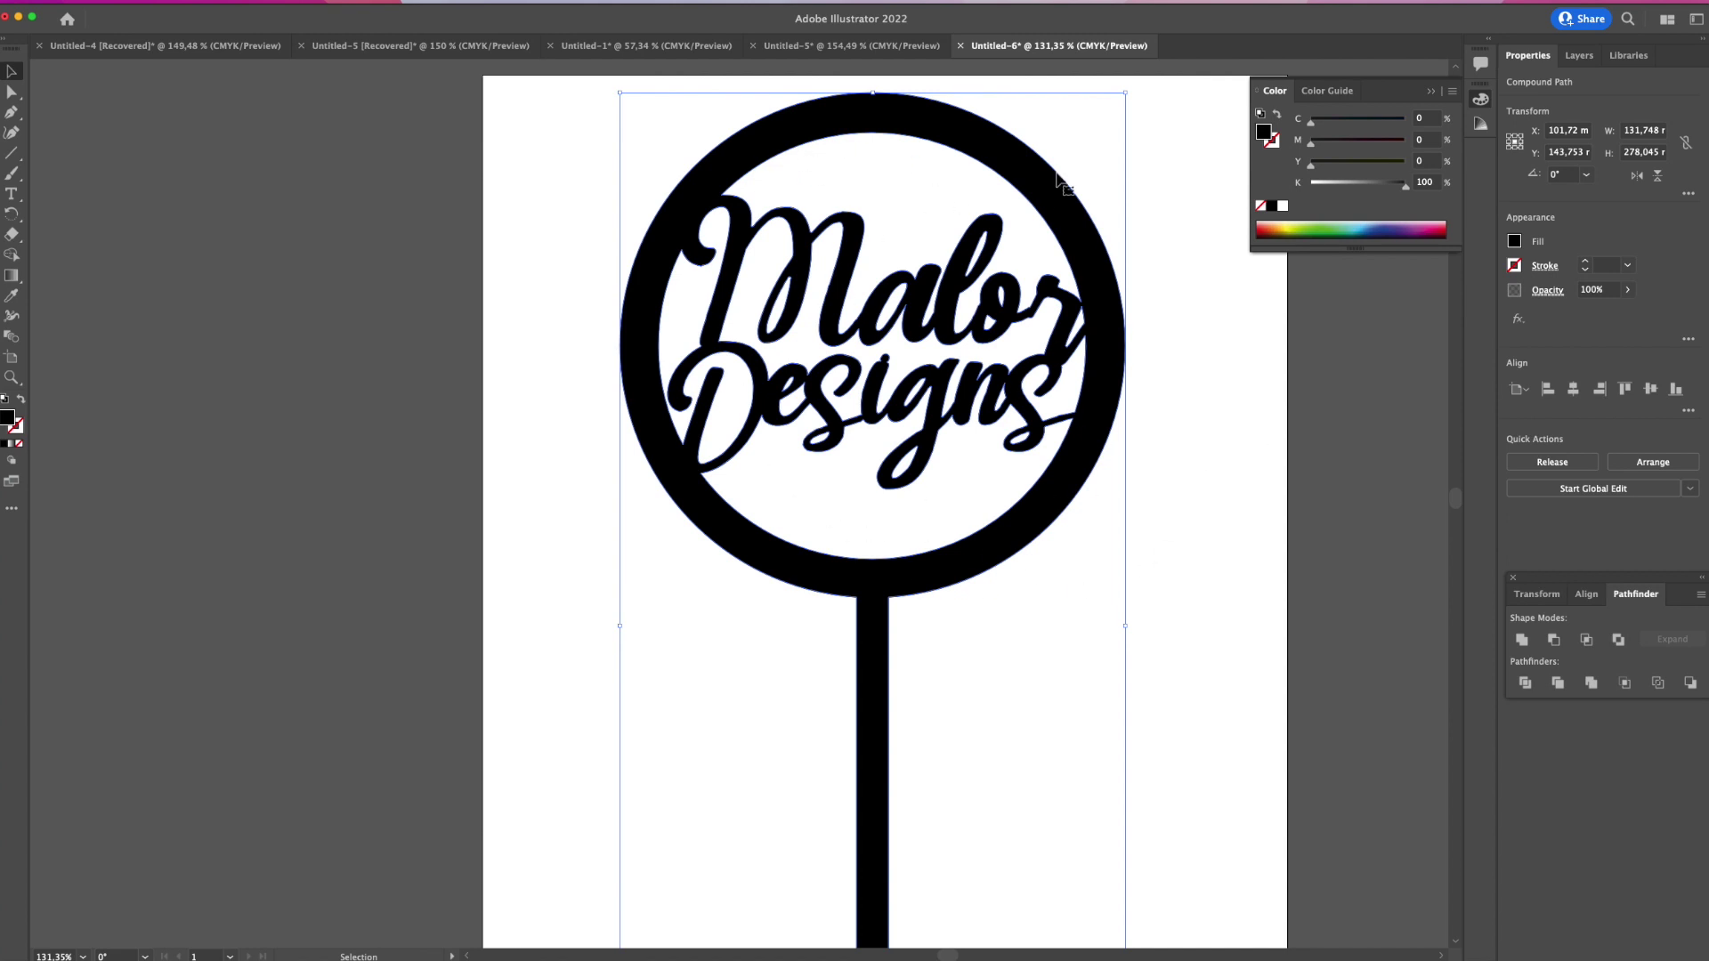
key(z)
alt+click(1133, 552)
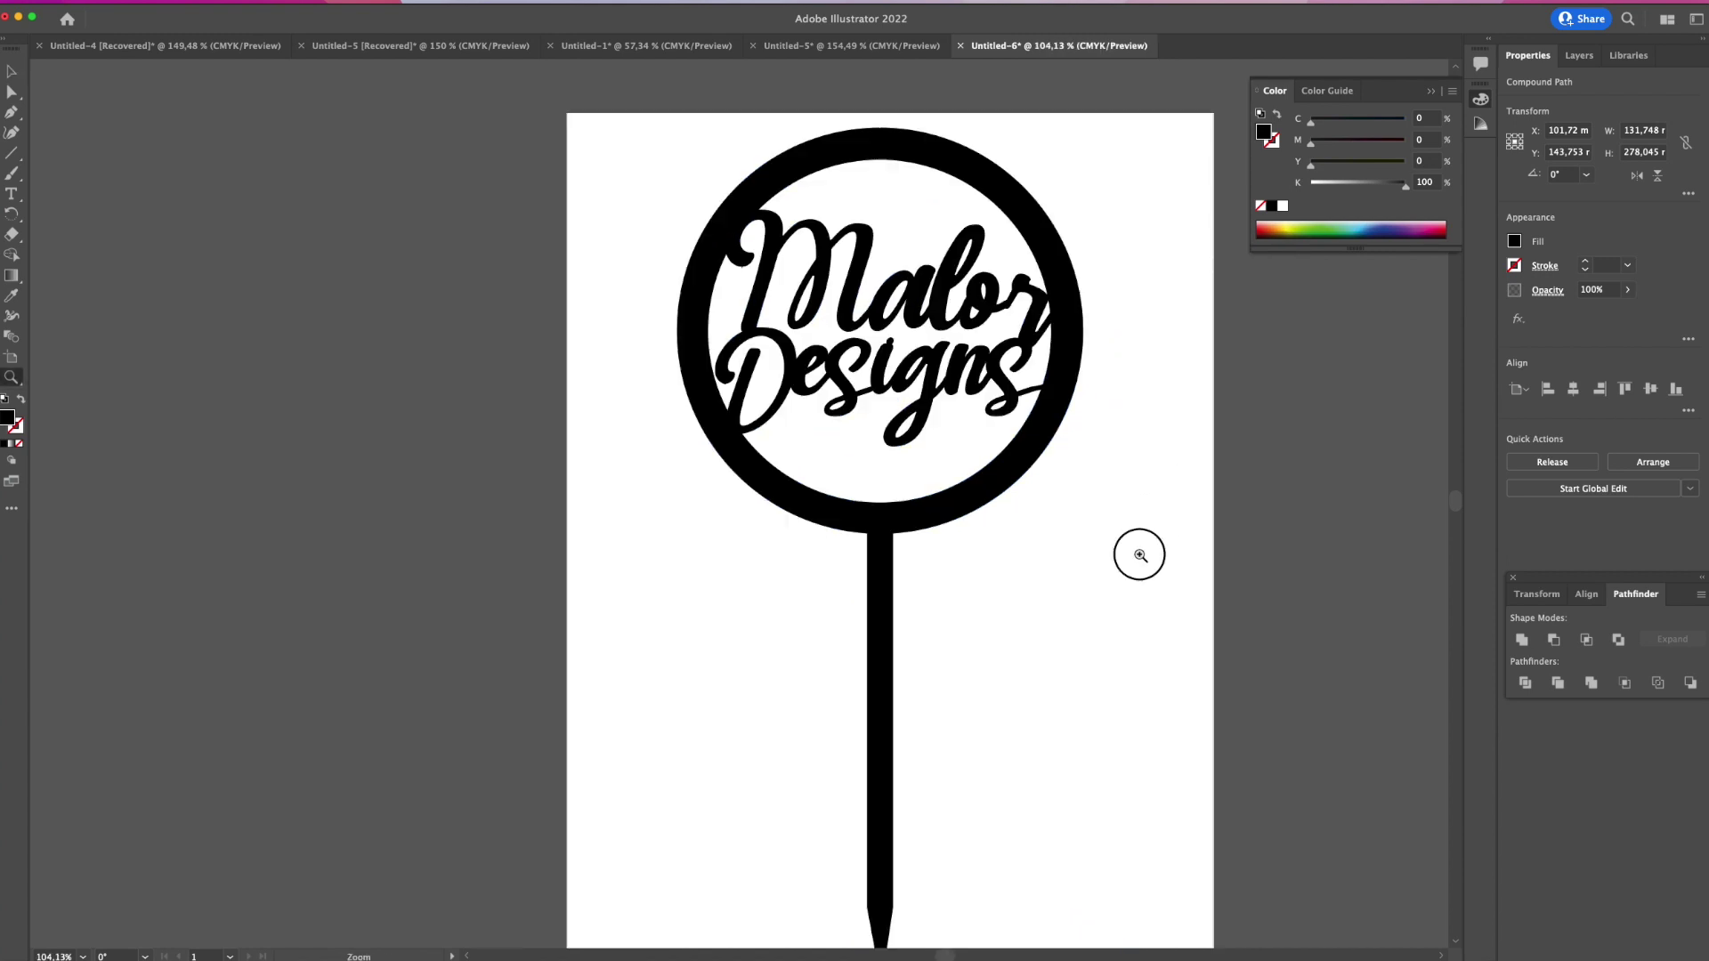
Set the fill to none and the stroke to black 1 pt, leaving only the outline.
click(1514, 242)
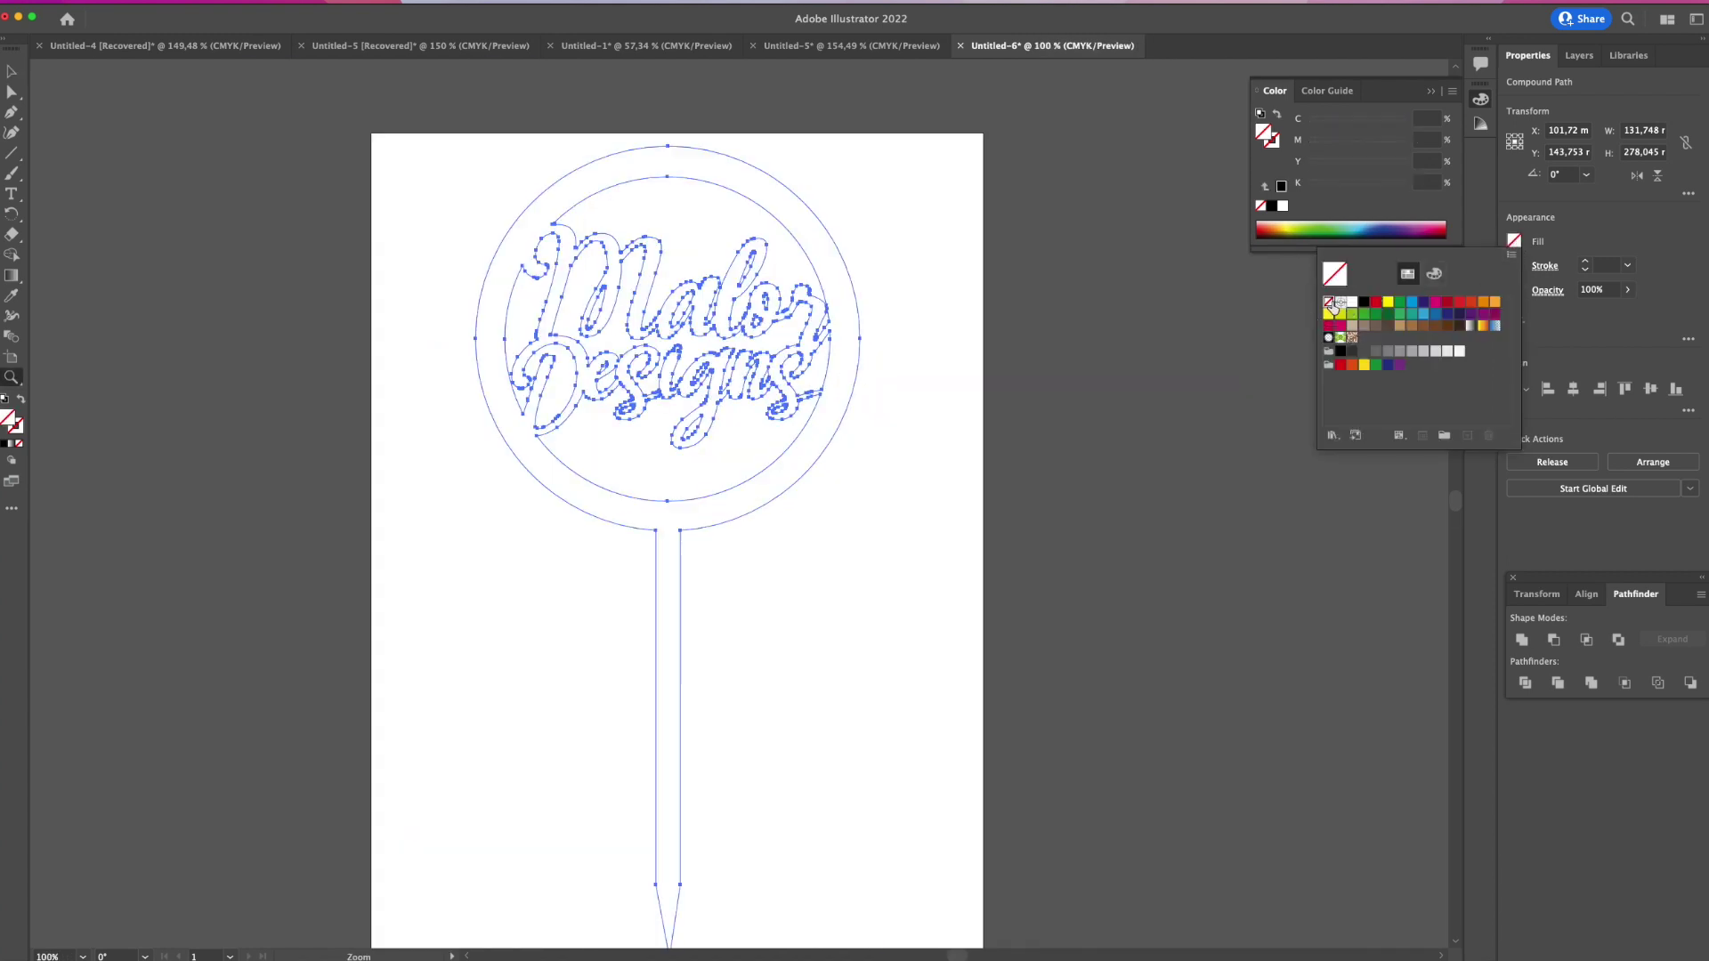
click(1548, 281)
click(1513, 267)
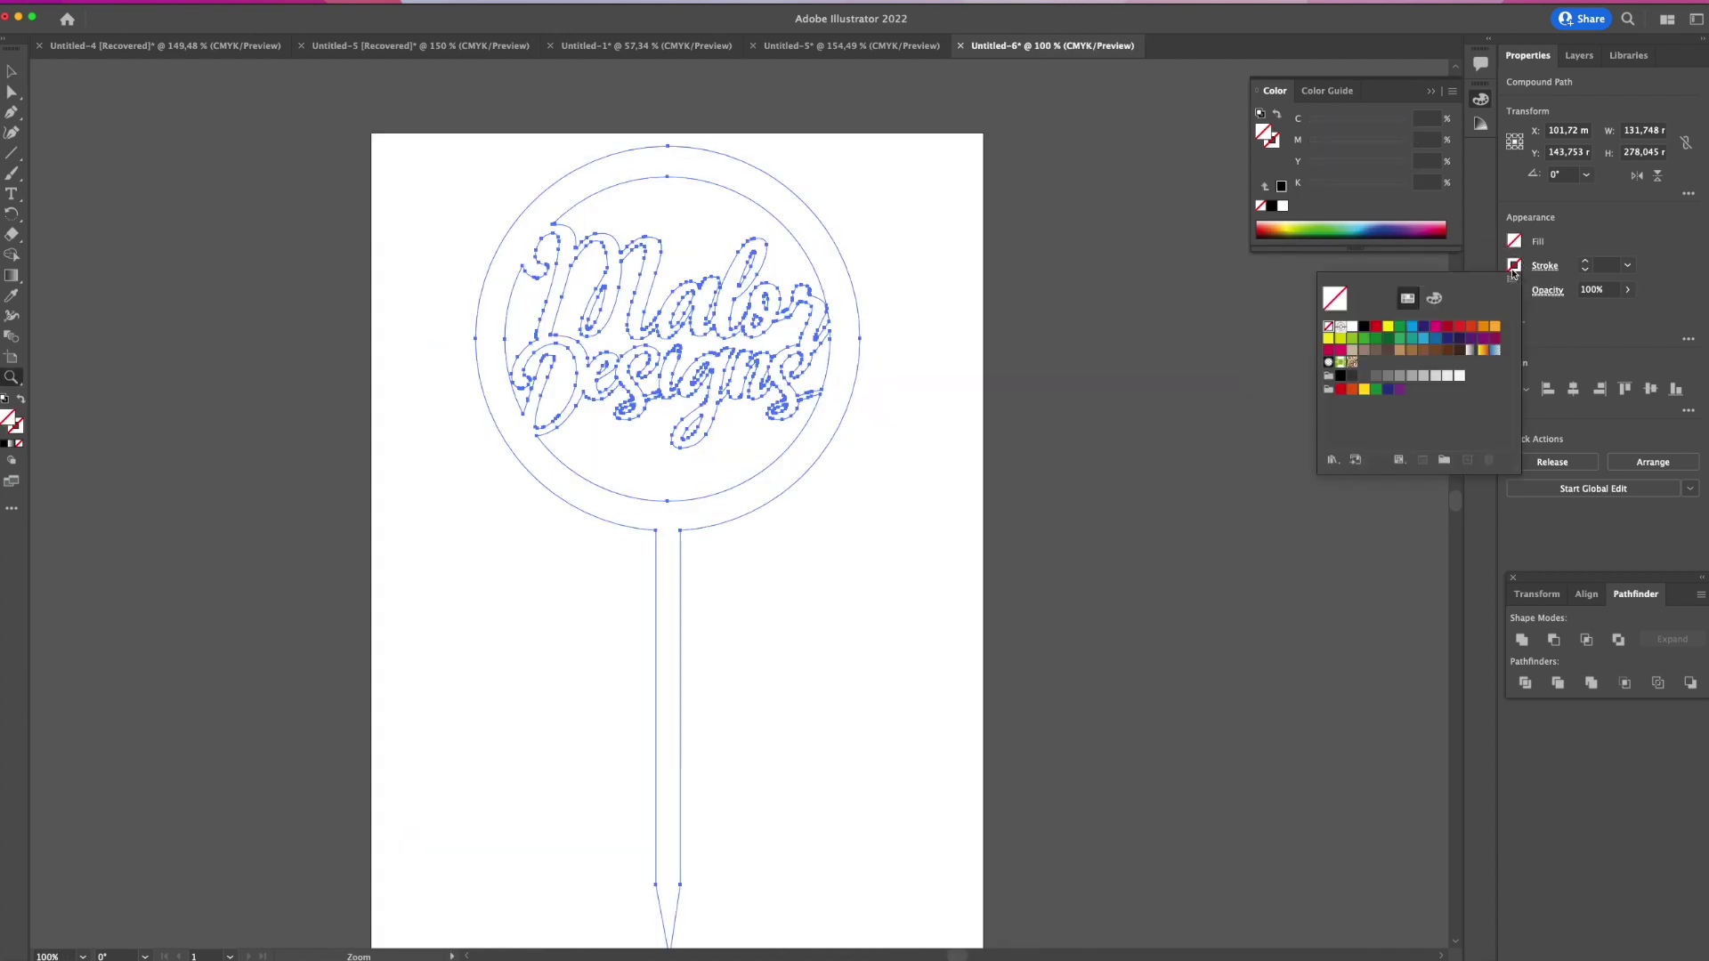
click(1364, 328)
click(946, 358)
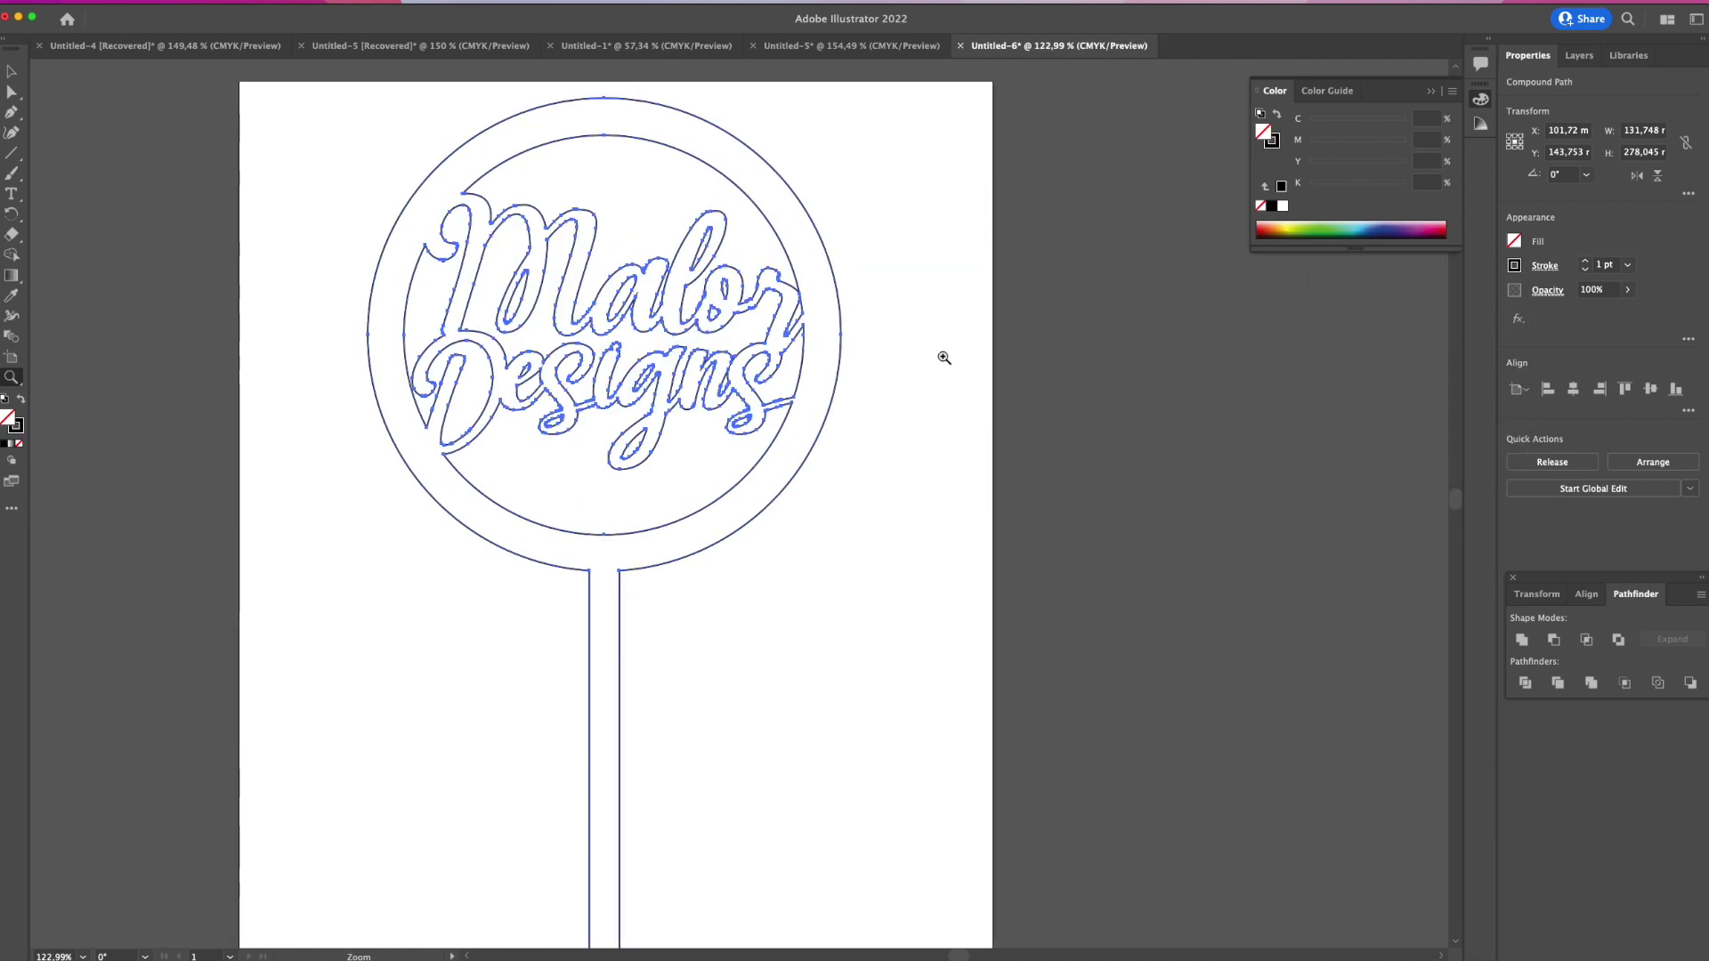
key(v)
click(950, 357)
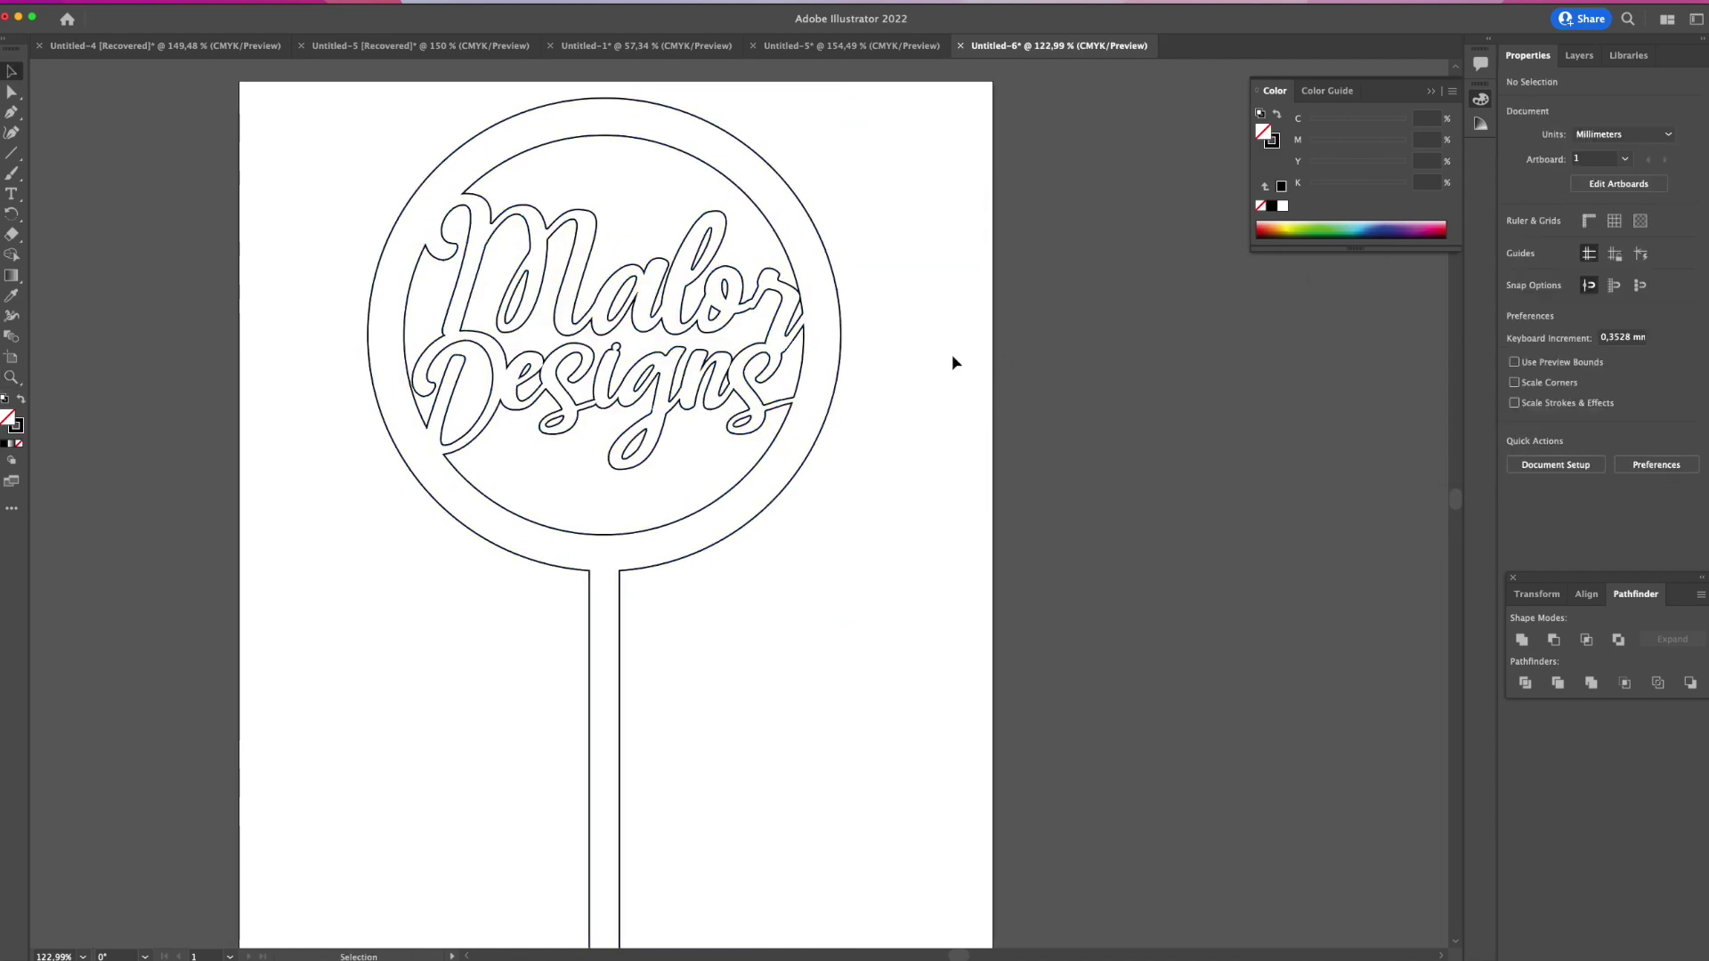
drag(782, 595, 913, 403)
key(z)
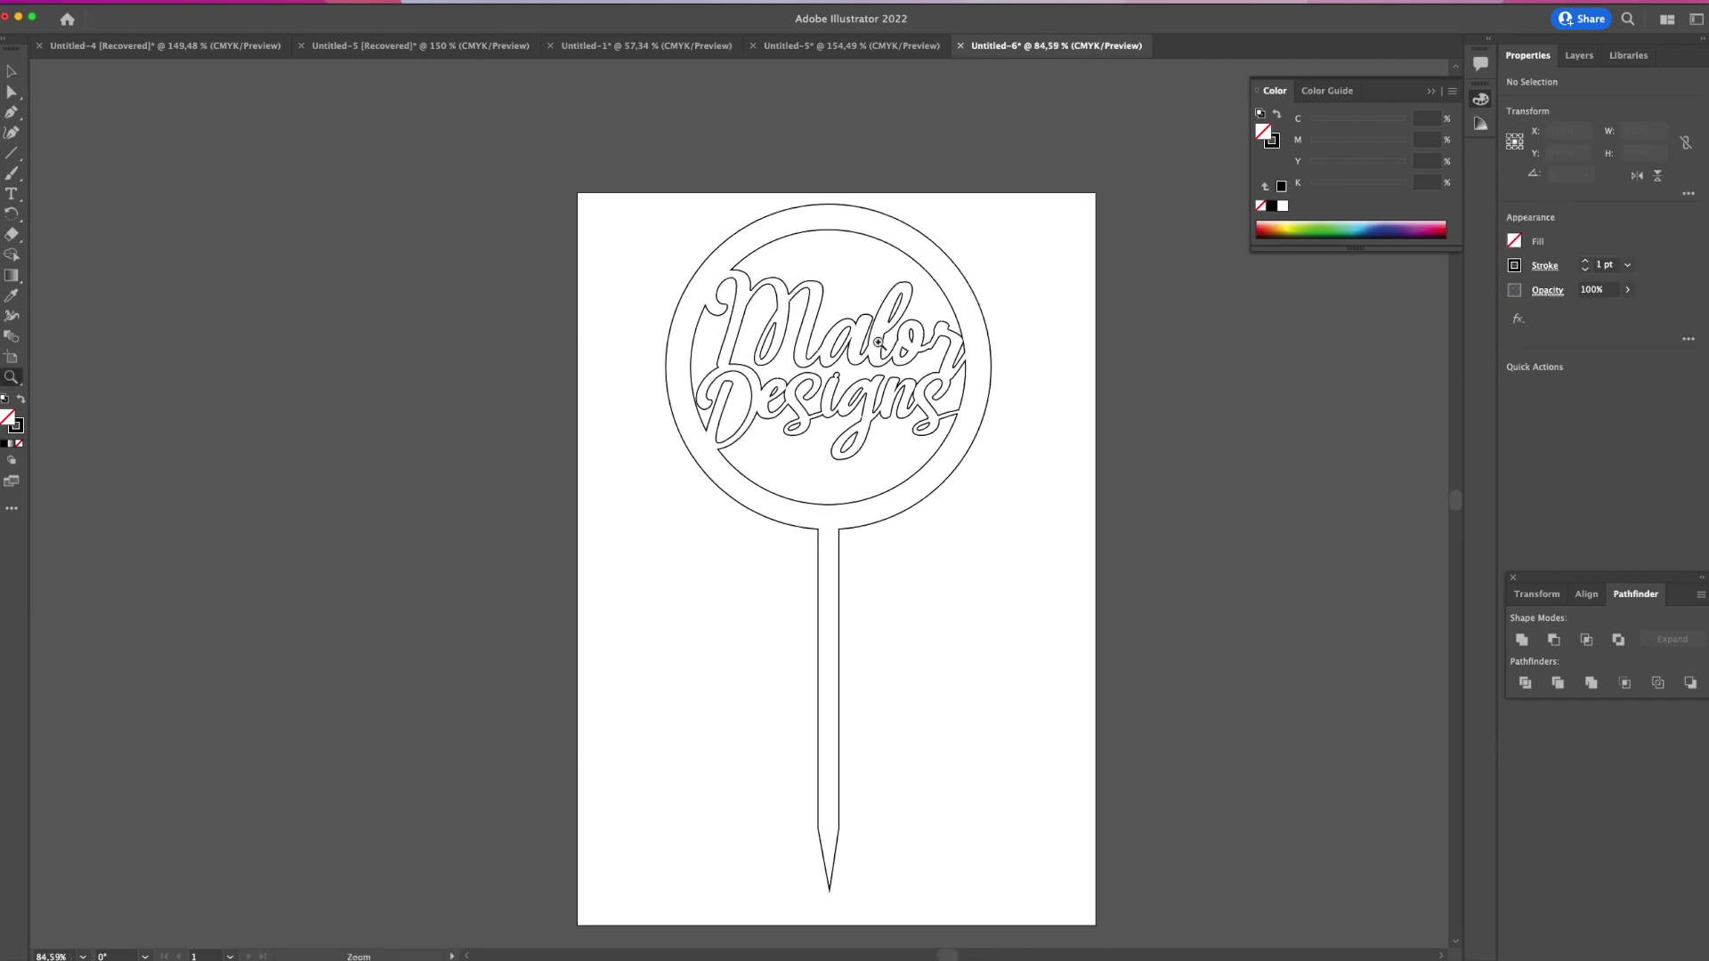
Export the topper through Export As with SVG (svg) as the format.
click(79, 10)
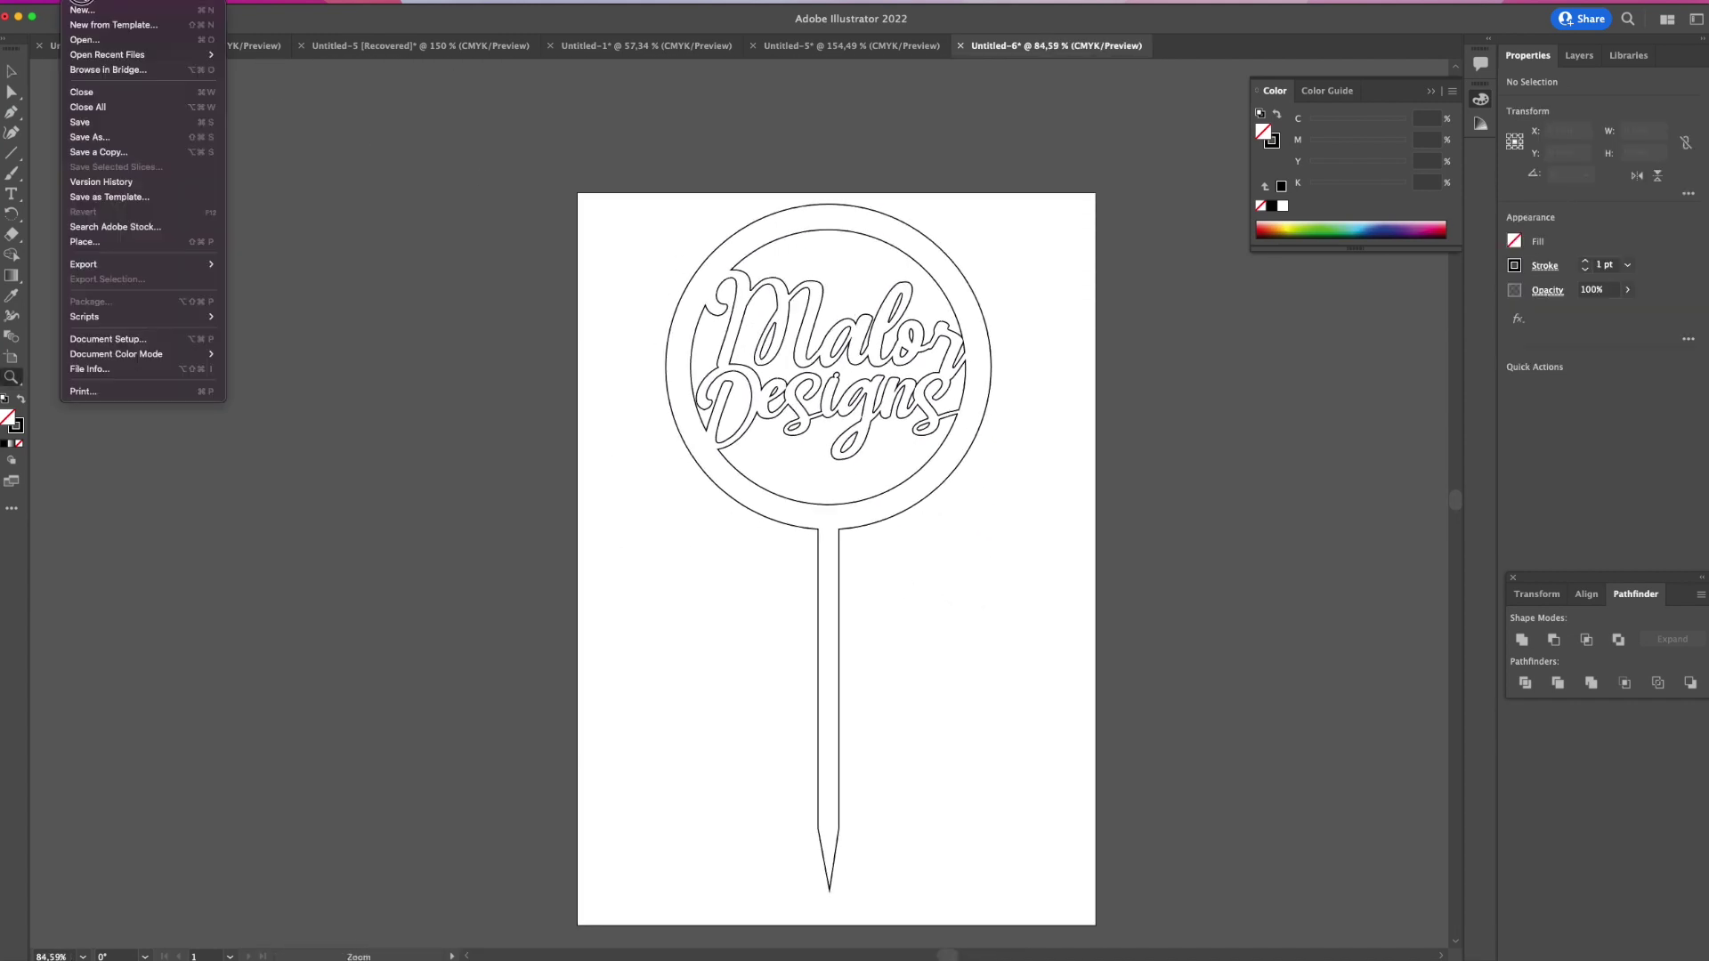
mouse_move(133, 264)
click(236, 276)
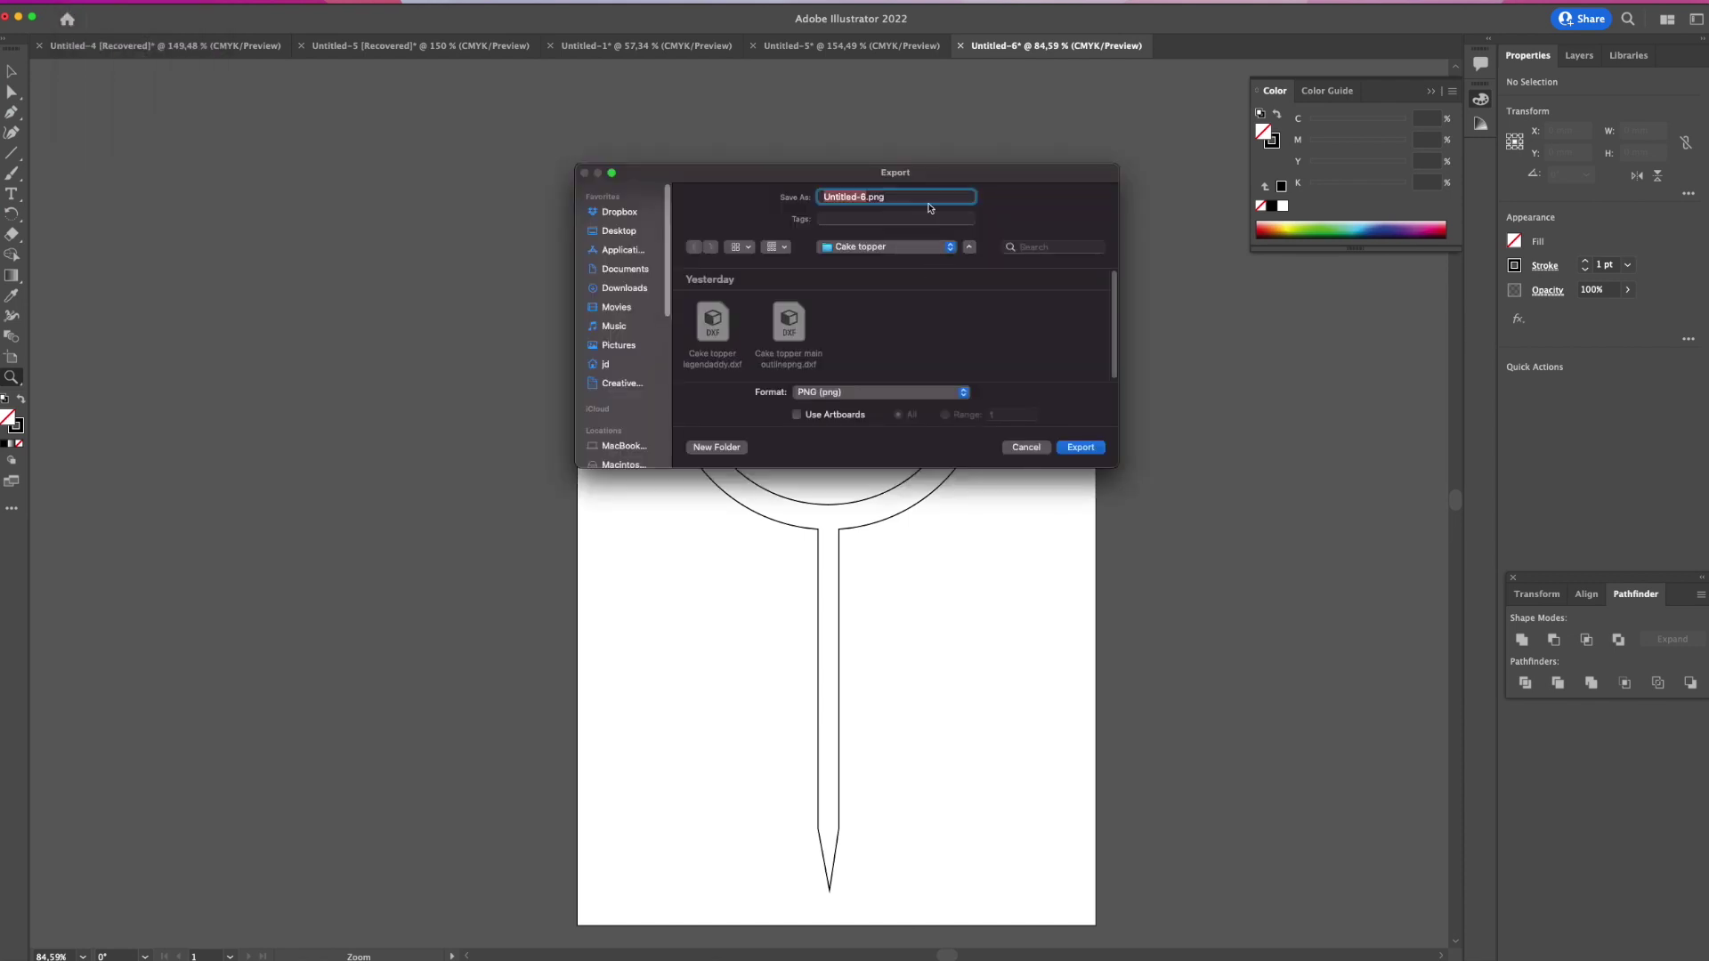
click(881, 391)
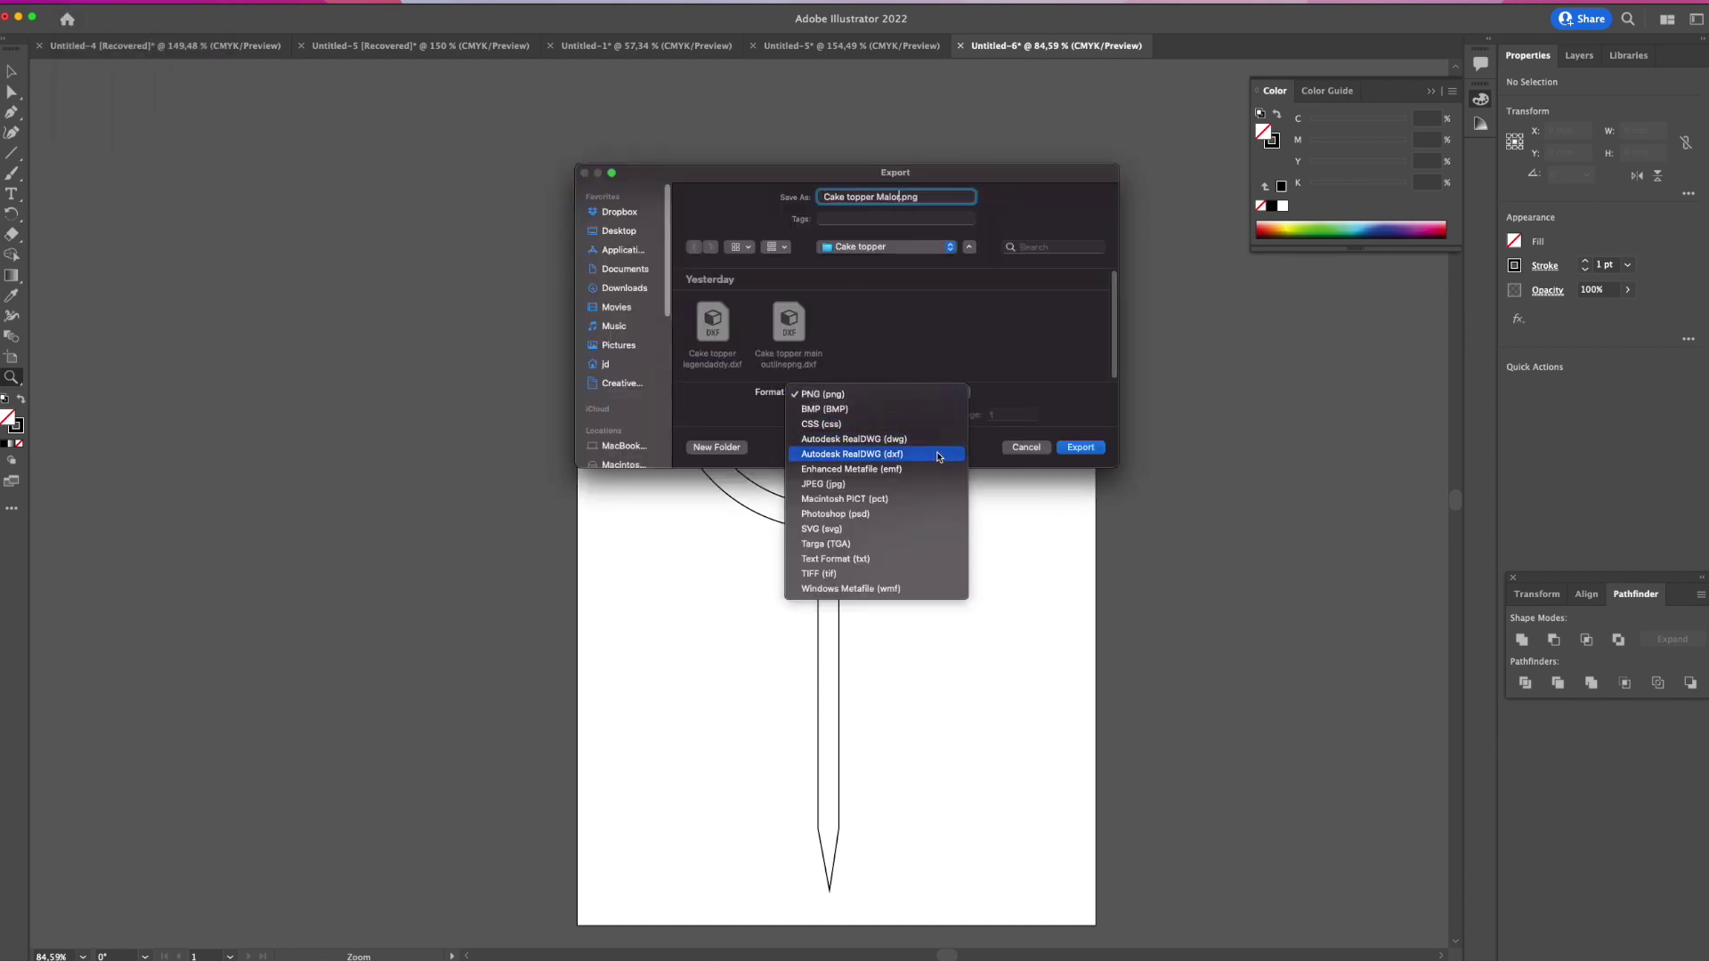
click(859, 553)
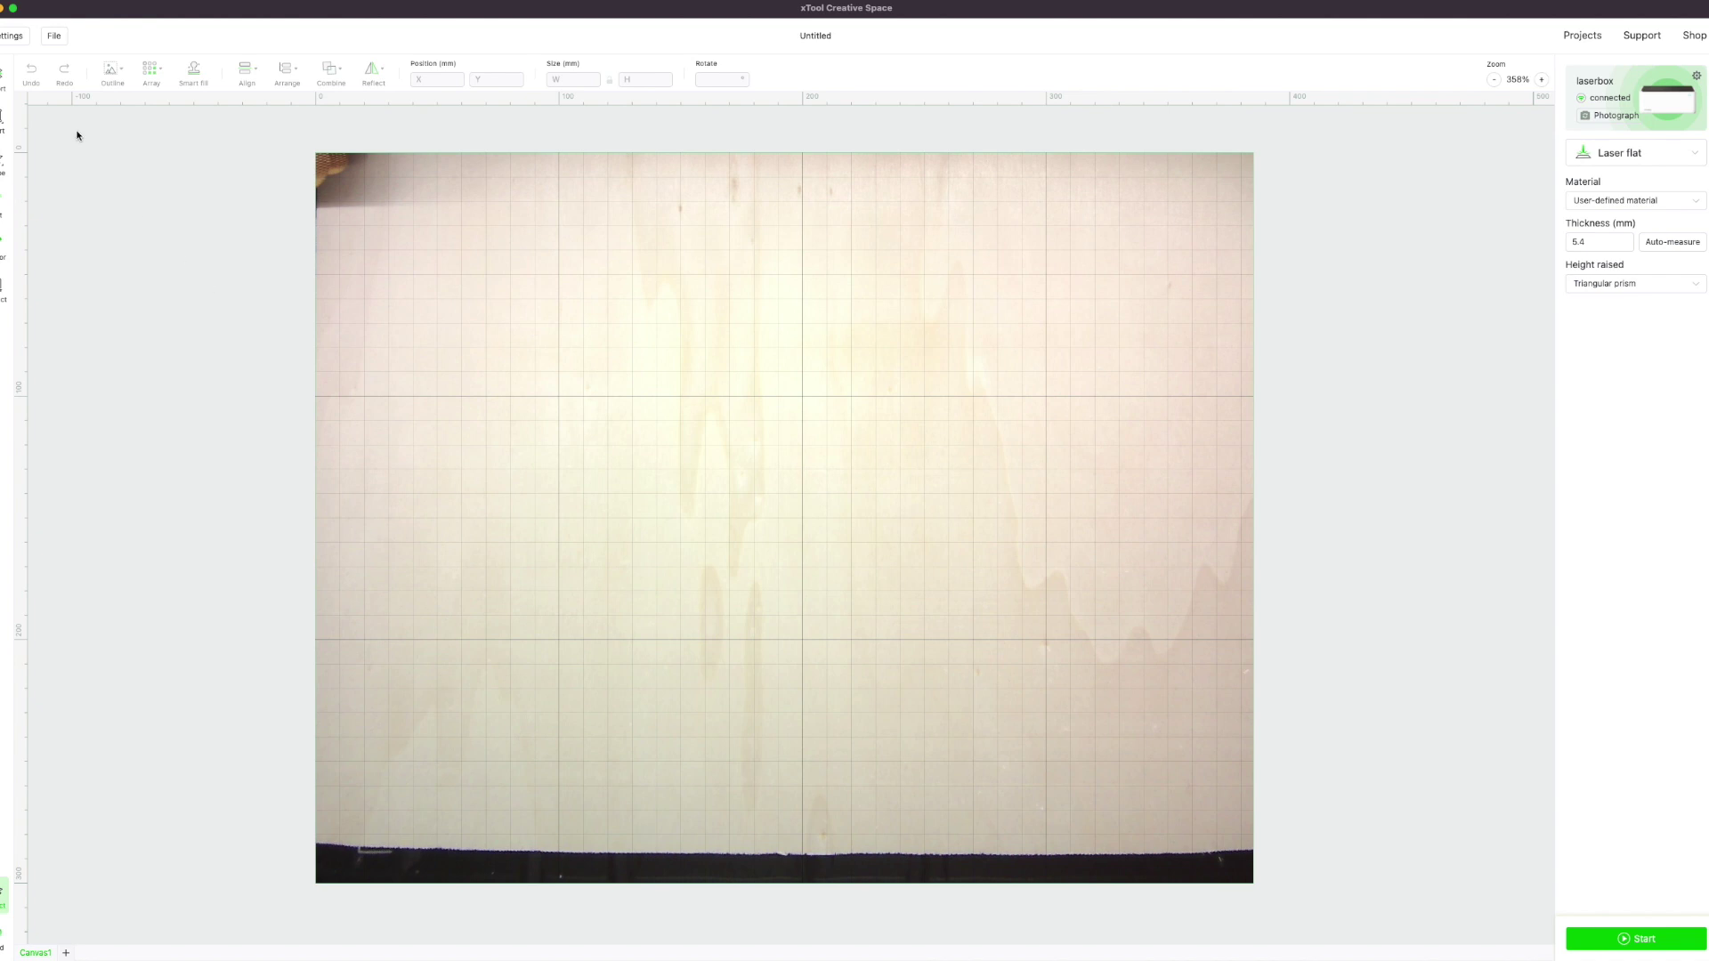
Import Cake topper Malor.svg and shrink it to 156.6 × 246.8 mm in the board's top-left.
click(2, 82)
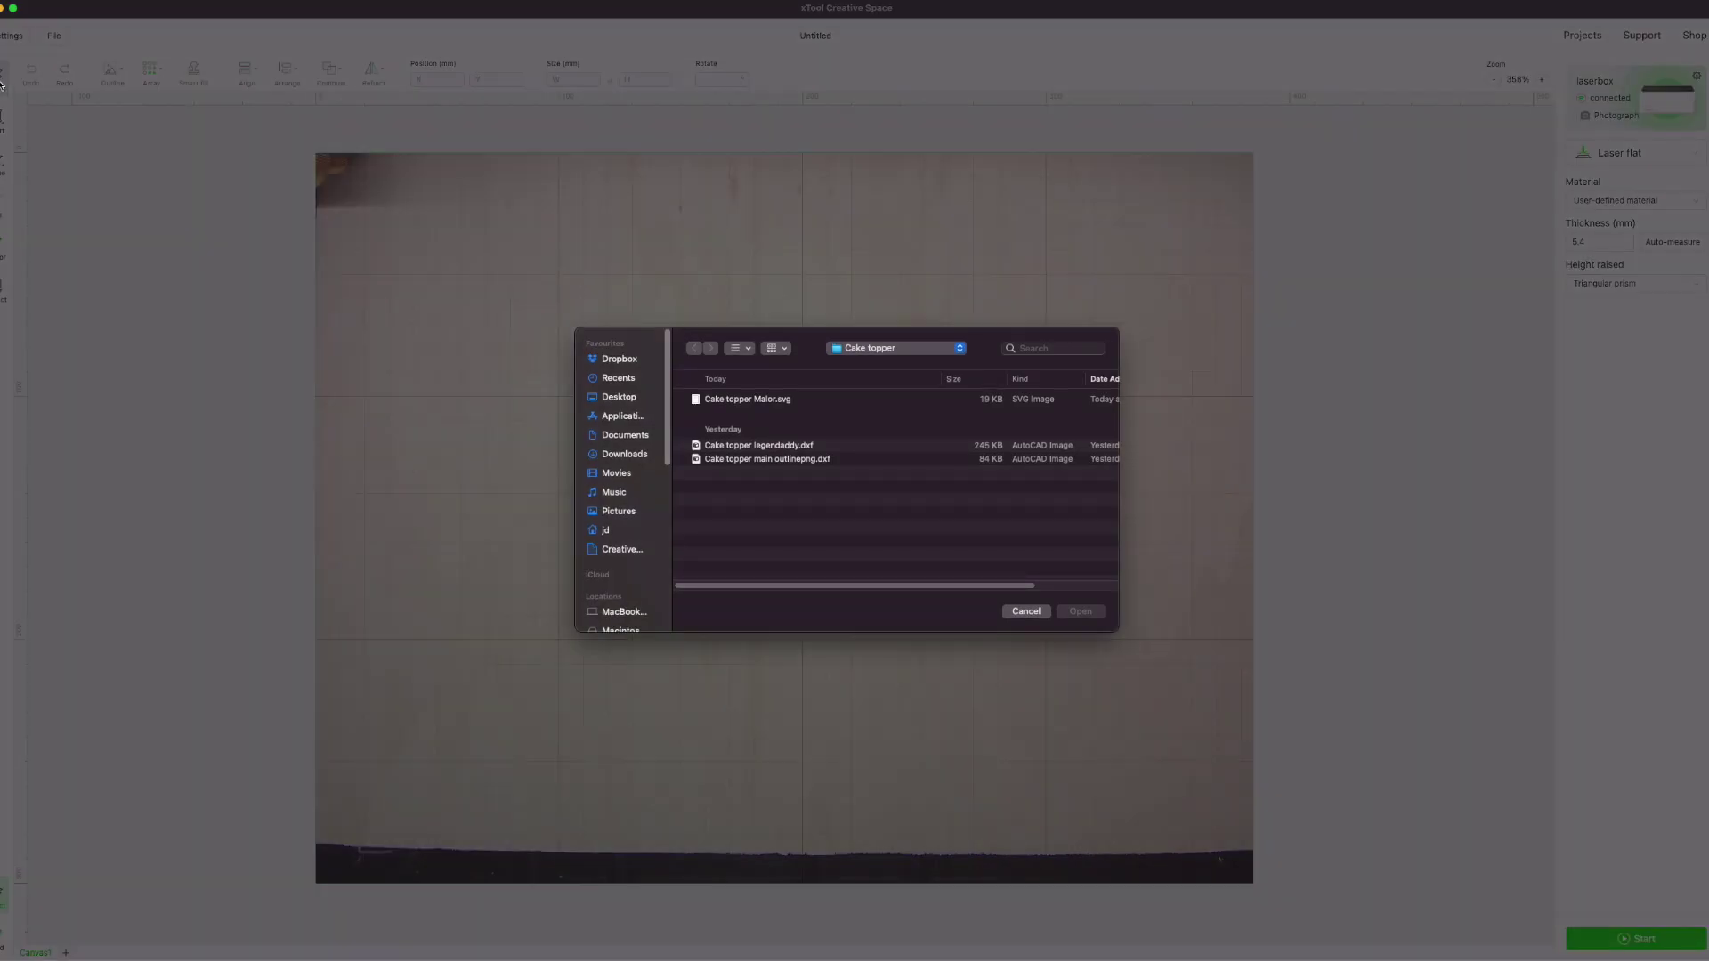
click(767, 402)
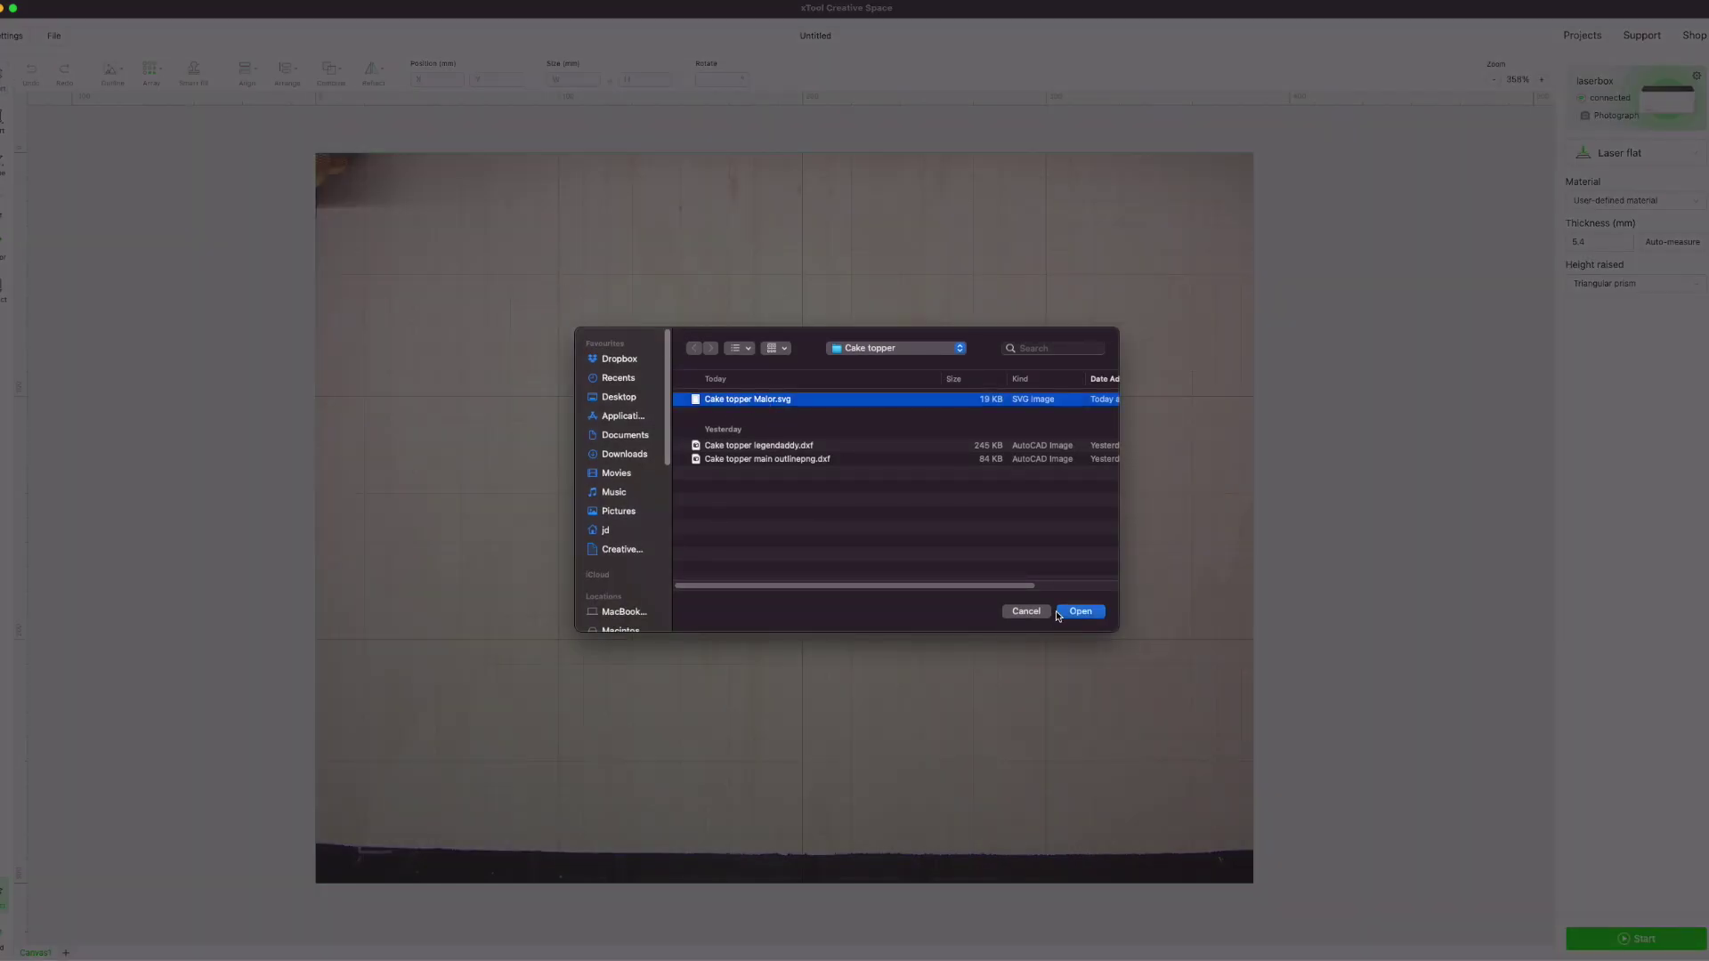
click(1097, 613)
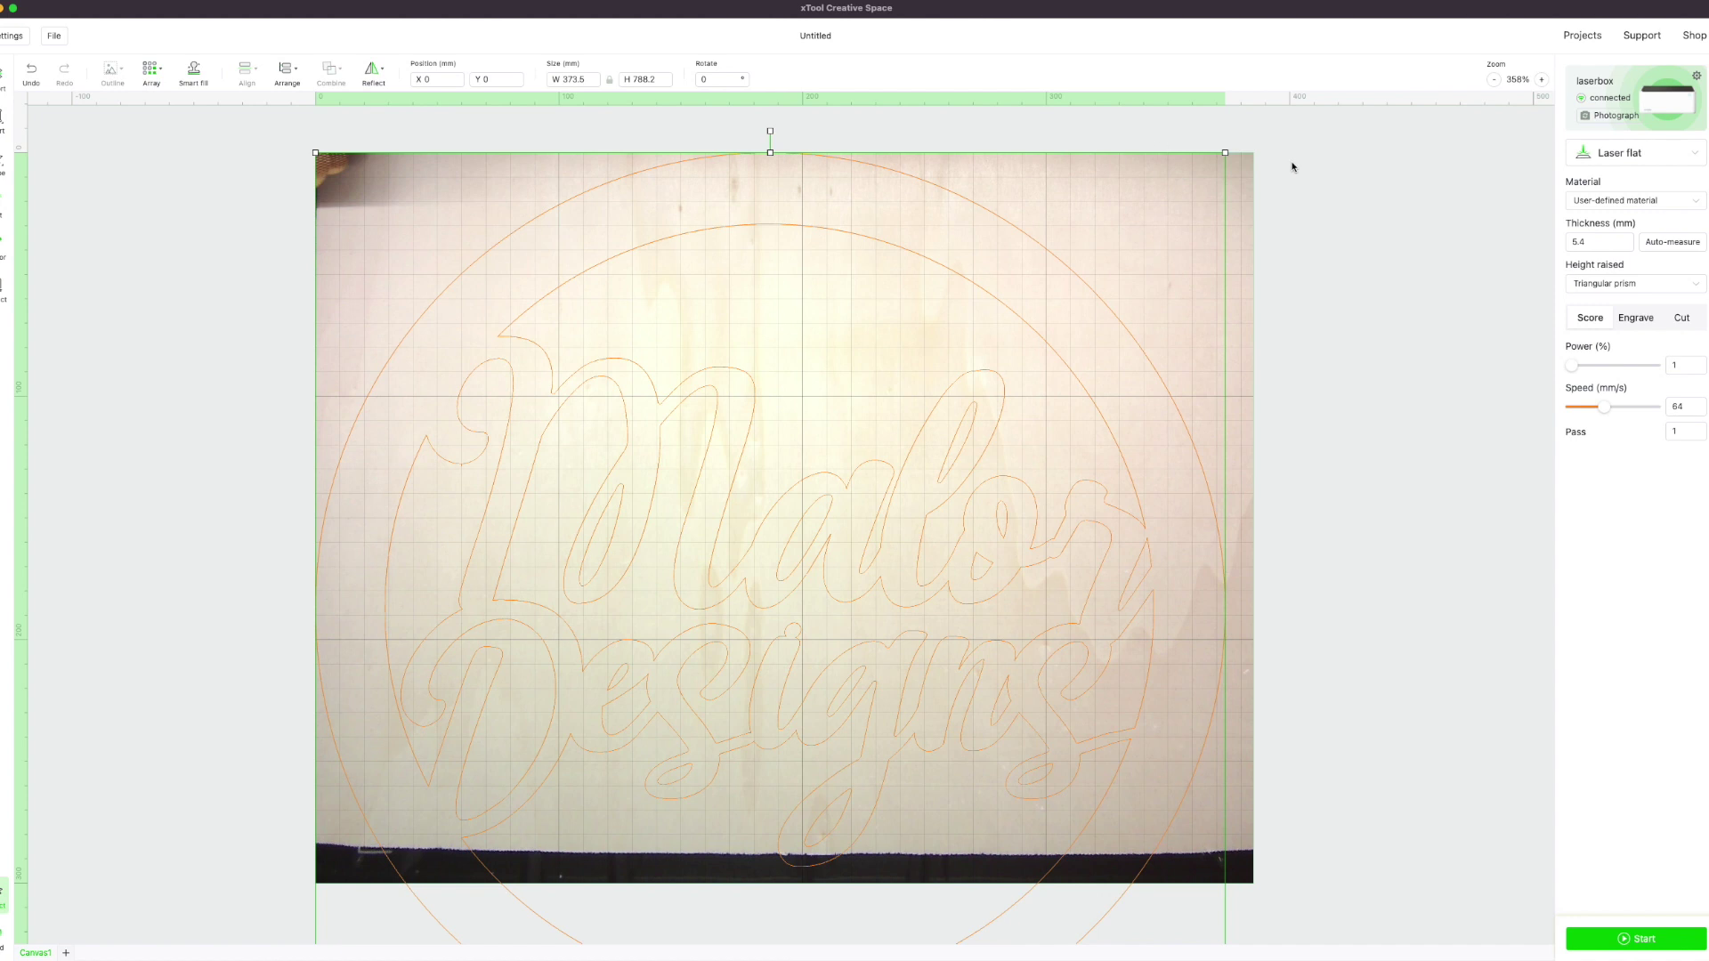
drag(1223, 155, 549, 204)
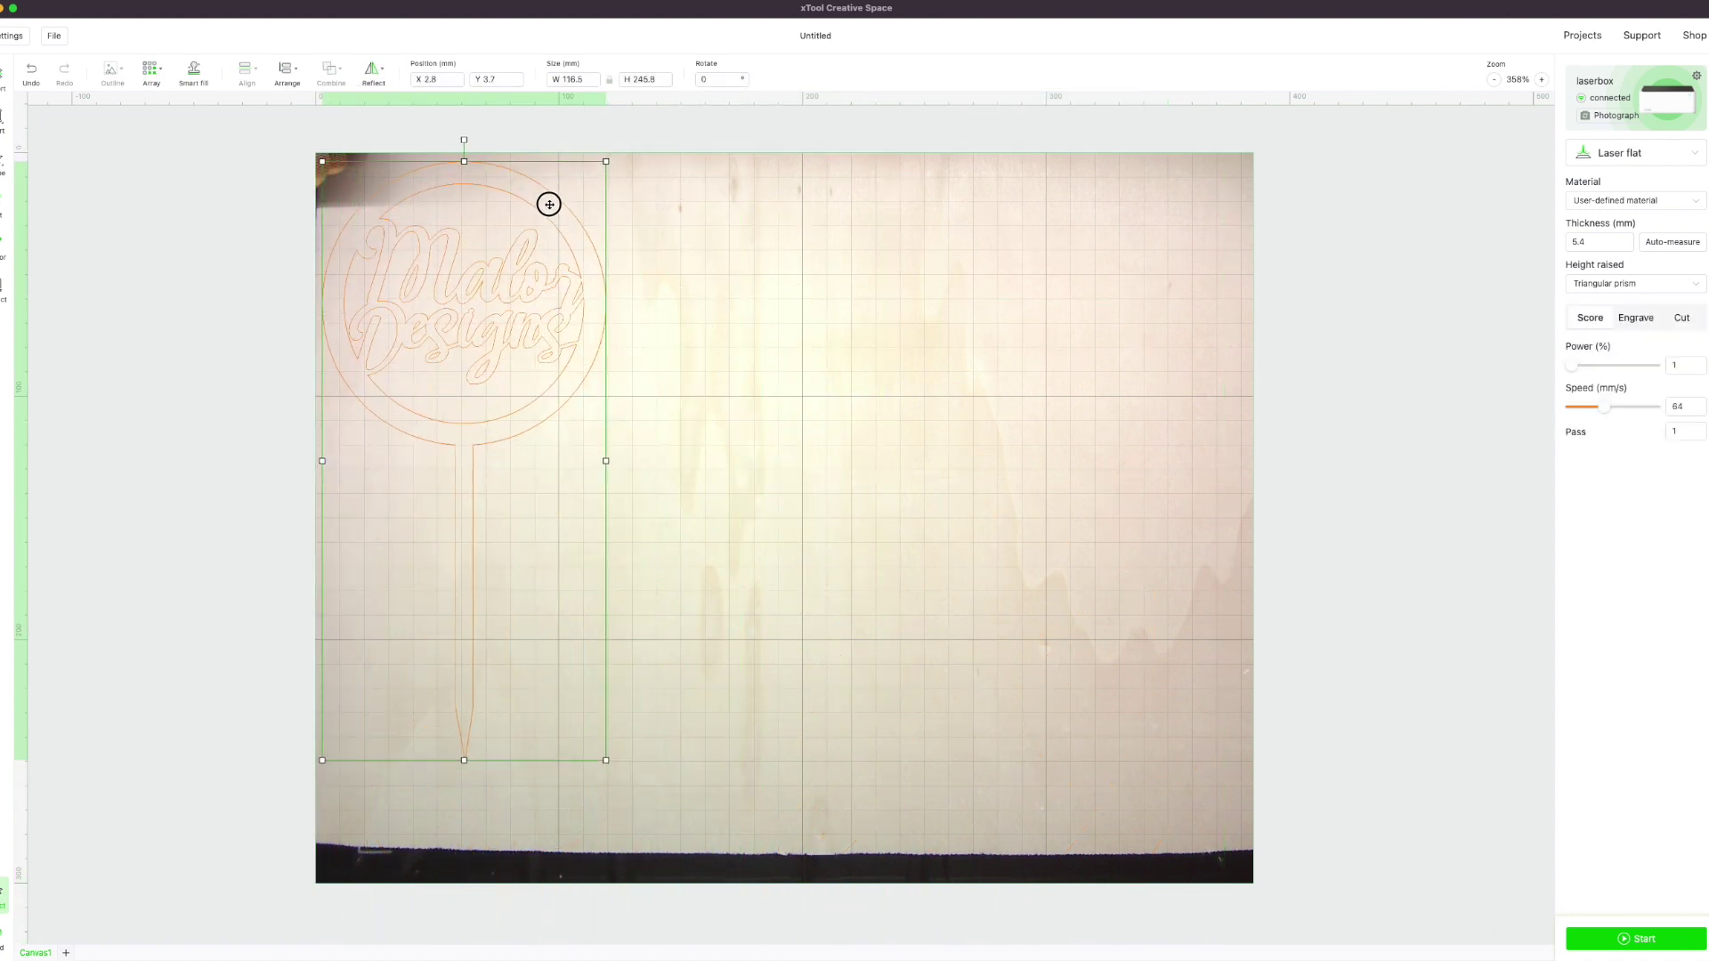
click(811, 381)
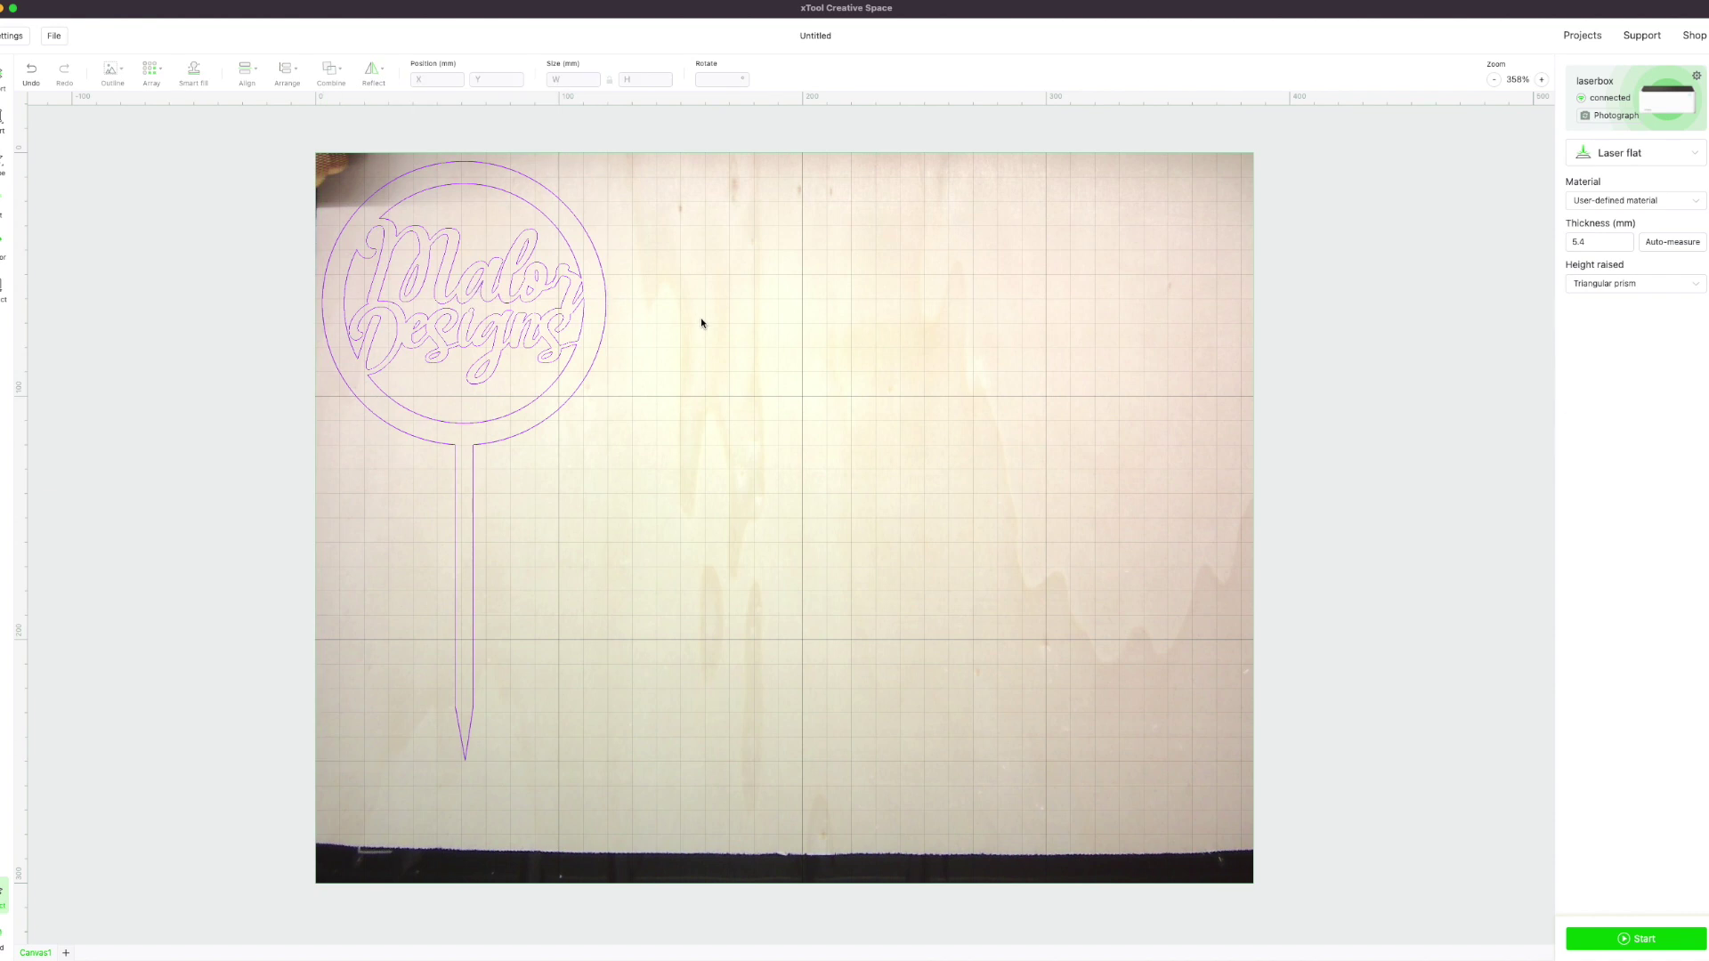